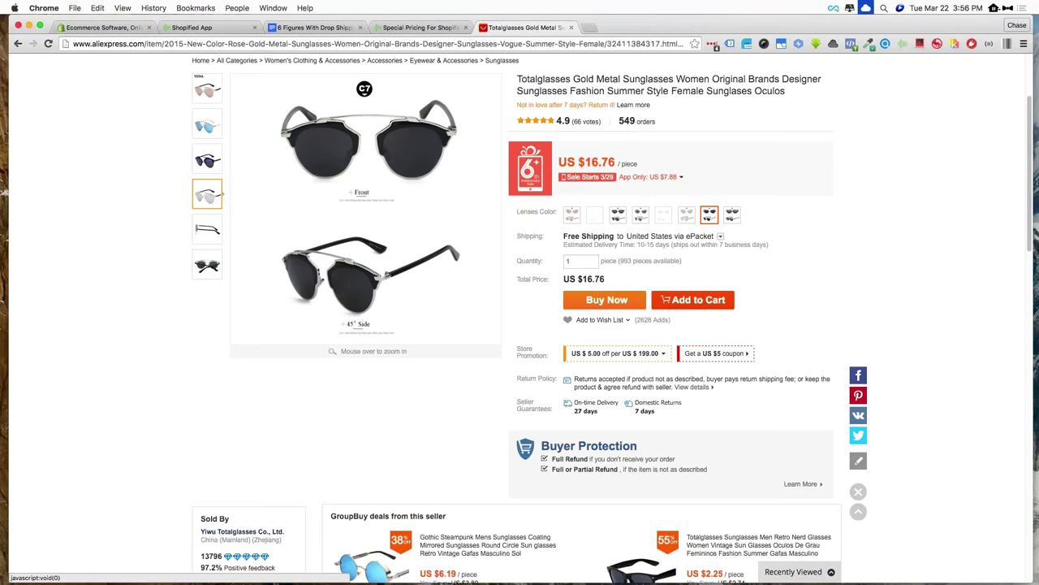
Load the Uncommon Now store admin Home dashboard in a new browser tab.
scroll(520, 324, down, 15)
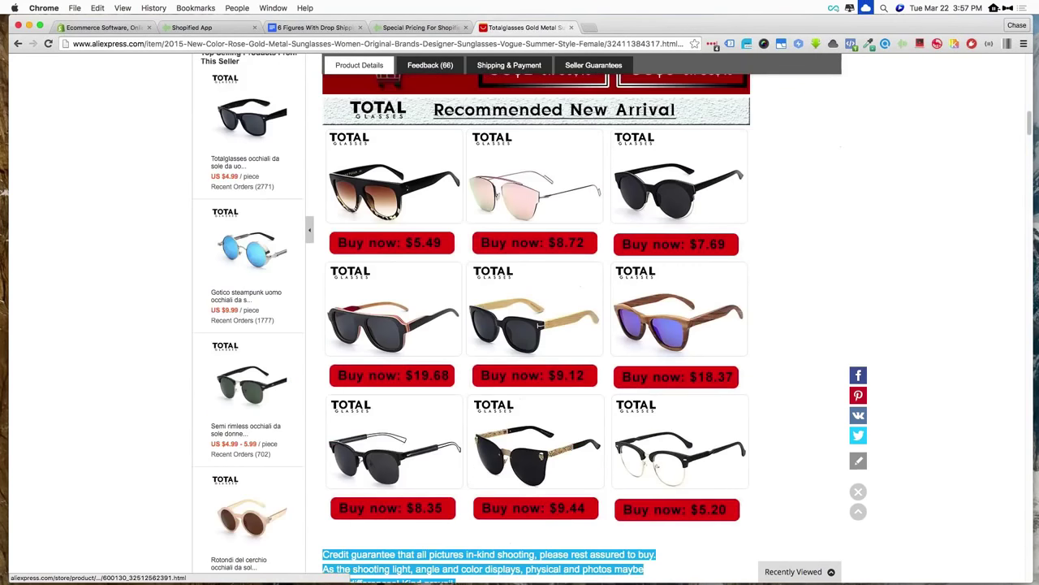
scroll(536, 325, up, 5)
scroll(536, 325, down, 7)
scroll(535, 325, up, 4)
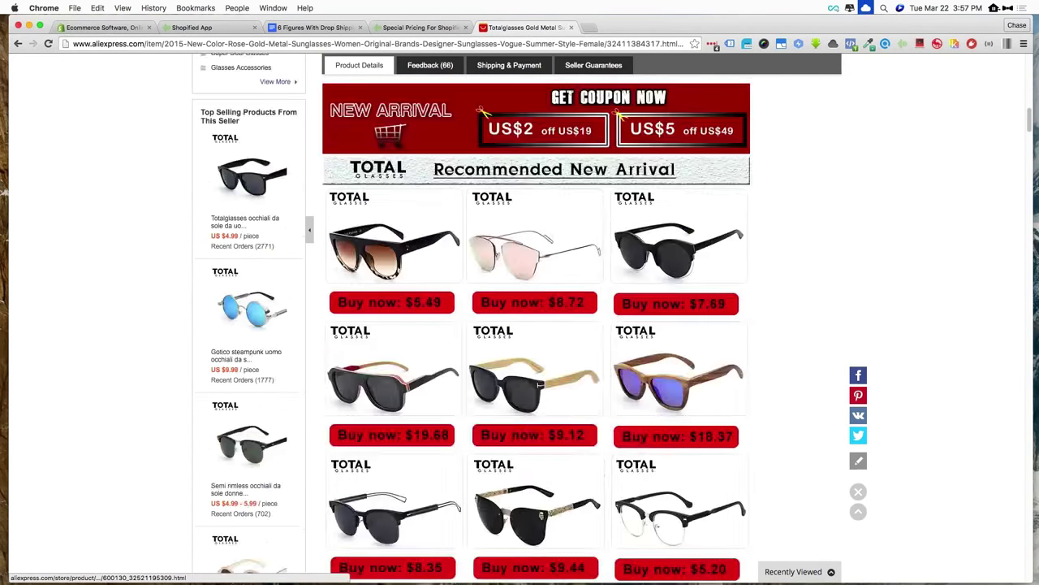
scroll(520, 325, up, 15)
scroll(520, 325, down, 1)
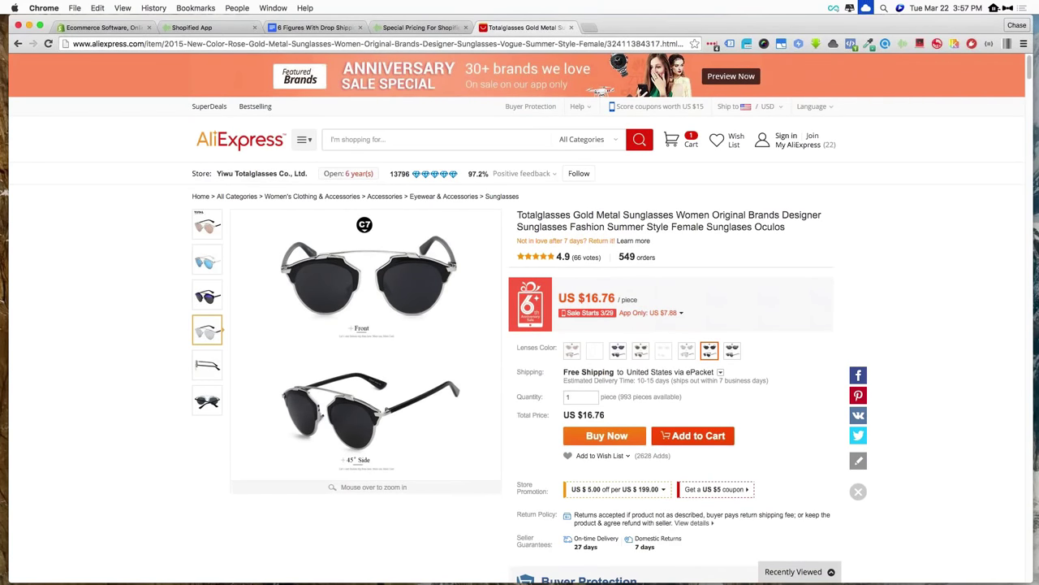
click(590, 28)
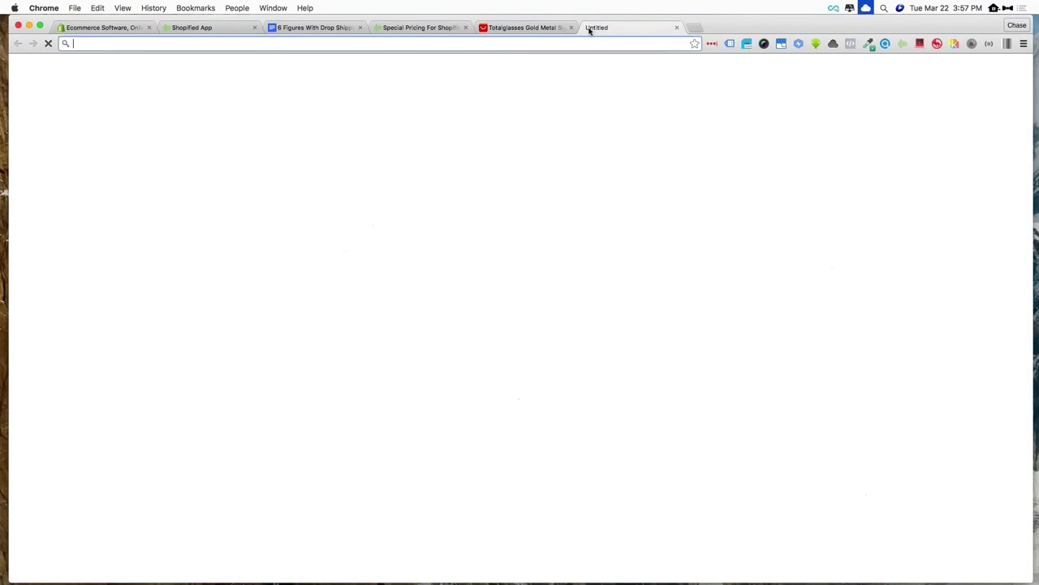
text(uncommonnow.com)
key(Return)
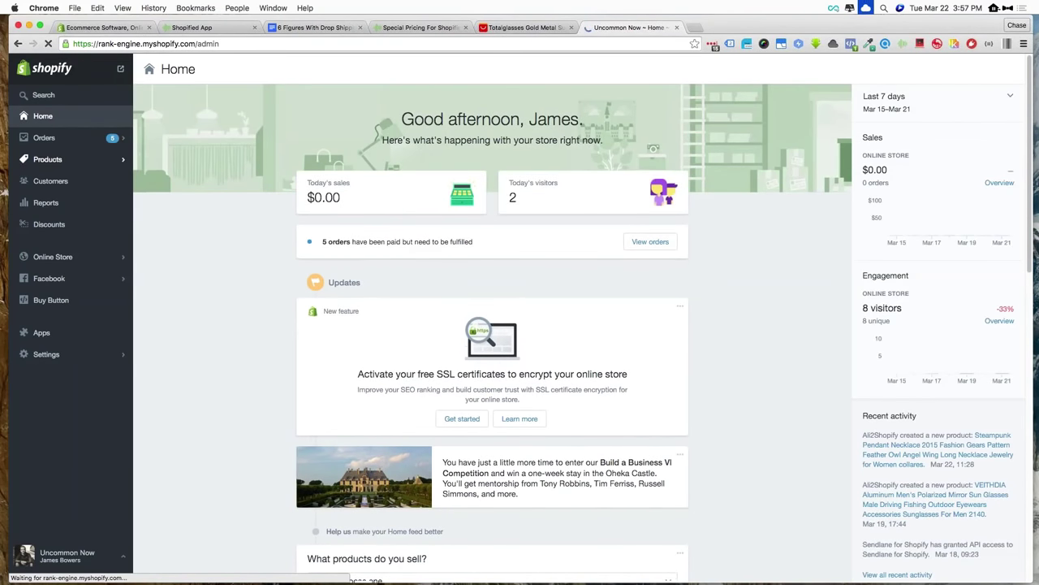
Create a new product titled 'Designer Sunglasses'.
click(46, 159)
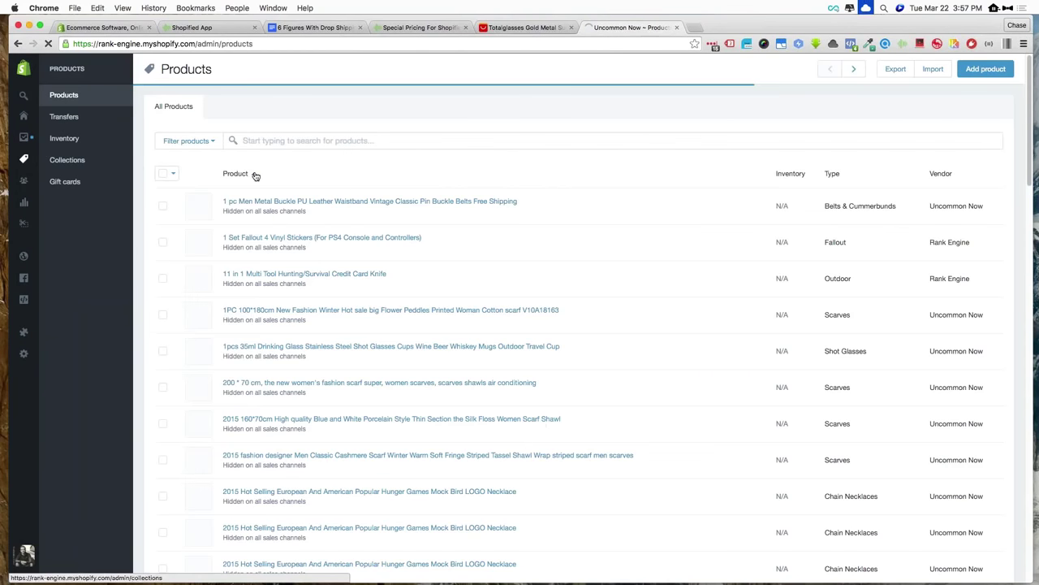
click(982, 71)
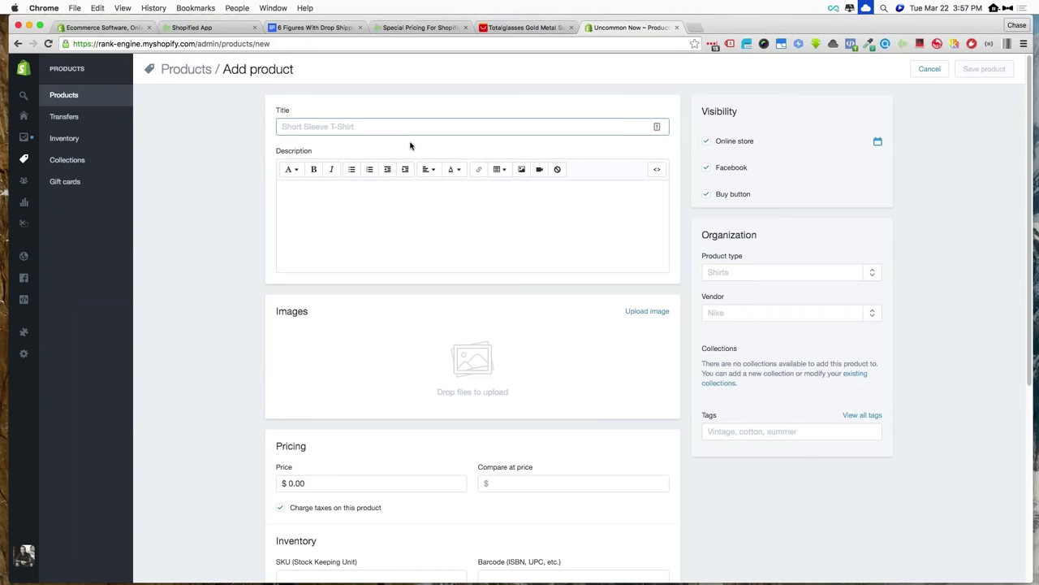
text(s)
key(BackSpace)
text(Deis)
key(BackSpace)
key(BackSpace)
text(sign)
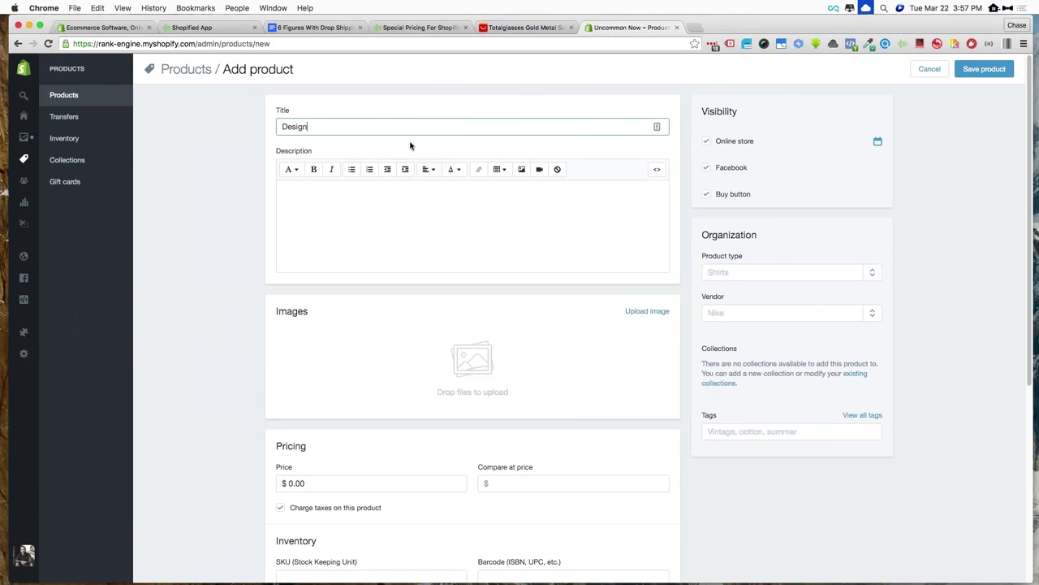
text(er Sunglasses)
Move past the description down to the Pricing fields of the product form.
click(404, 218)
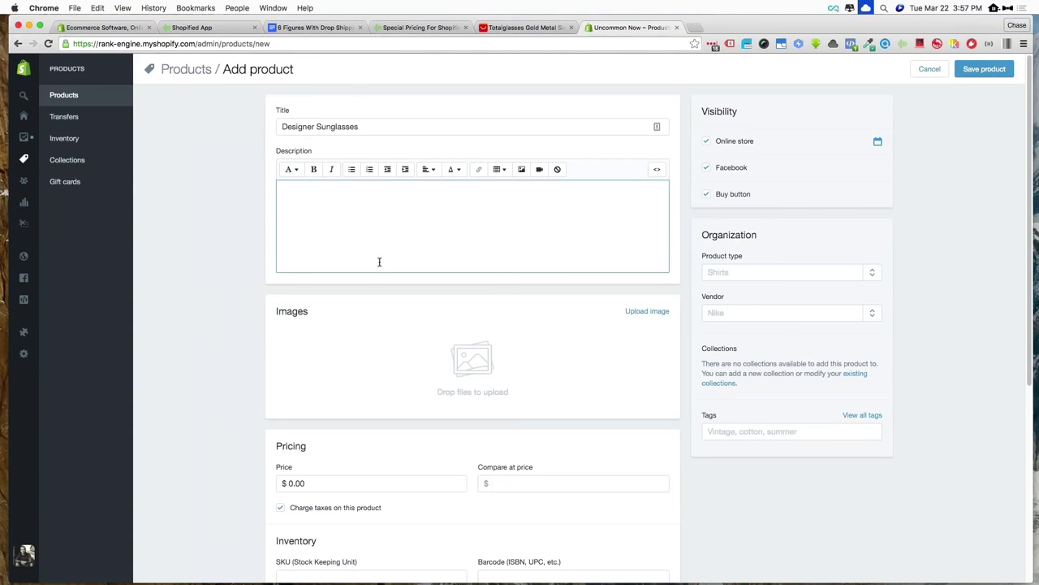
scroll(378, 261, down, 2)
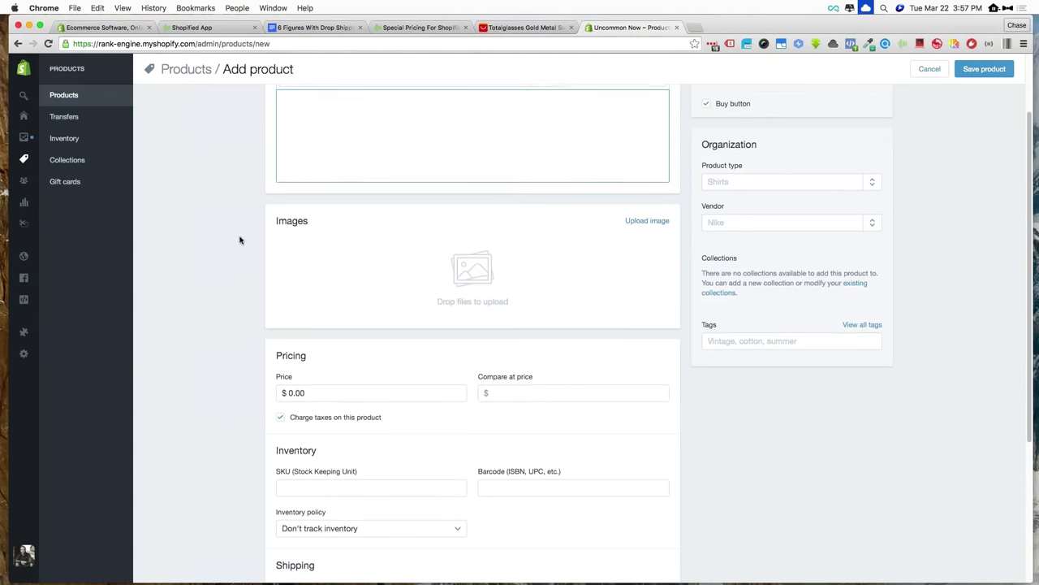
scroll(241, 237, down, 3)
click(517, 308)
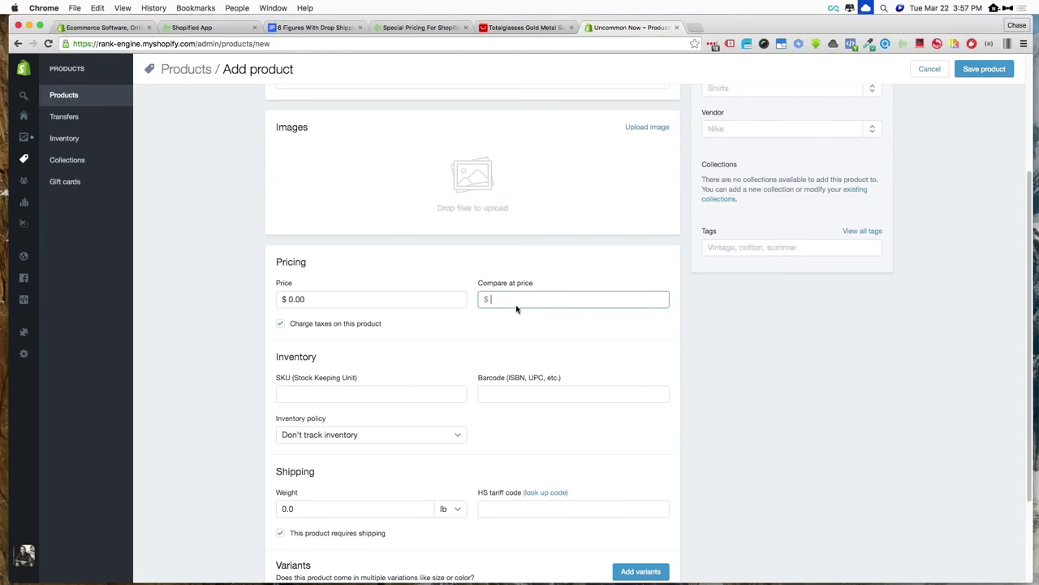
scroll(349, 309, down, 4)
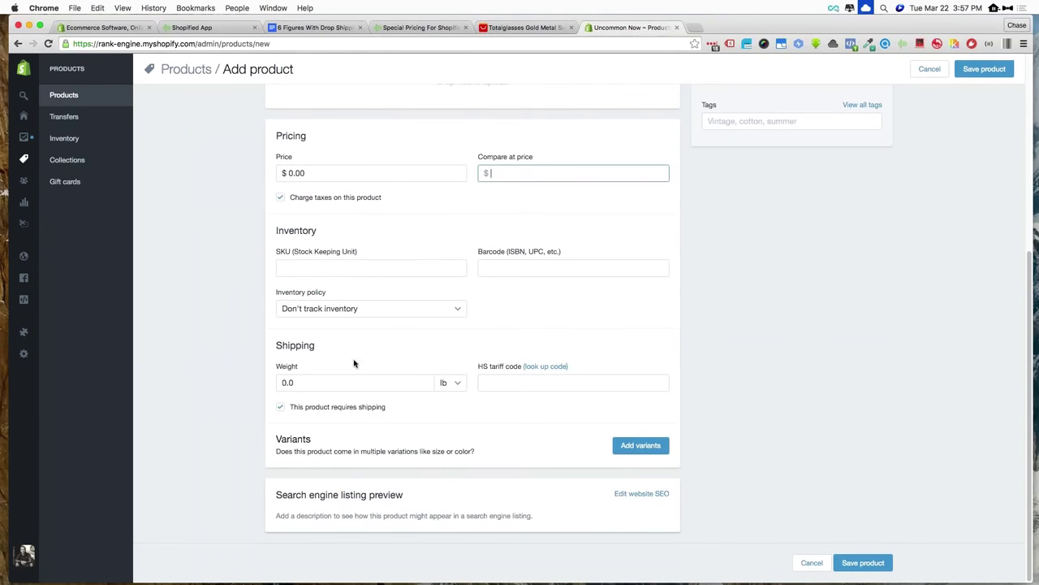
scroll(333, 406, up, 1)
scroll(359, 431, down, 1)
Add a variant option and rename it from Size to Color.
click(639, 444)
scroll(569, 422, down, 3)
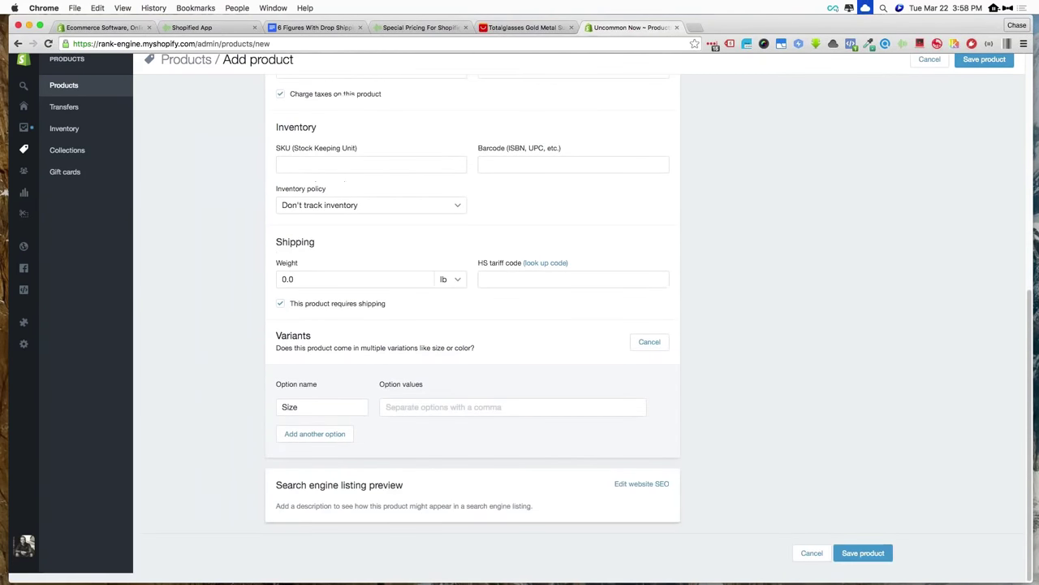
click(317, 415)
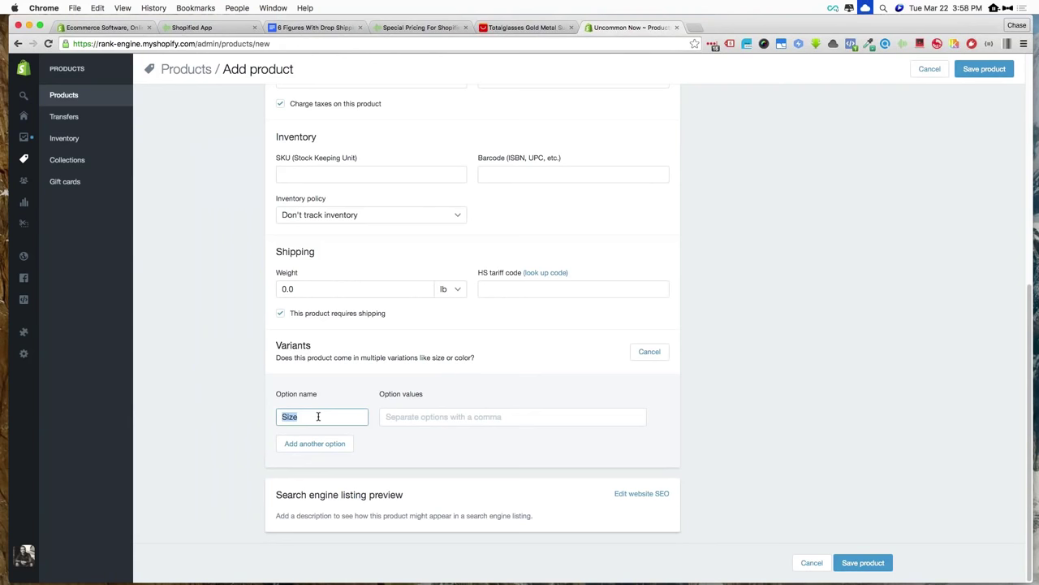
text(Co)
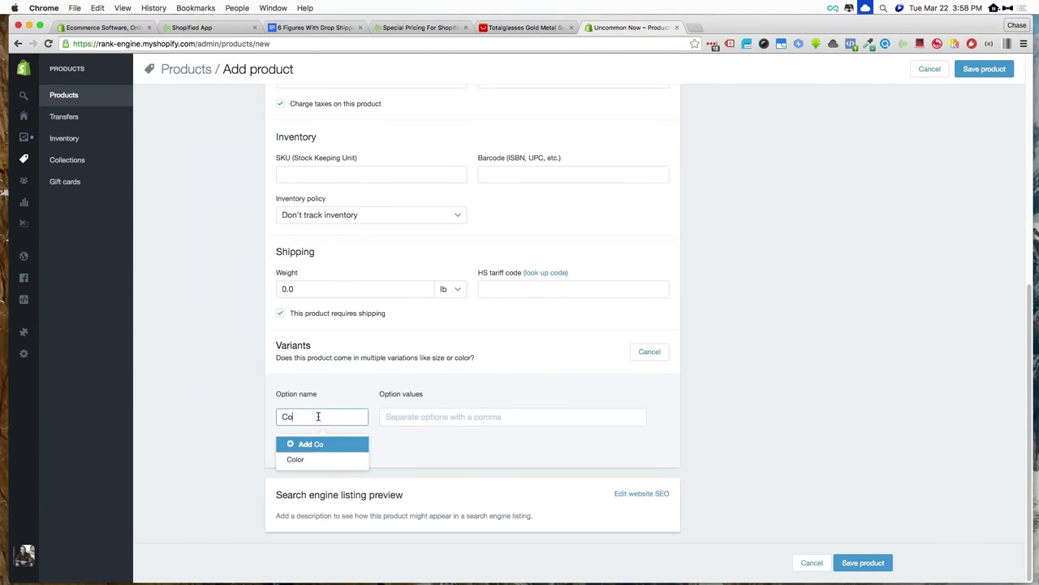
text(lor)
click(395, 420)
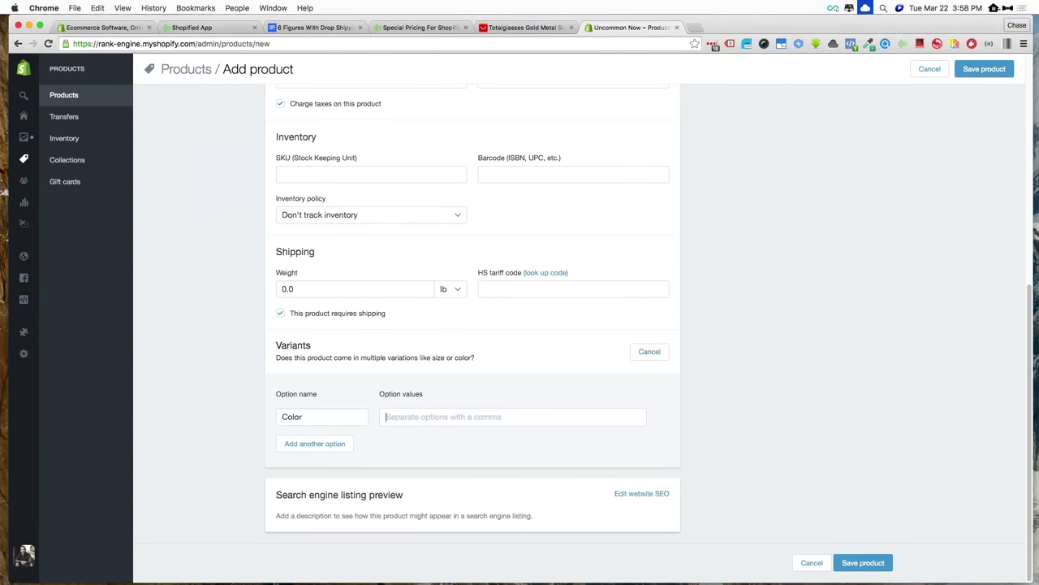
Enter blue, red and green as Color values, creating three $0.00 variants.
text(blue,re)
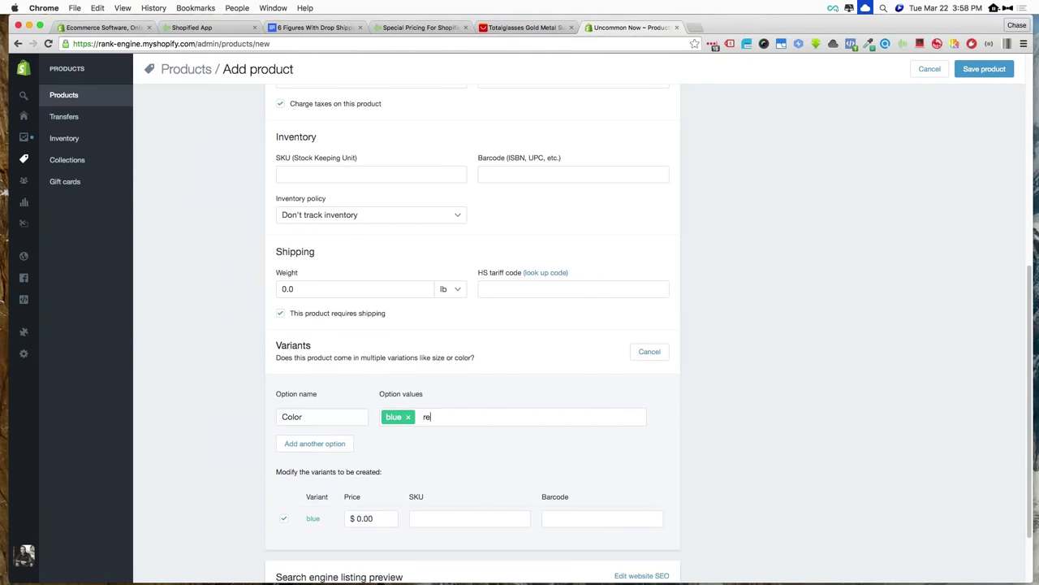
key(BackSpace)
key(BackSpace)
text(red,green)
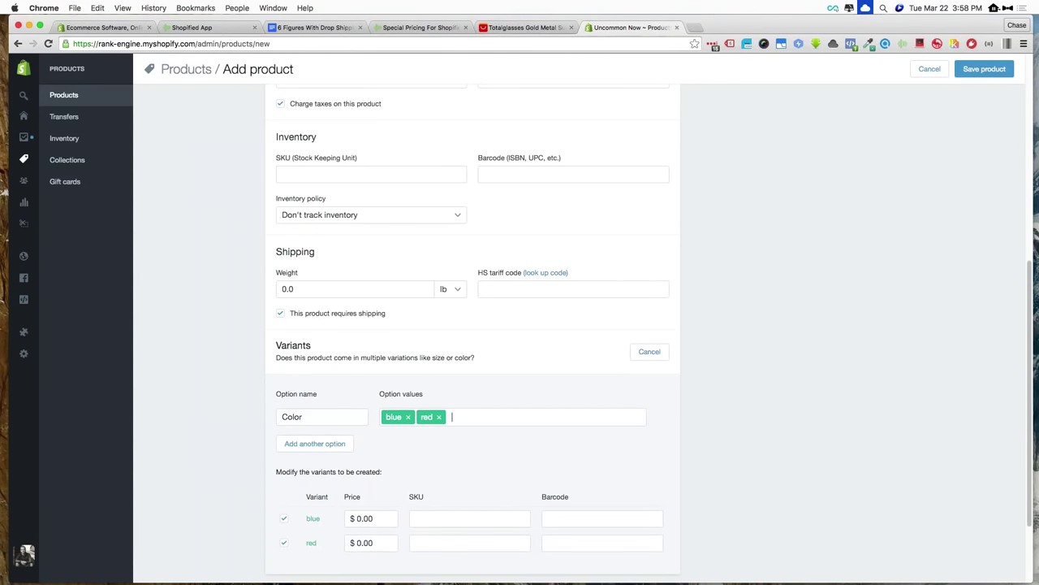
text(,)
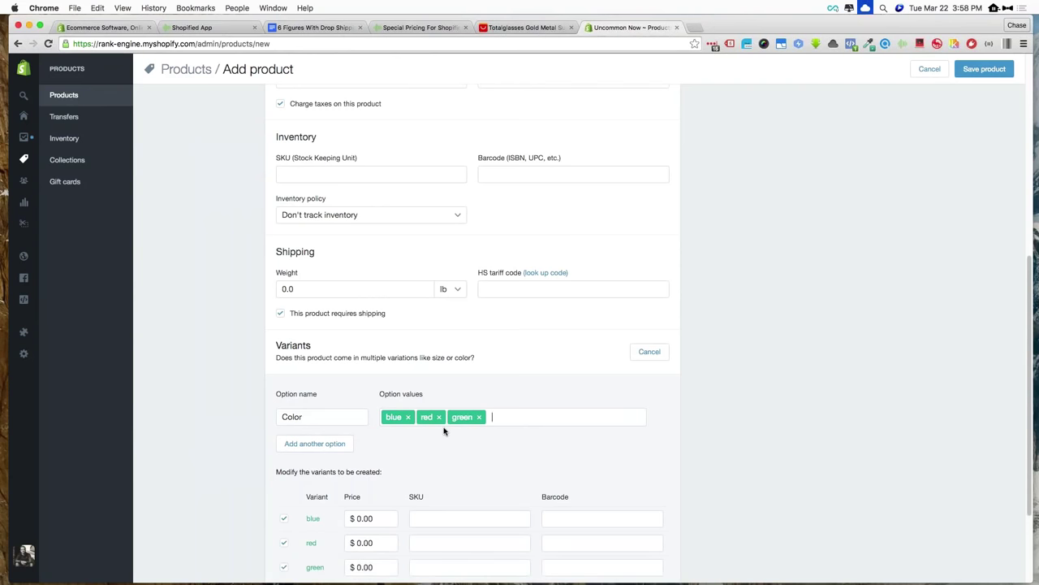
scroll(476, 434, down, 3)
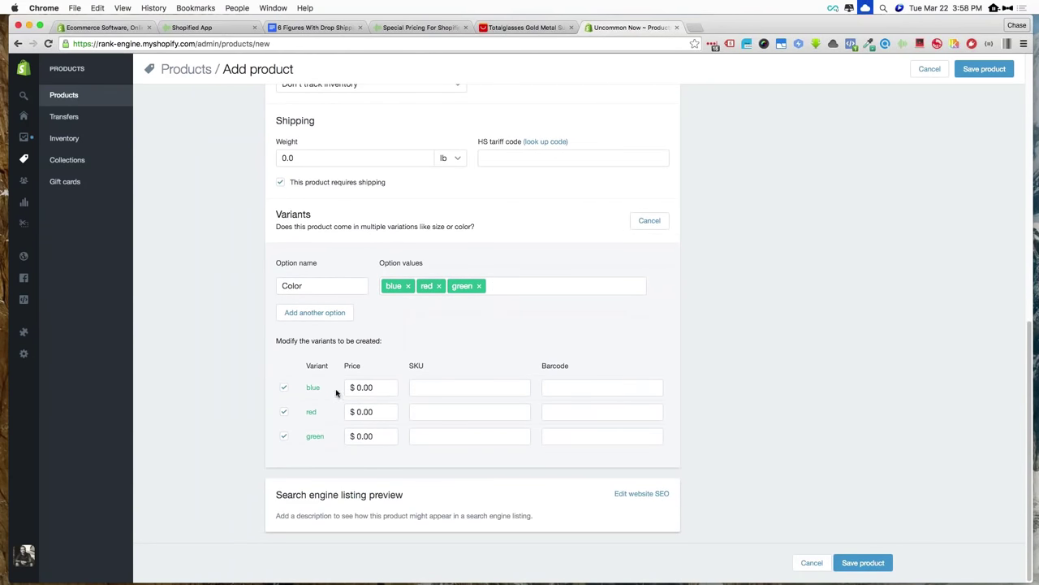
click(358, 387)
click(358, 412)
scroll(734, 432, up, 10)
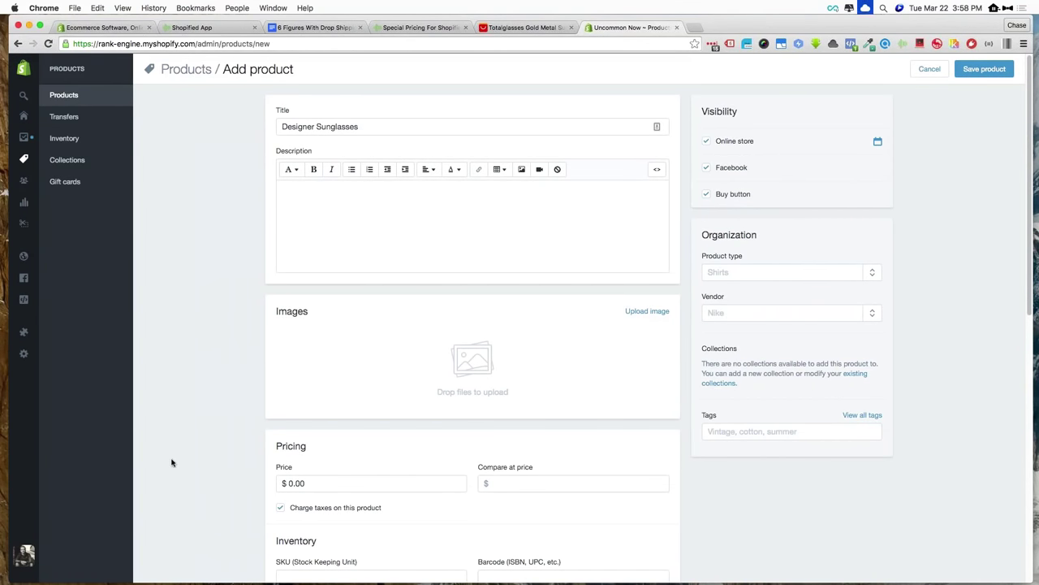
scroll(755, 465, down, 10)
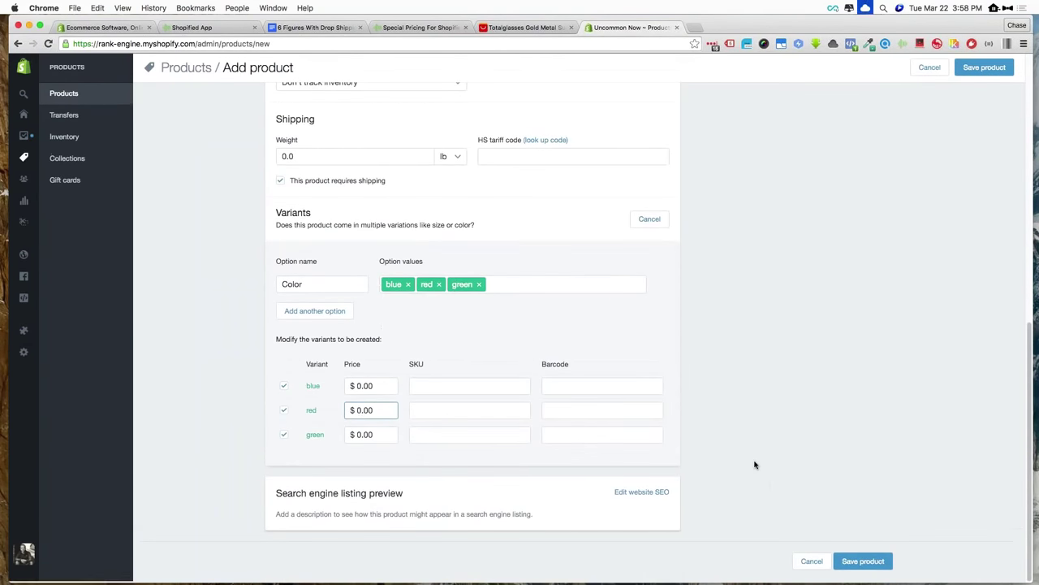
click(25, 555)
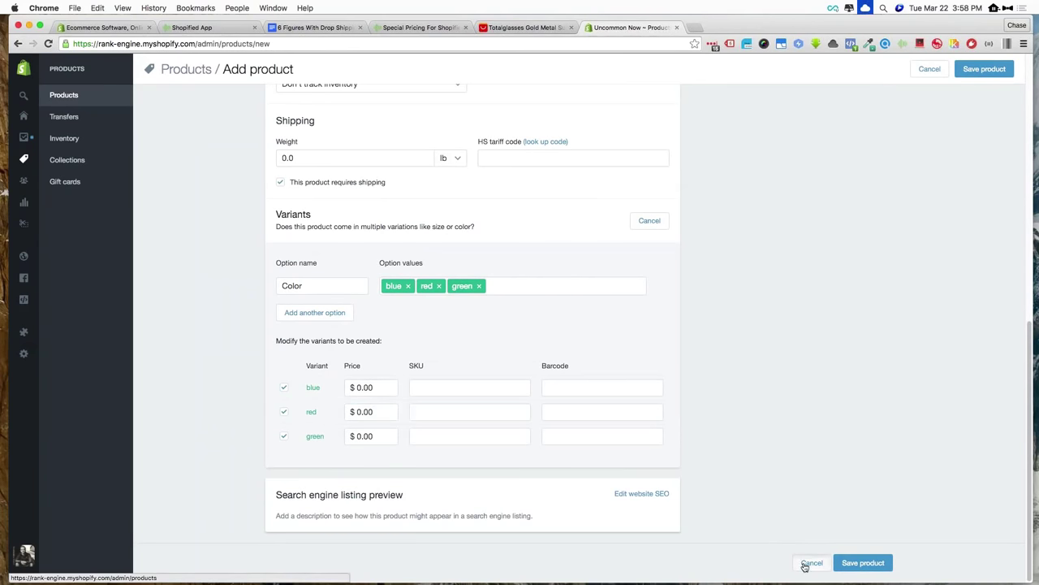
Discard the unsaved product and return to the AliExpress sunglasses listing tab.
click(648, 199)
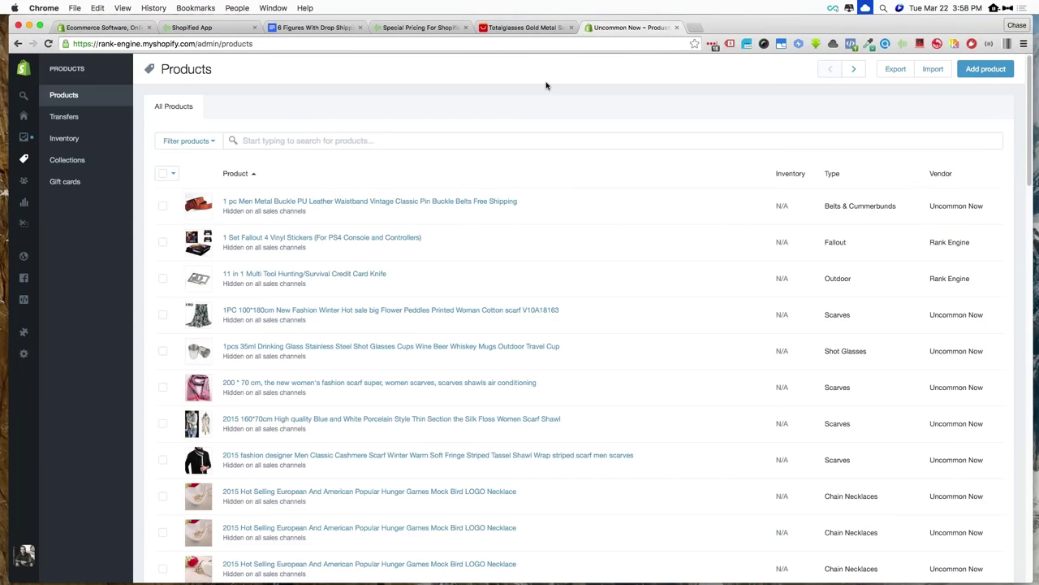
click(521, 33)
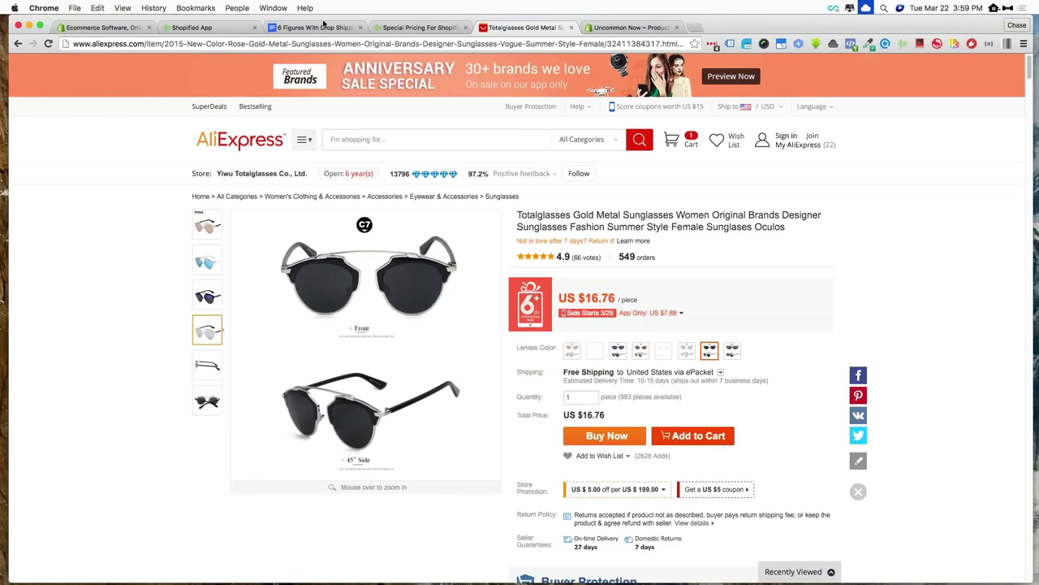
click(205, 31)
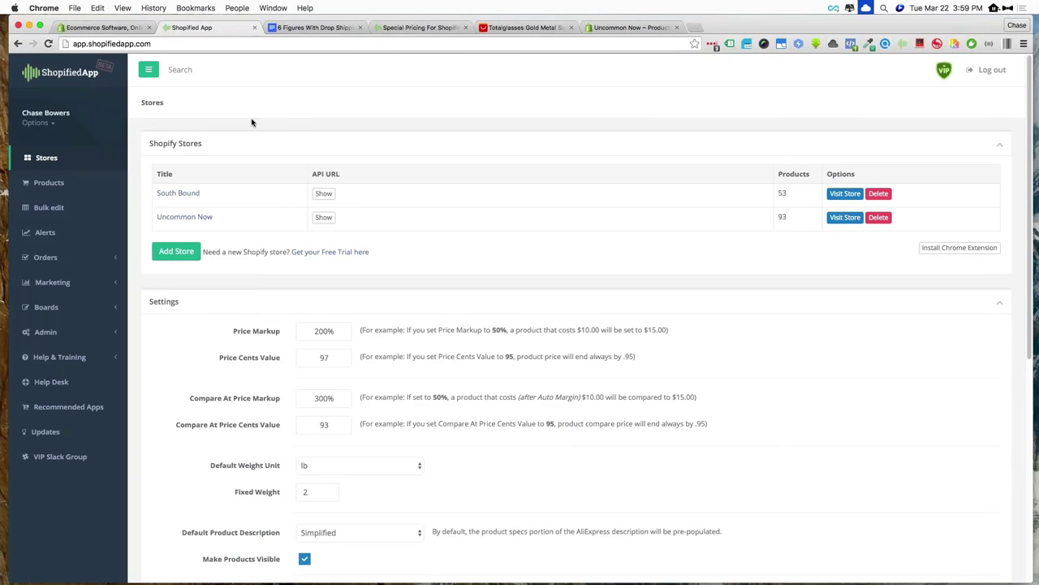
click(64, 181)
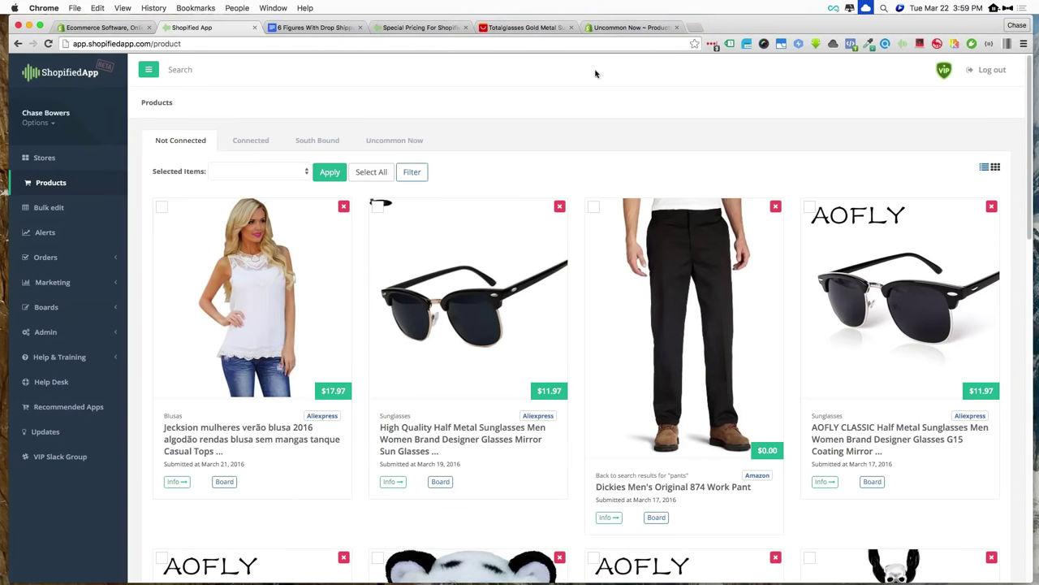
click(517, 30)
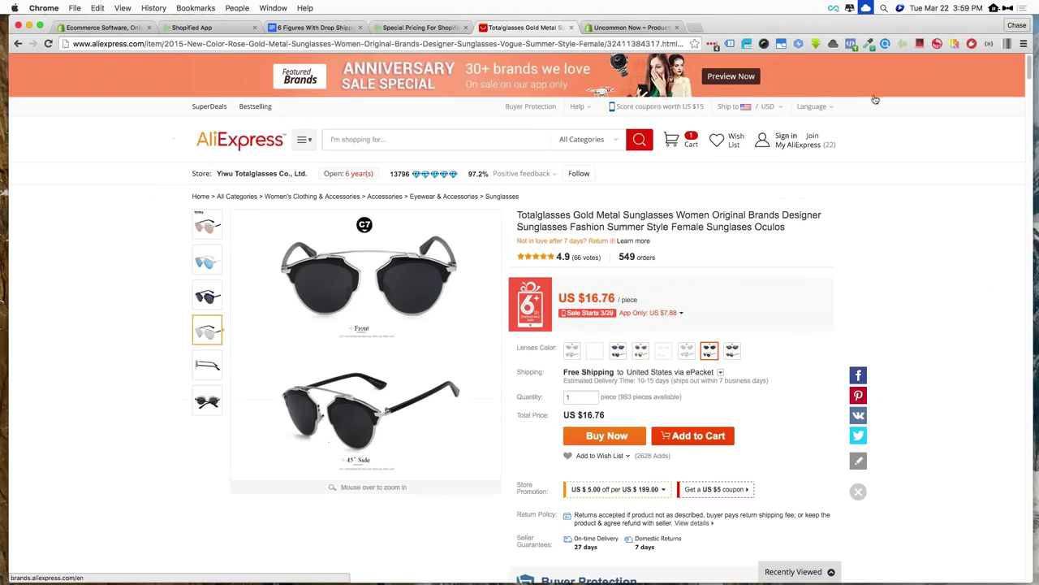
Start a Shopified import of the listing and retitle it 'Designer Sunglasses'.
click(901, 45)
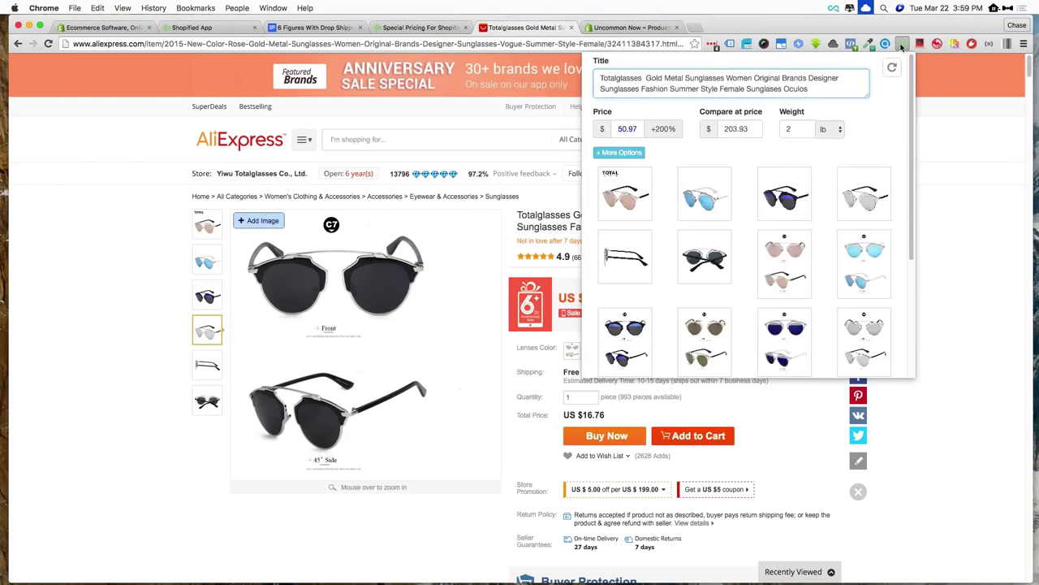
scroll(872, 145, down, 5)
scroll(873, 145, up, 5)
triple_click(705, 85)
text(Designer)
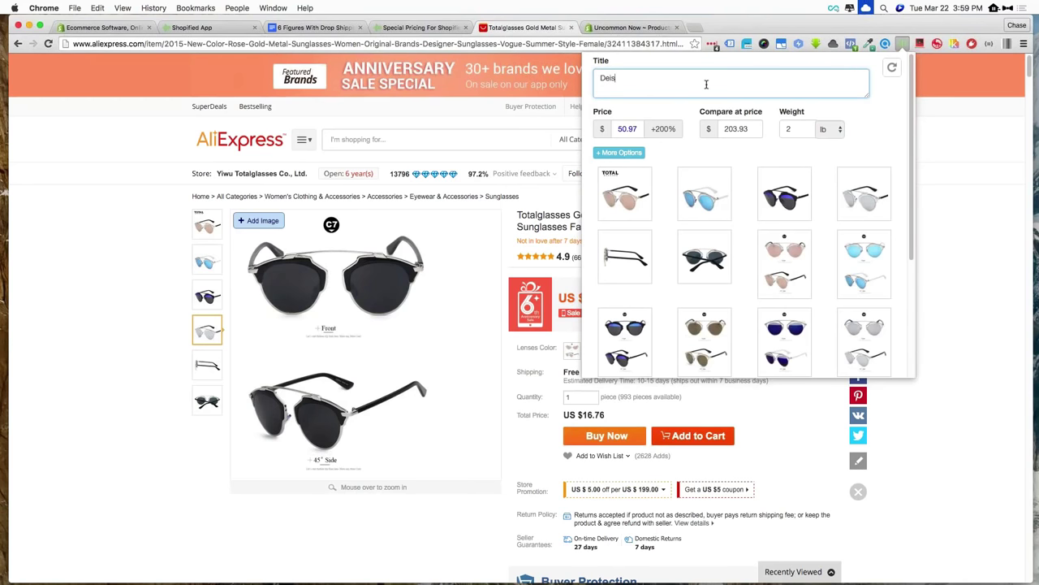
text( Sunglasses)
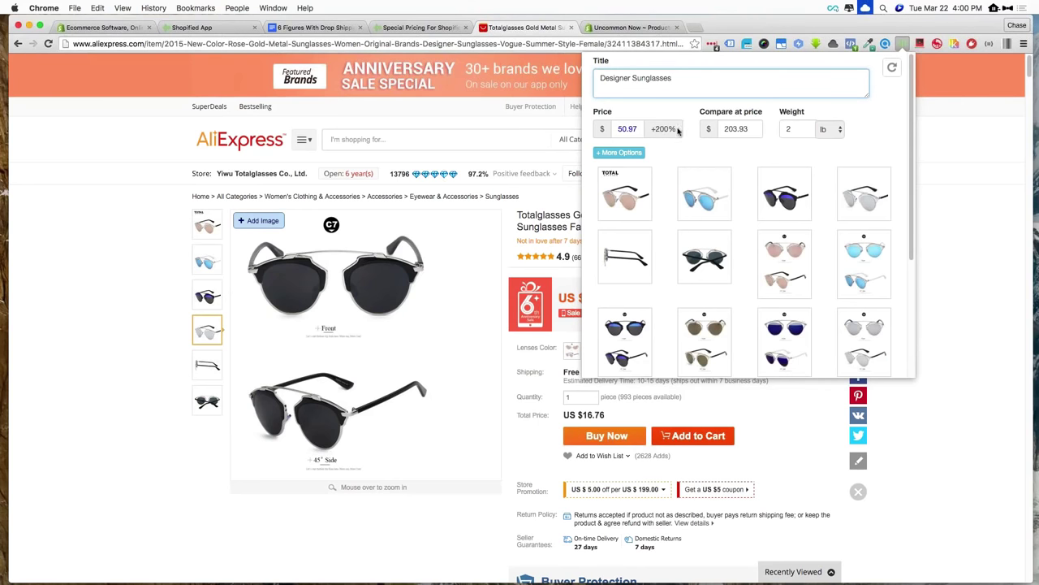
key(Tab)
click(731, 123)
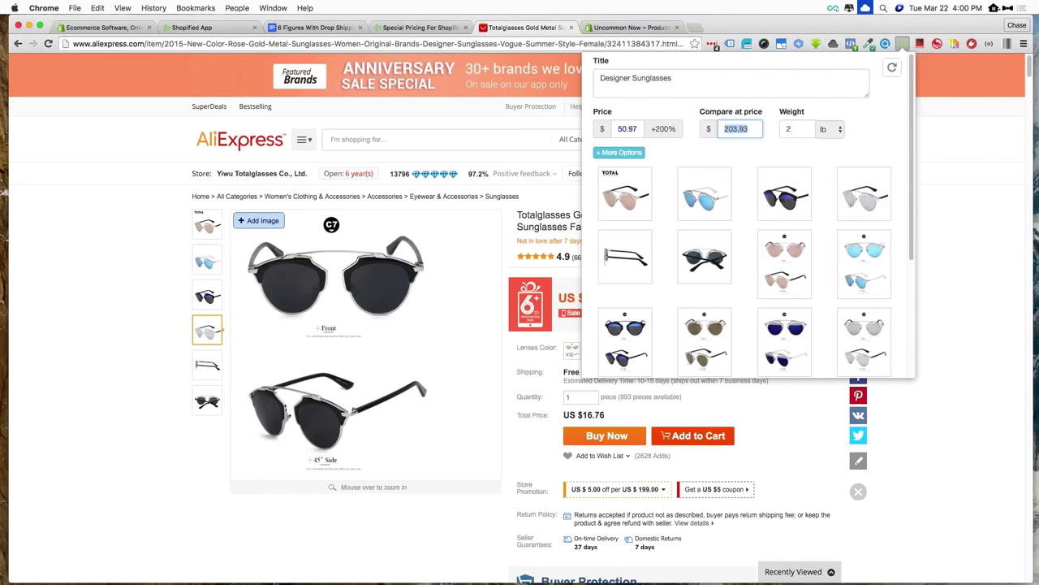
Remove the side-view shot from the product images.
scroll(731, 244, down, 2)
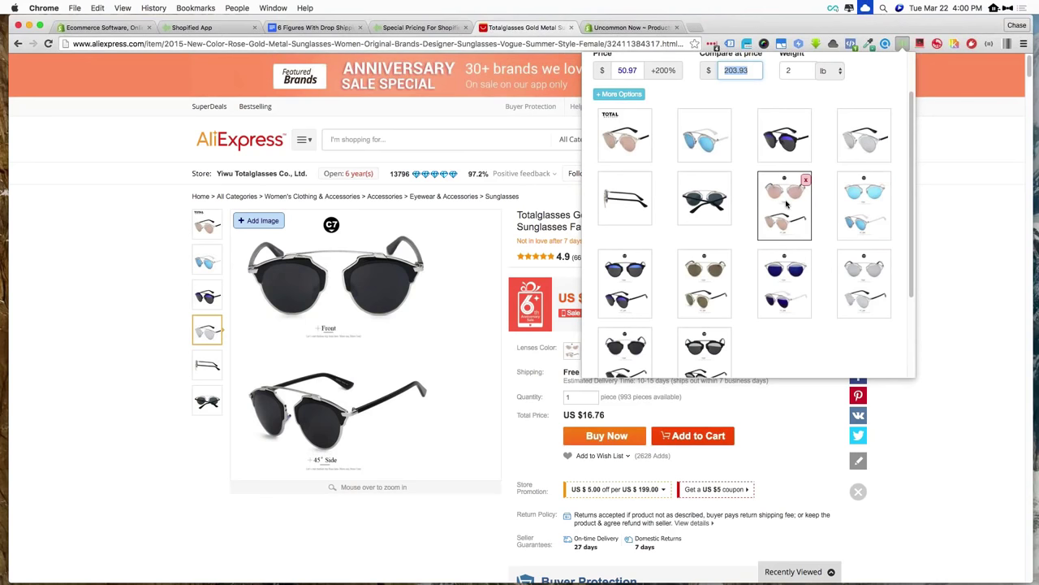
scroll(750, 239, down, 3)
scroll(706, 203, up, 2)
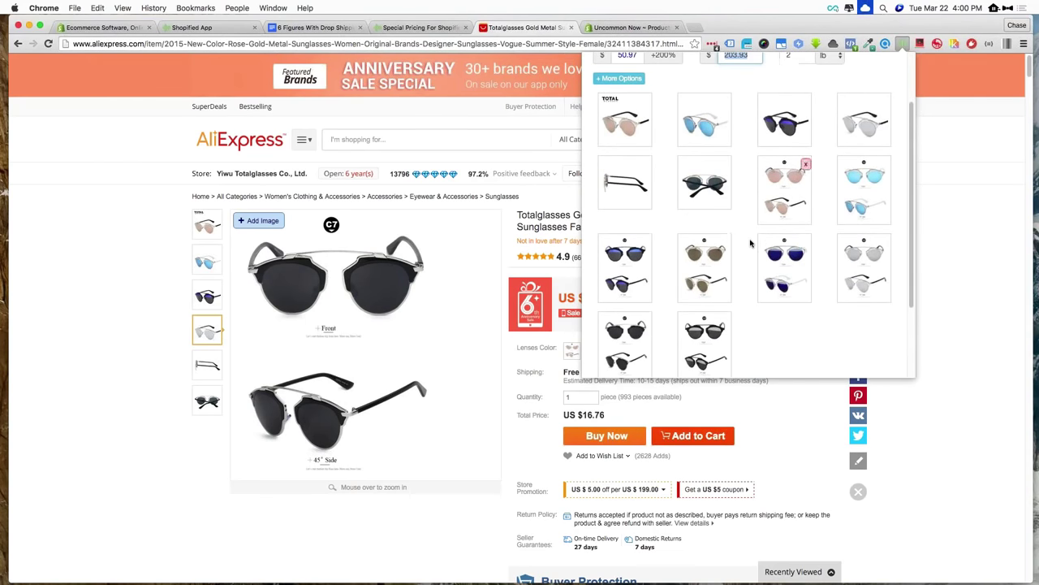
click(647, 164)
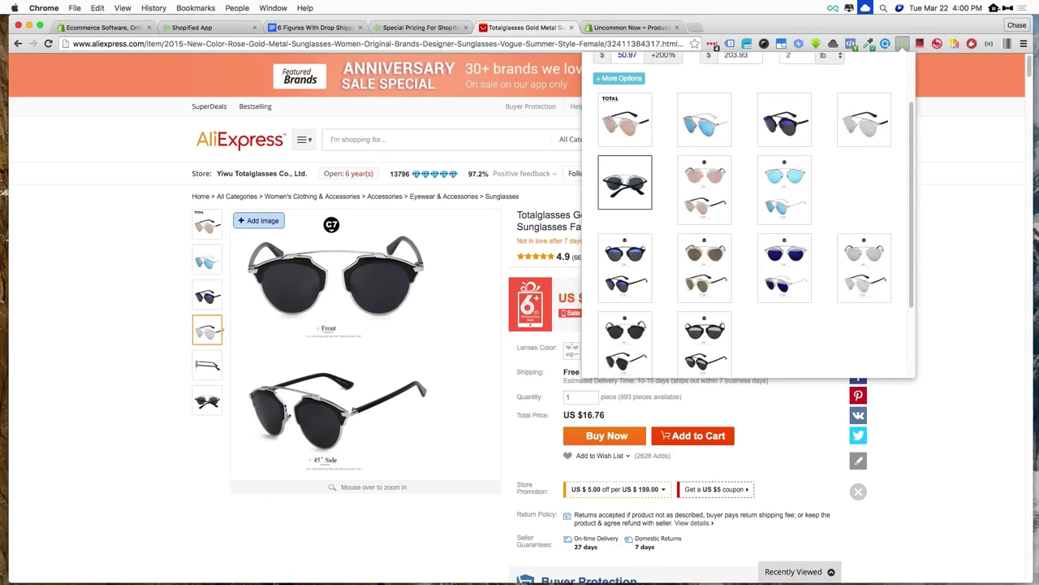
scroll(733, 186, up, 2)
scroll(812, 235, down, 5)
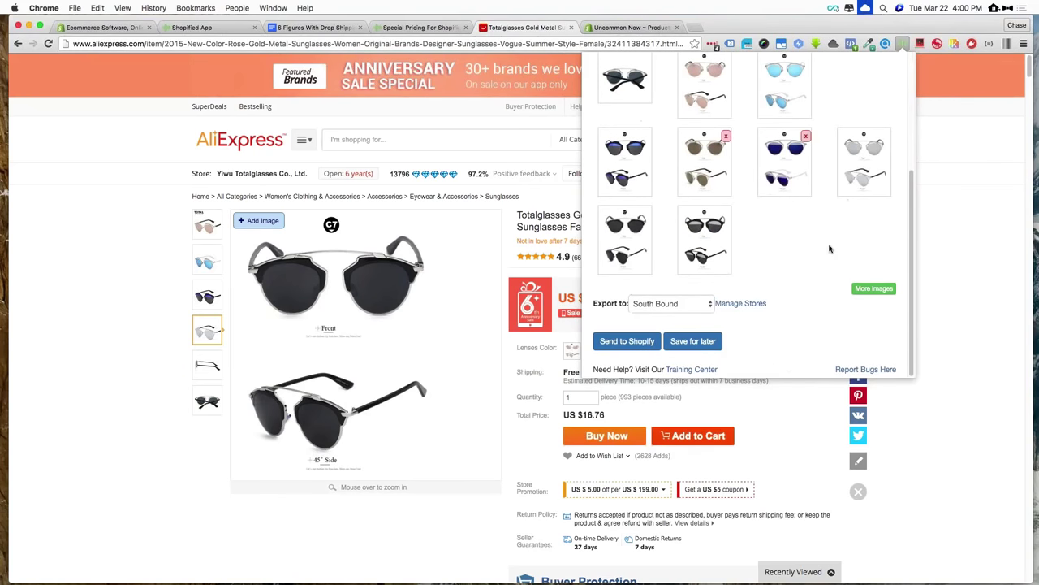
Add one more sunglasses photo from the listing's extra images.
click(873, 289)
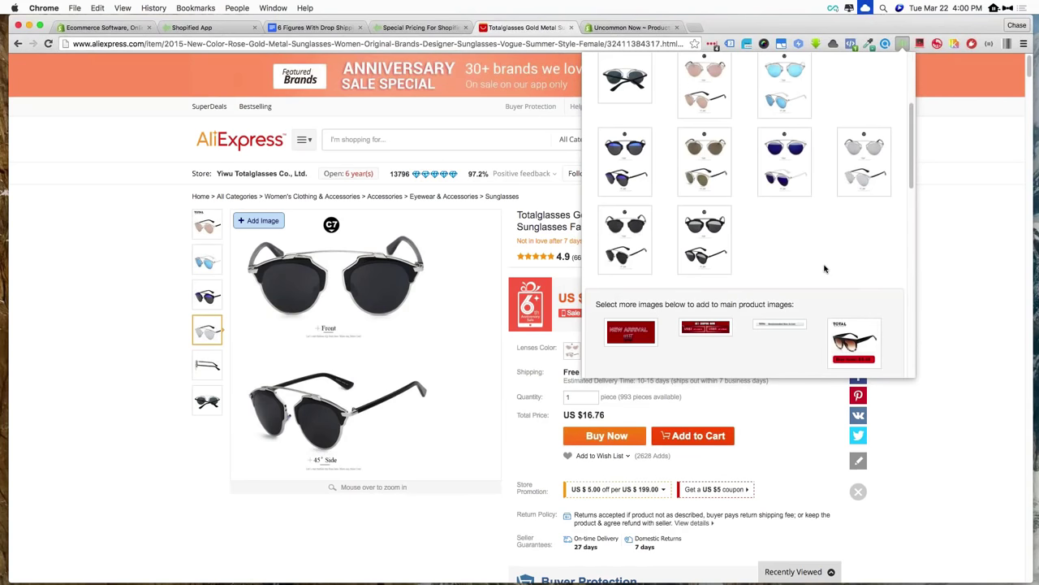
scroll(821, 320, down, 6)
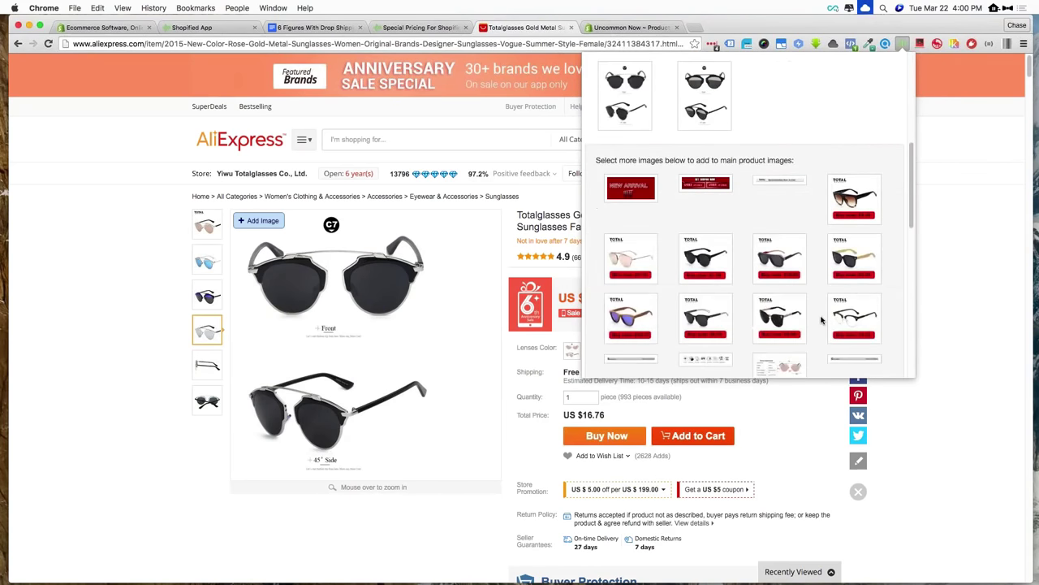
scroll(821, 320, down, 6)
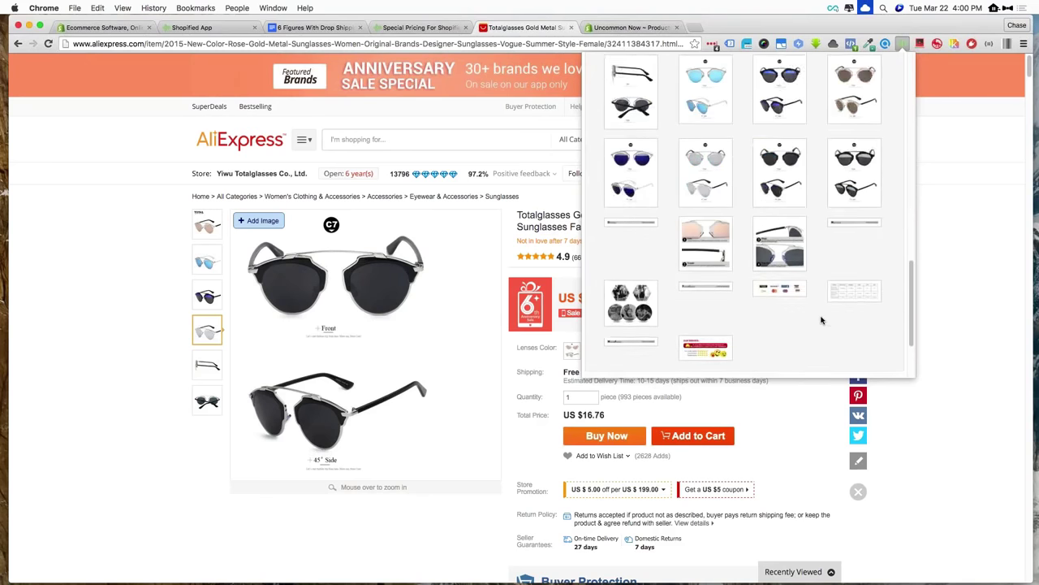
scroll(821, 320, up, 5)
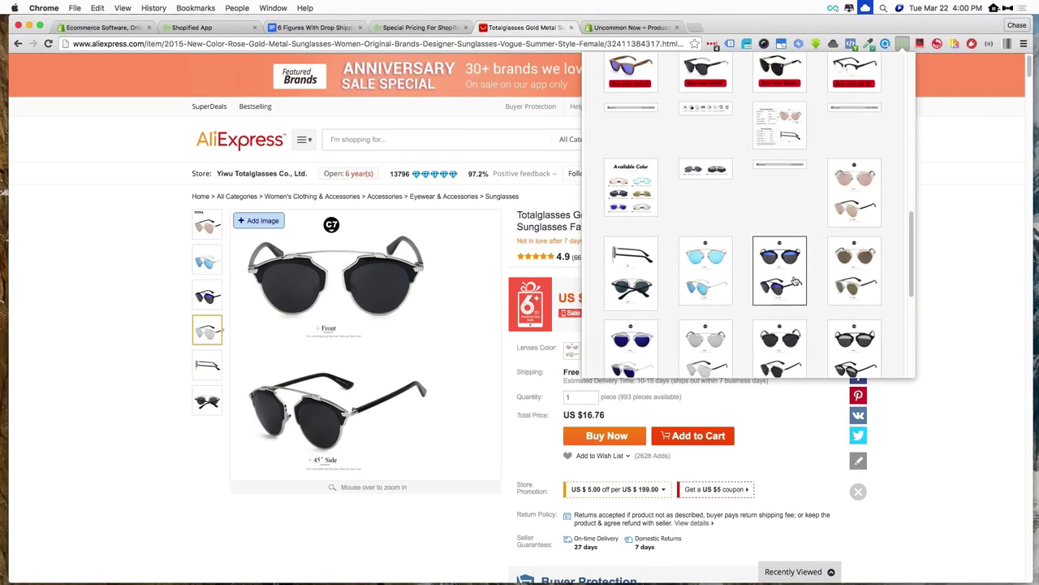
click(795, 281)
scroll(796, 281, up, 5)
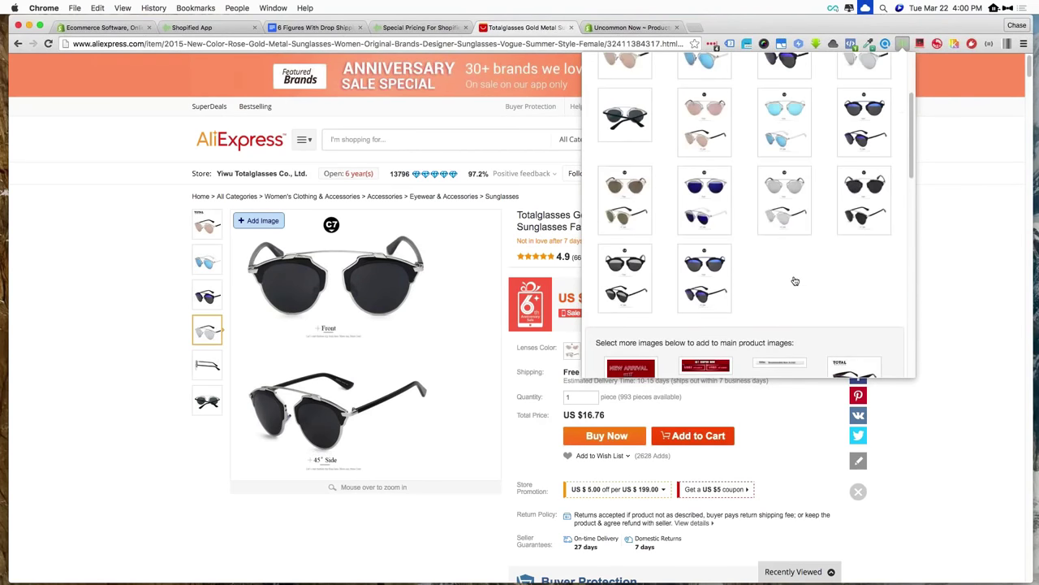
scroll(795, 281, up, 5)
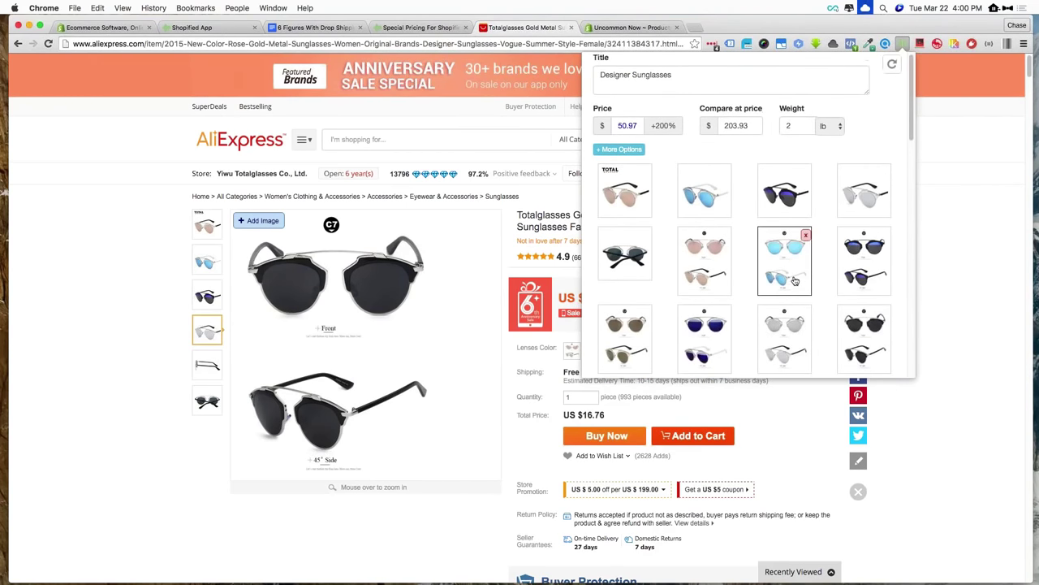
click(624, 154)
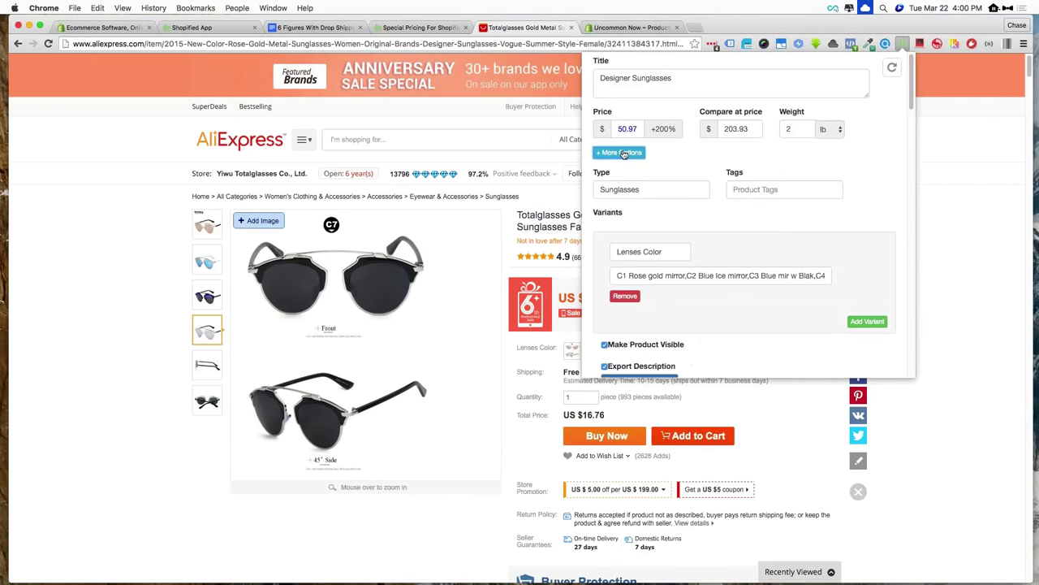
double_click(620, 189)
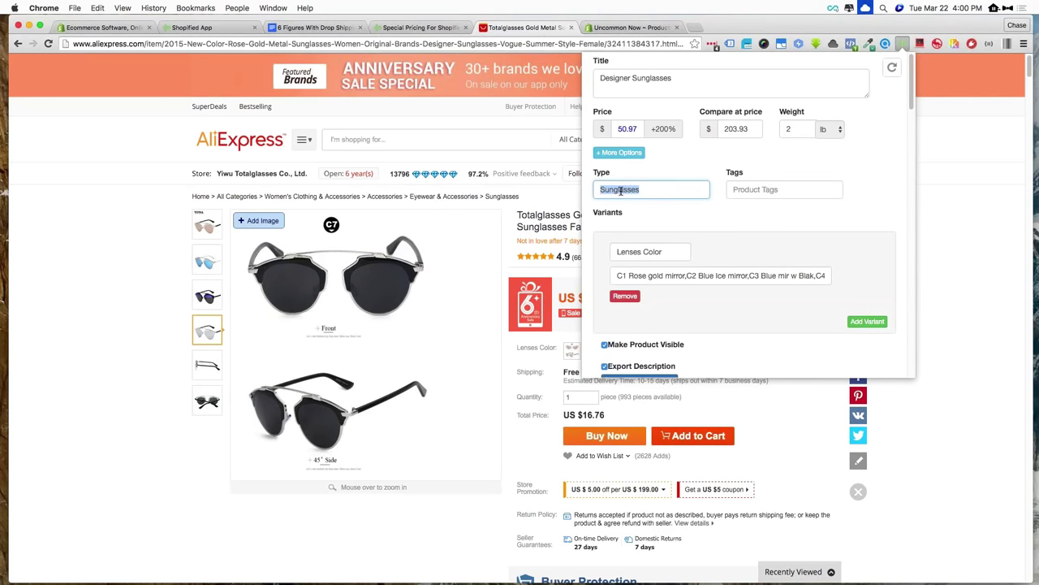
scroll(726, 221, down, 3)
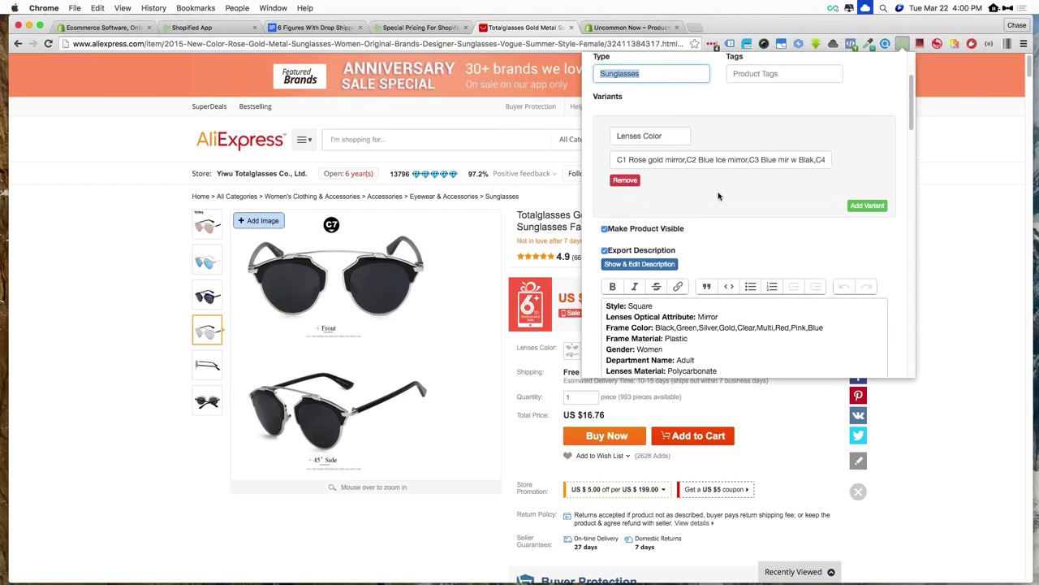
double_click(673, 138)
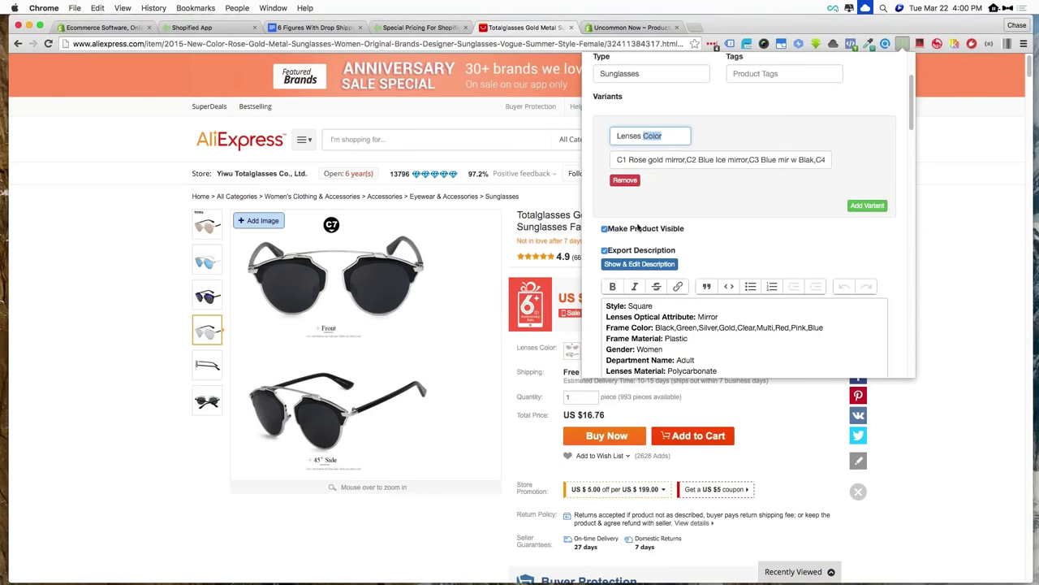
scroll(638, 226, down, 2)
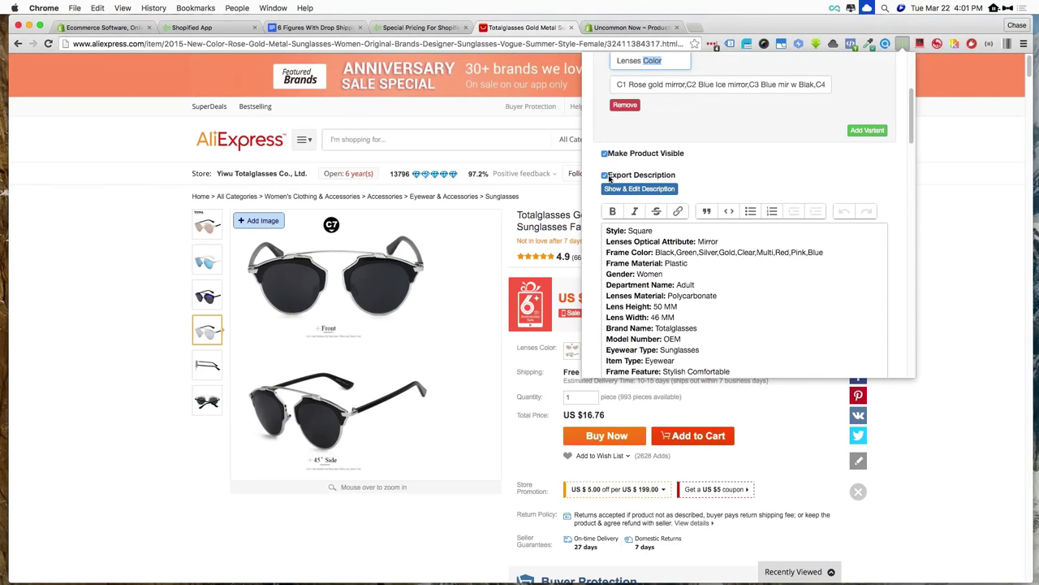
scroll(610, 179, down, 5)
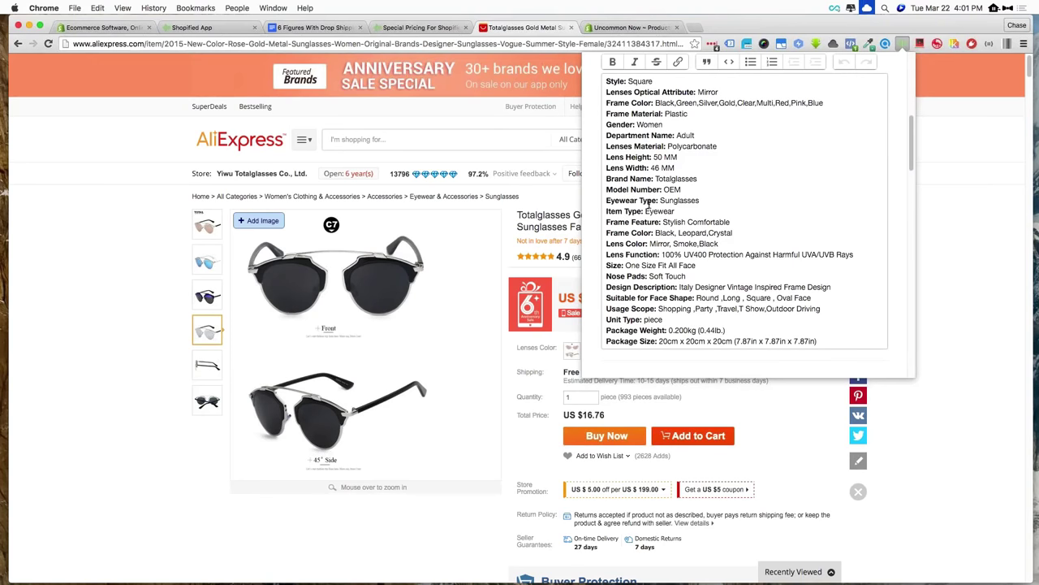
scroll(649, 202, down, 3)
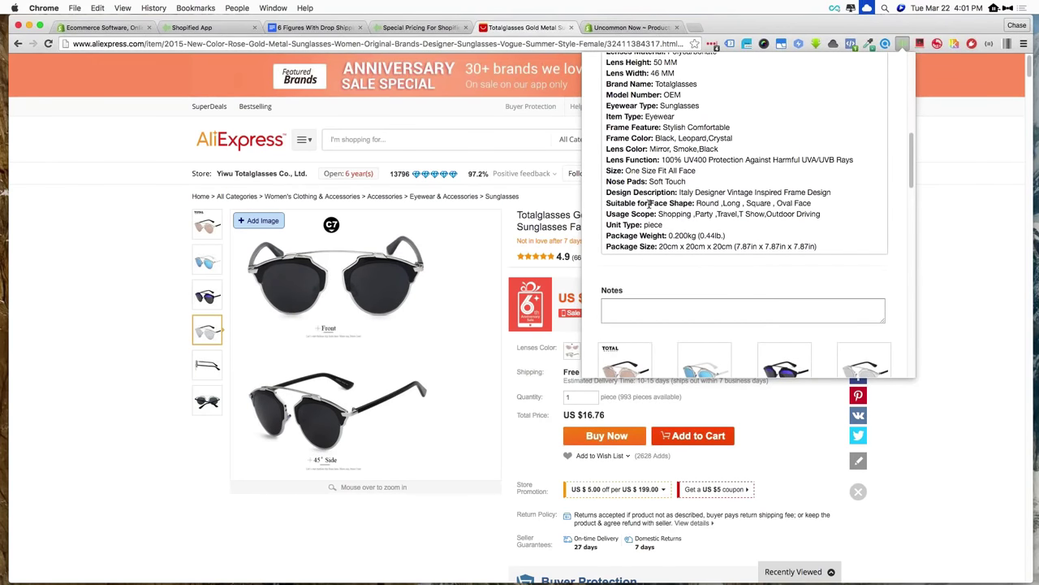
scroll(649, 203, down, 10)
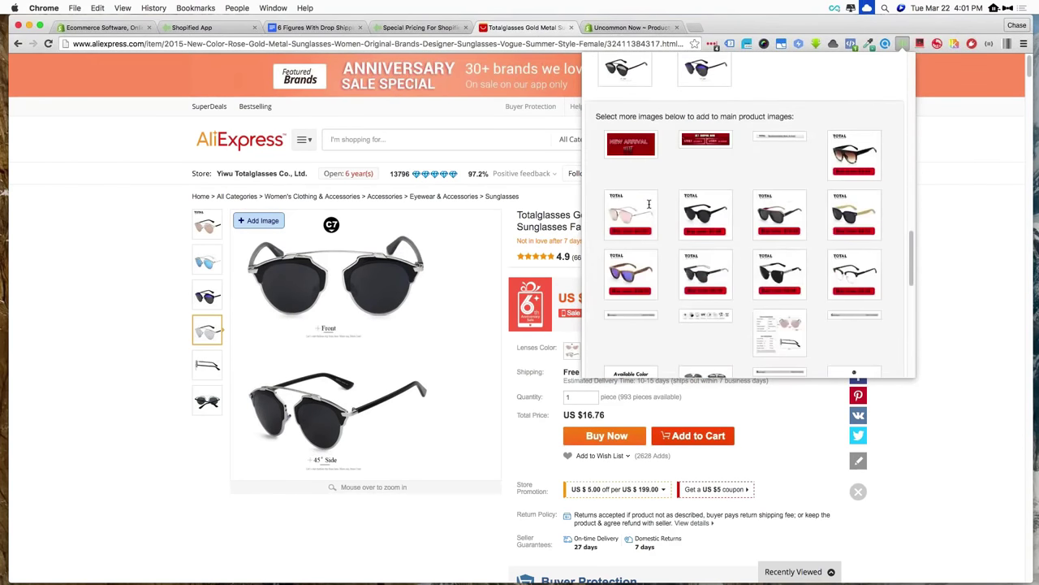
scroll(648, 203, down, 10)
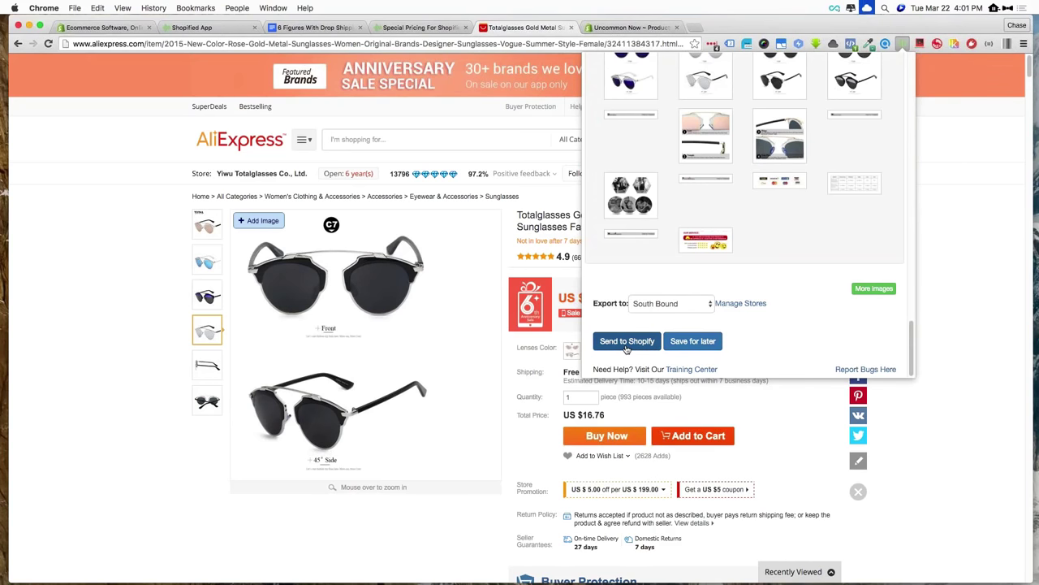
Switch the export store to Uncommon Now and send Designer Sunglasses to Shopify.
click(661, 304)
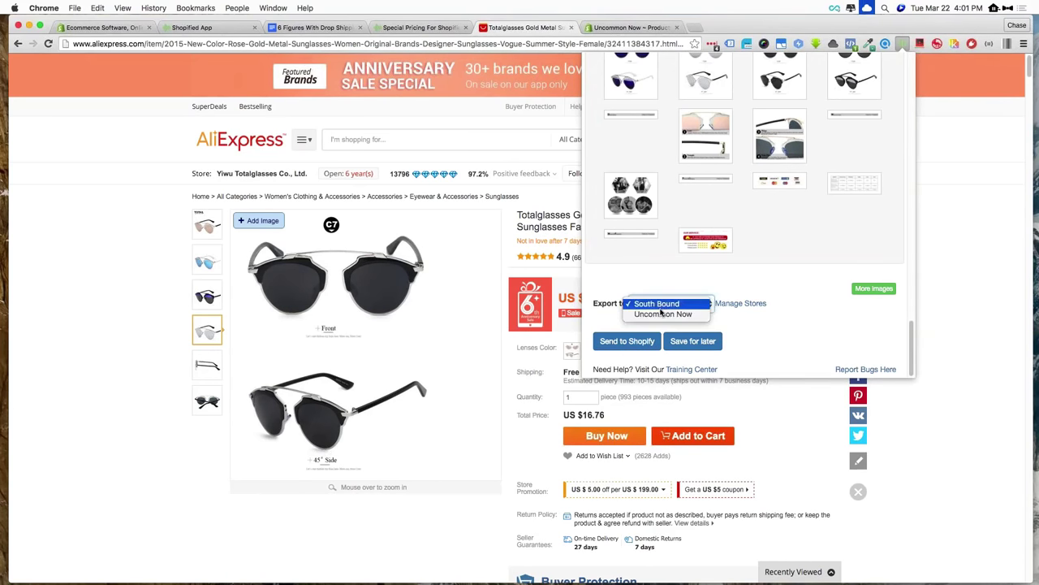
click(662, 314)
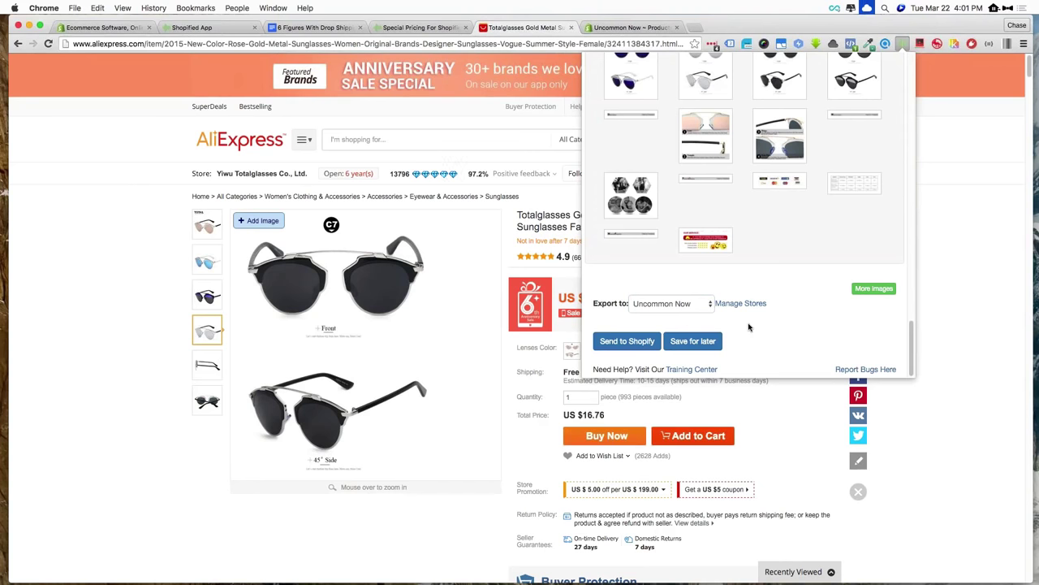
click(628, 341)
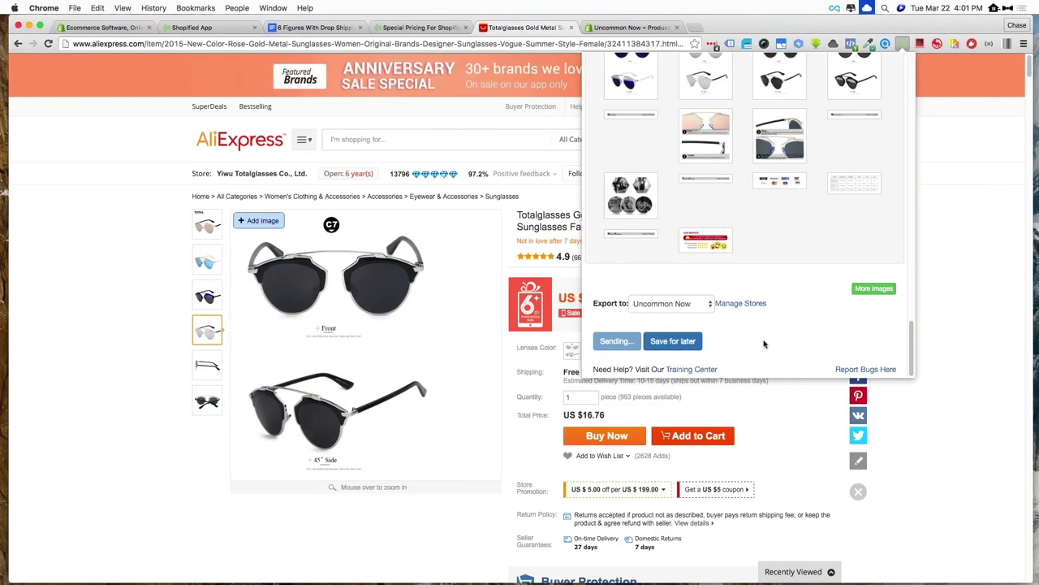
scroll(763, 344, up, 15)
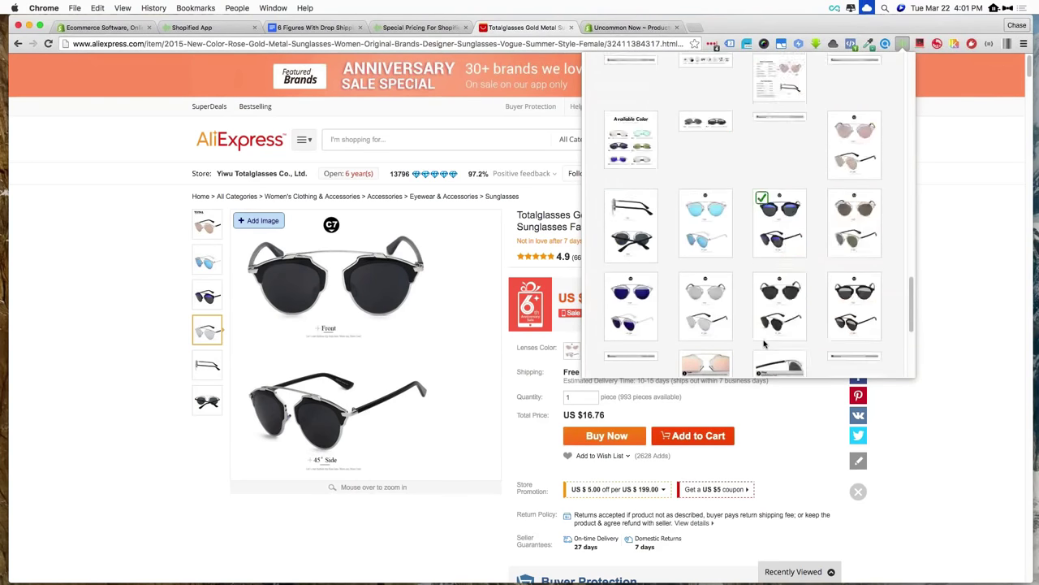
scroll(763, 344, up, 8)
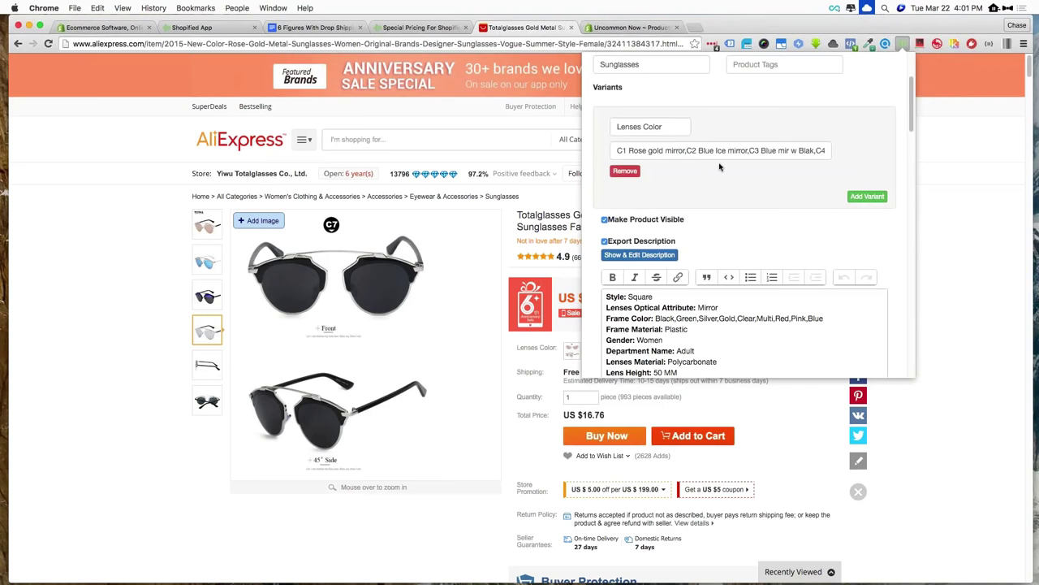
scroll(719, 165, down, 5)
scroll(720, 166, down, 10)
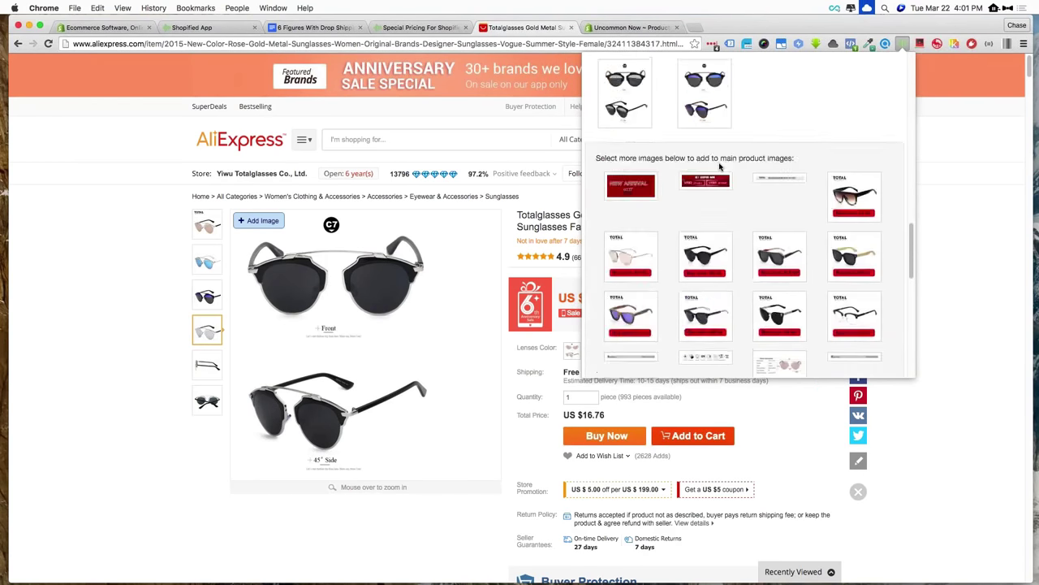
scroll(719, 165, down, 8)
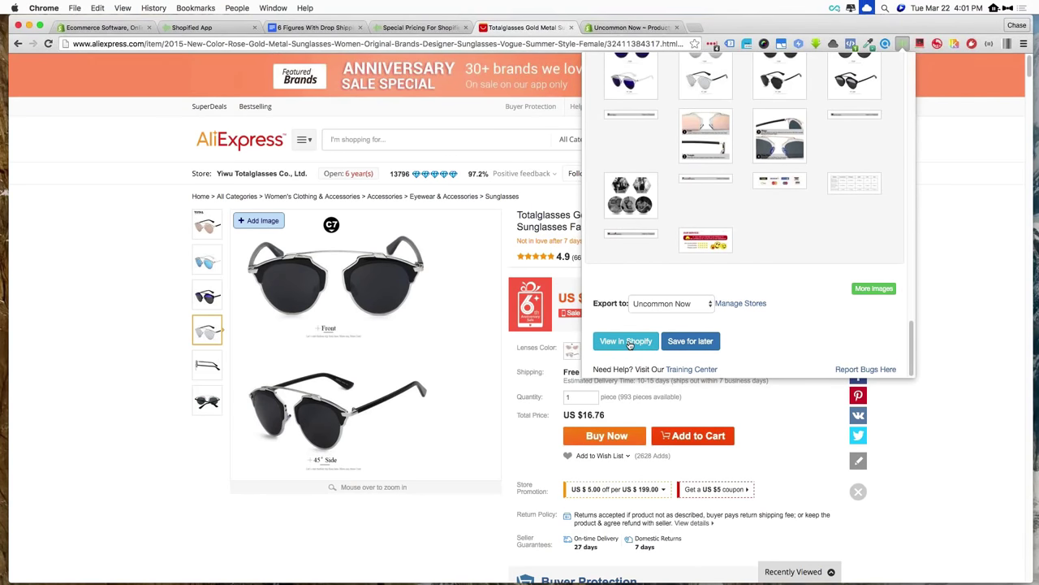
click(627, 342)
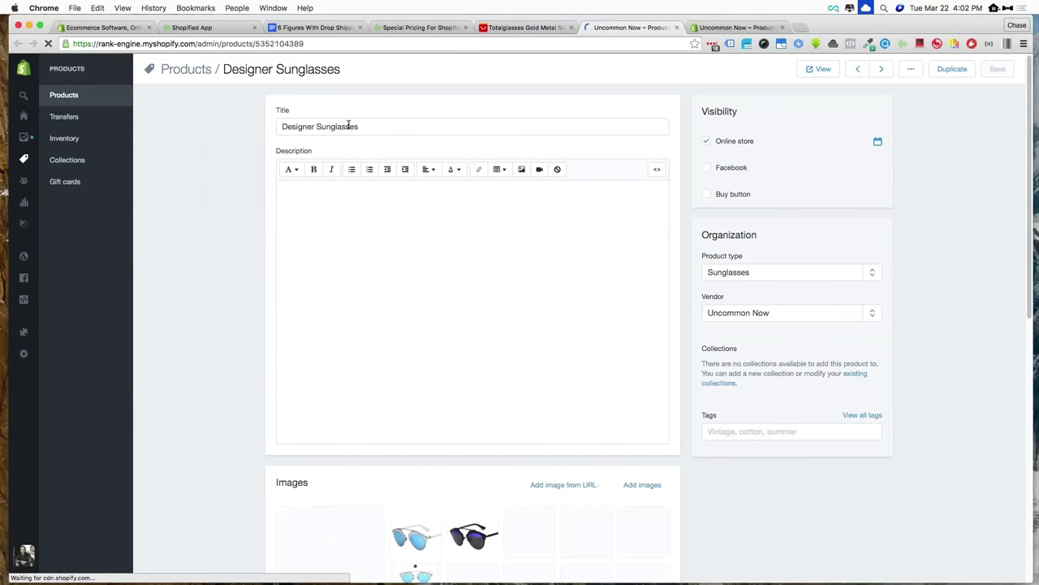
Scroll through the admin product's description, images and eight Lenses Color variants at $50.97.
scroll(358, 259, down, 5)
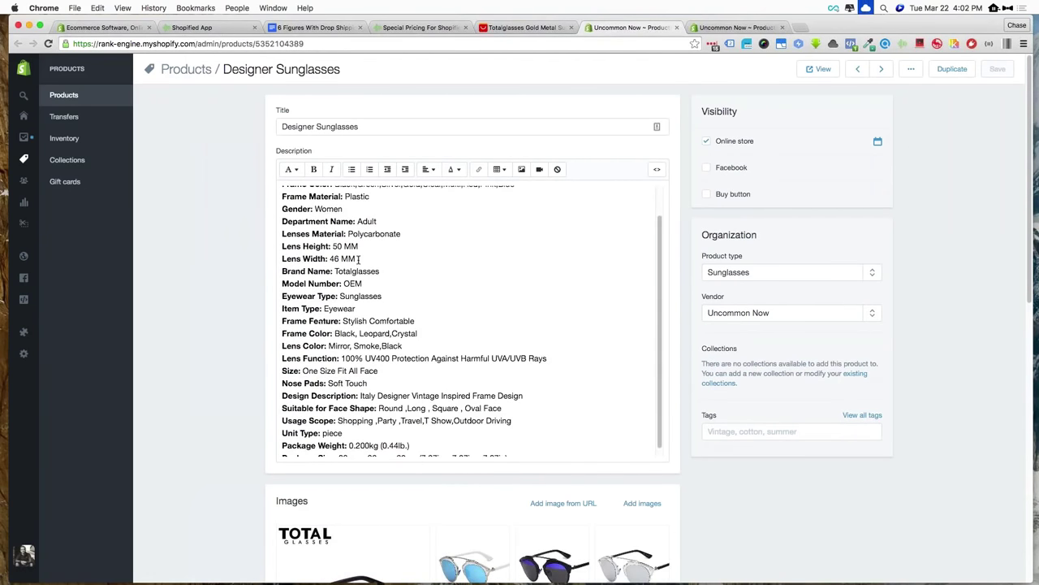
scroll(358, 258, down, 5)
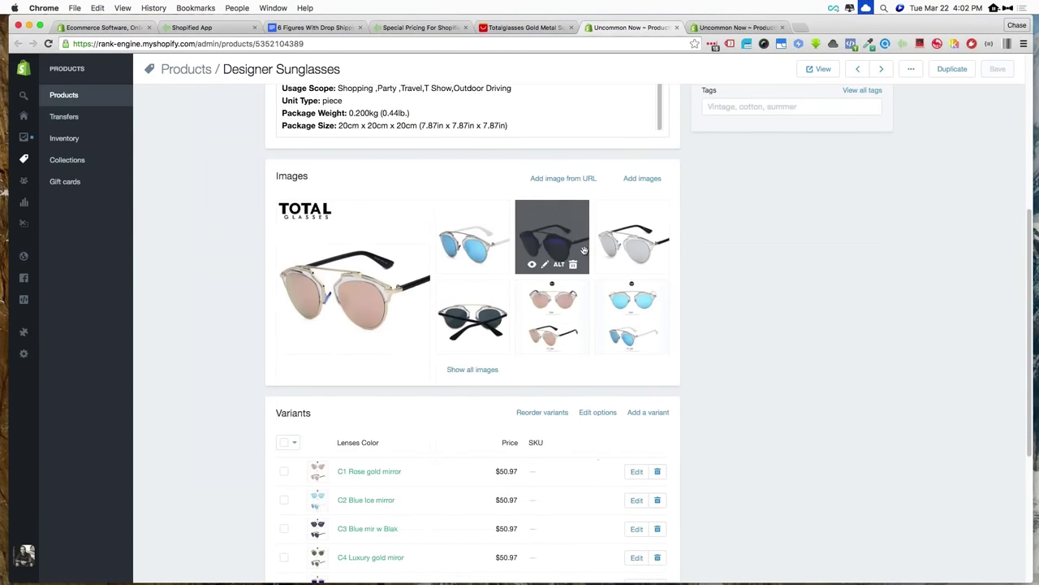
scroll(353, 276, down, 5)
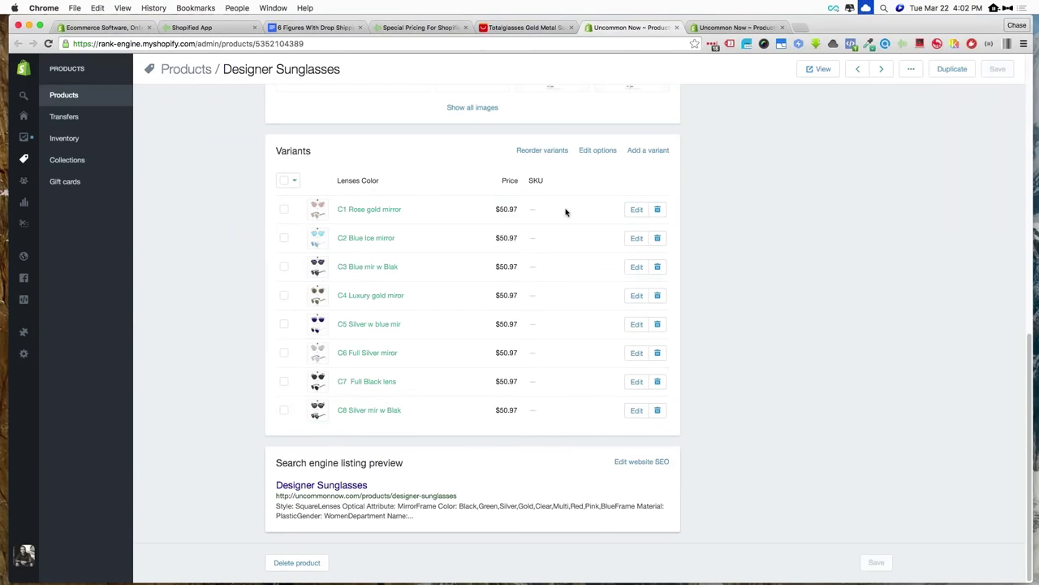
scroll(454, 266, up, 5)
scroll(473, 325, up, 3)
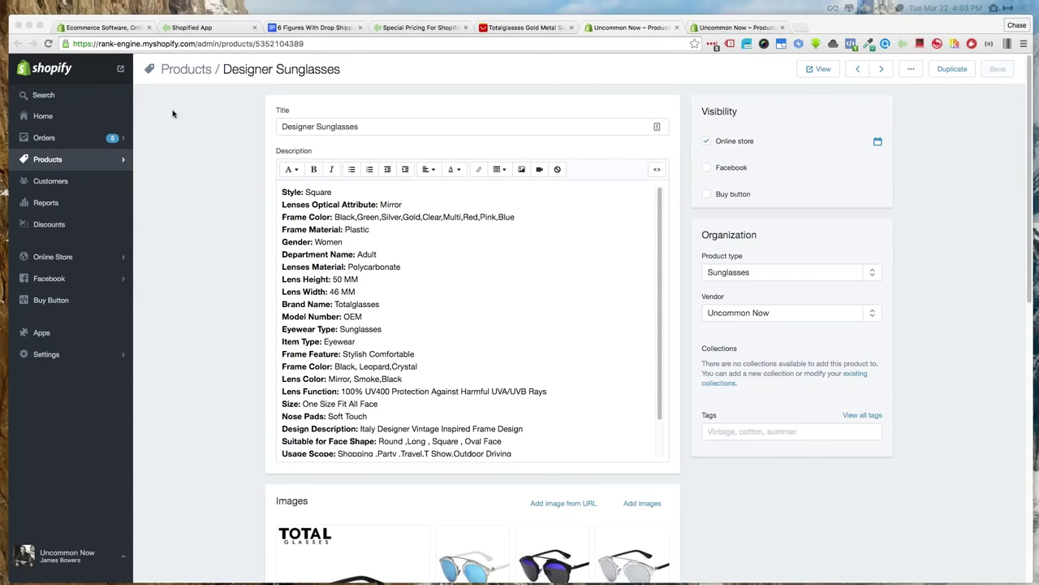
Return to the Shopify admin product page and view Designer Sunglasses on the storefront.
click(180, 152)
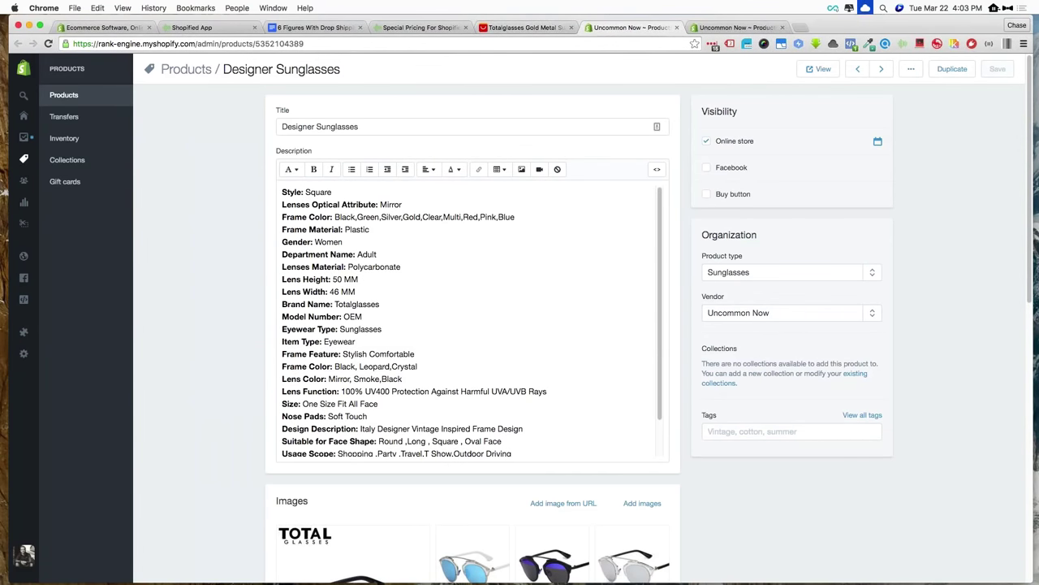
mouse_move(25, 159)
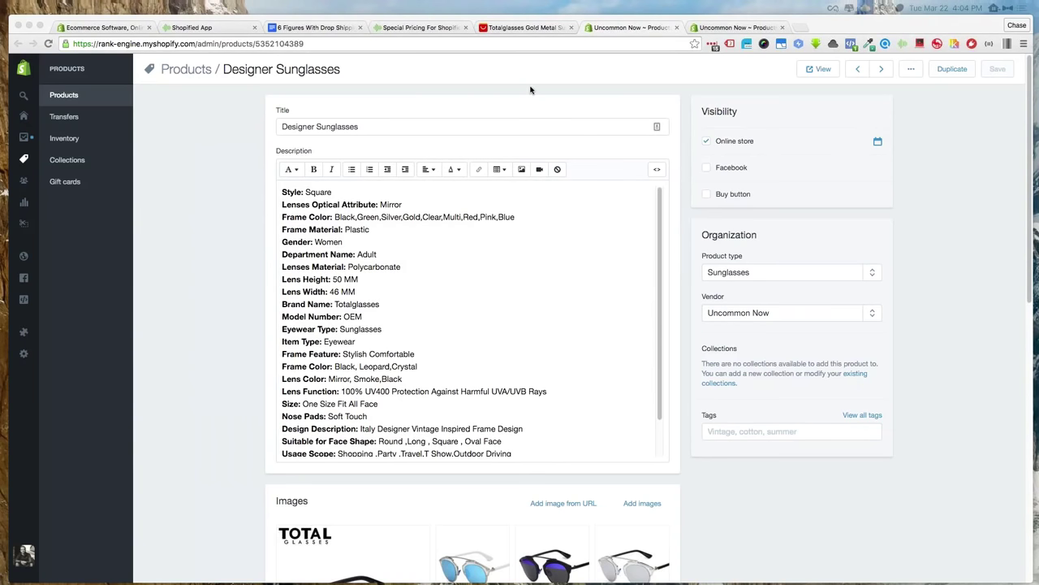
click(818, 70)
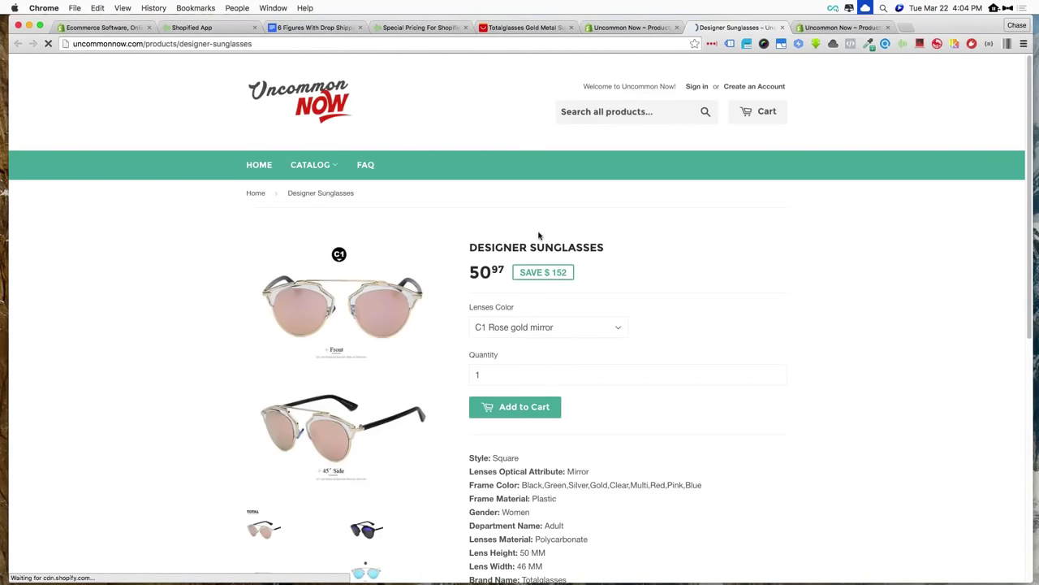
Select the C3 Blue mir w Blak, then C5 Silver w blue mir lens variants.
scroll(787, 269, down, 2)
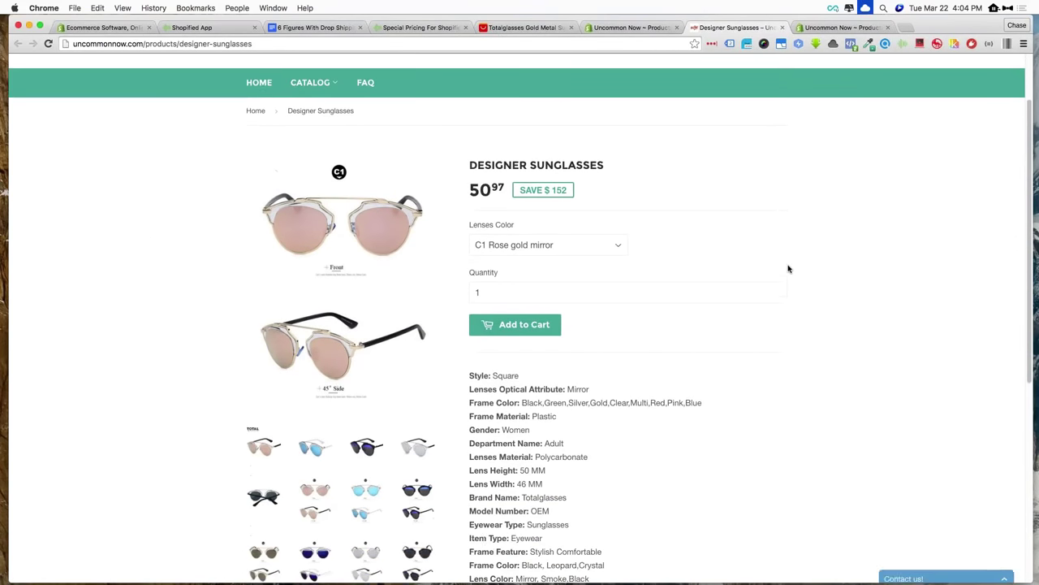
scroll(787, 268, down, 2)
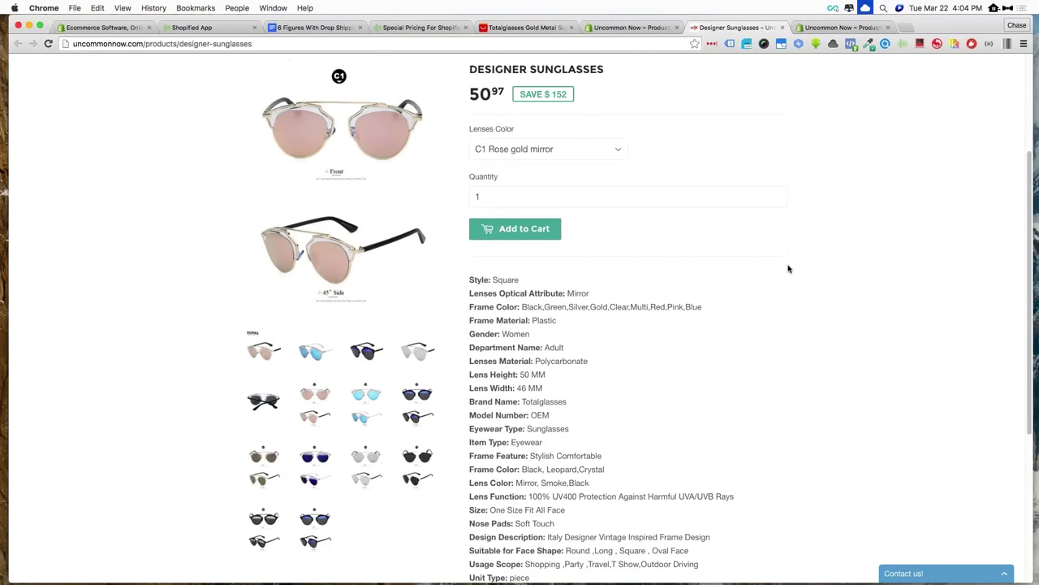
click(263, 402)
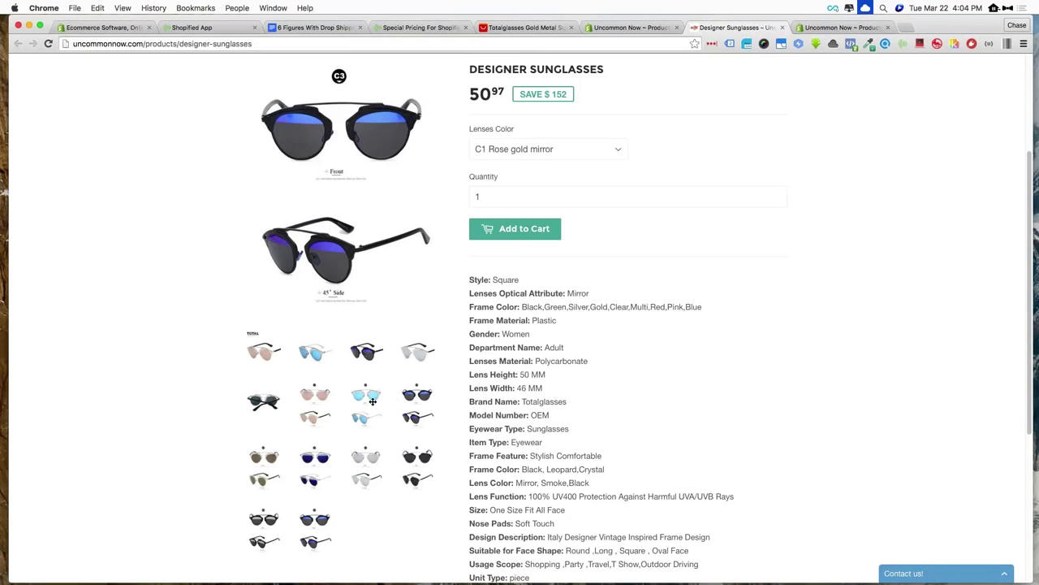
scroll(460, 359, up, 2)
click(547, 237)
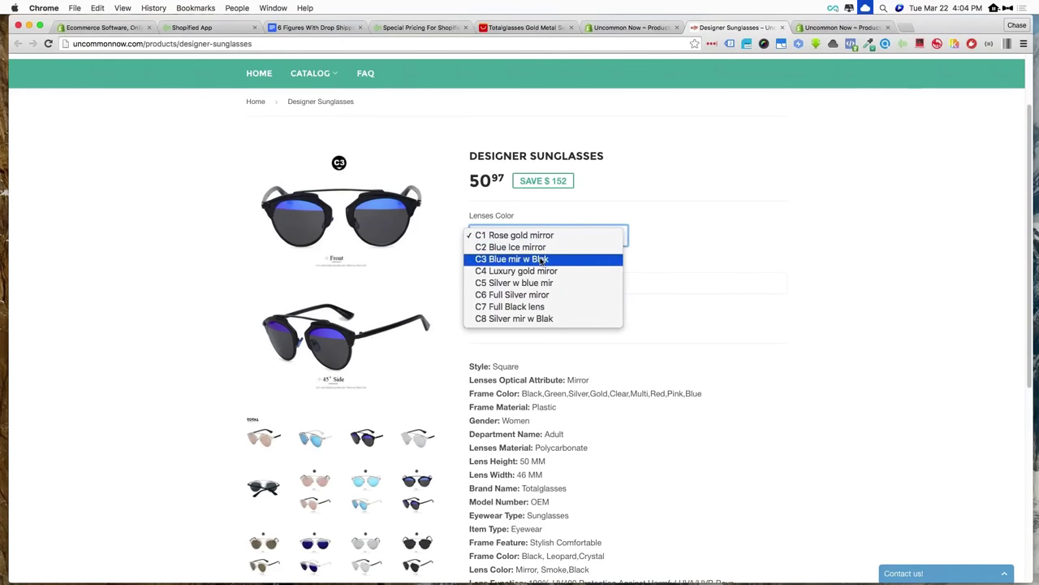
click(540, 258)
click(516, 241)
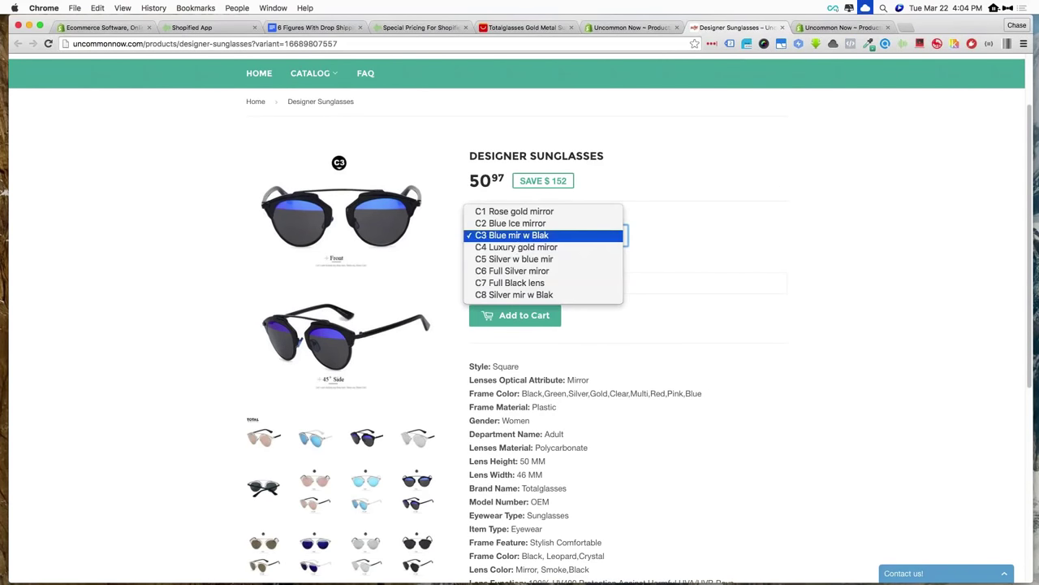
click(518, 258)
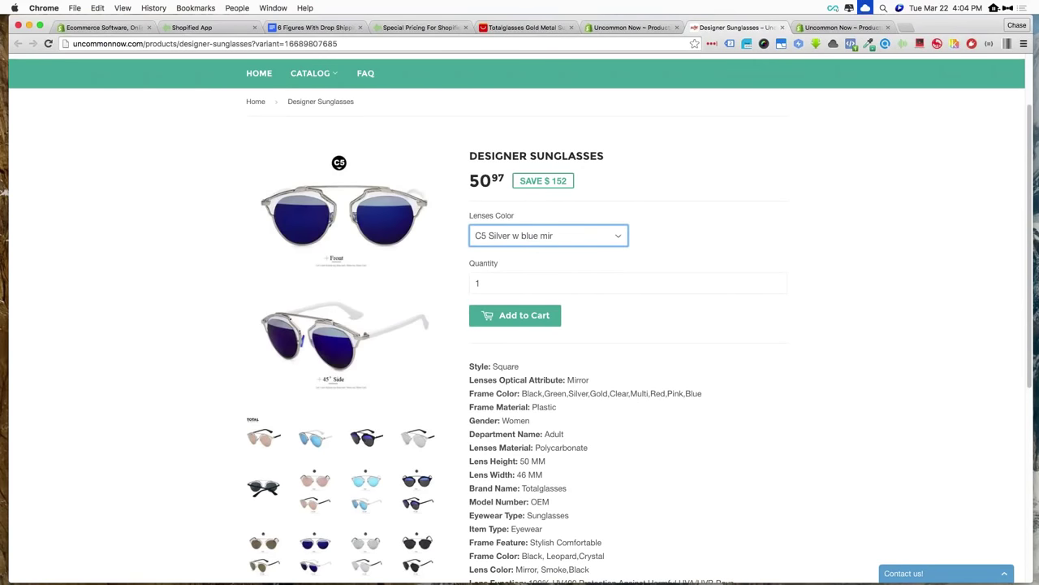
Choose the C7 Full Black lens and check the page's images and specs.
click(499, 240)
click(509, 258)
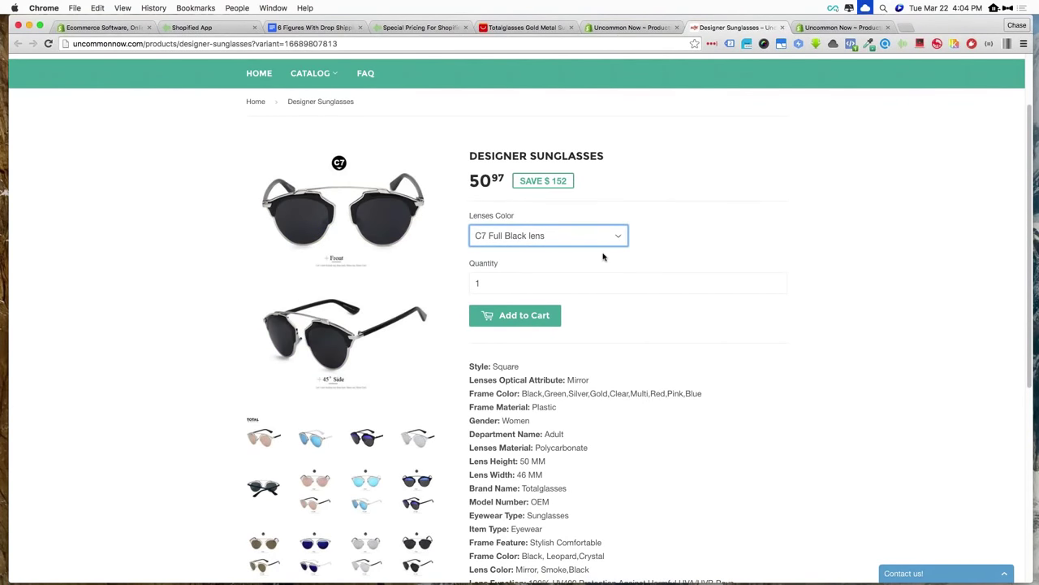
scroll(603, 257, down, 1)
scroll(602, 256, down, 5)
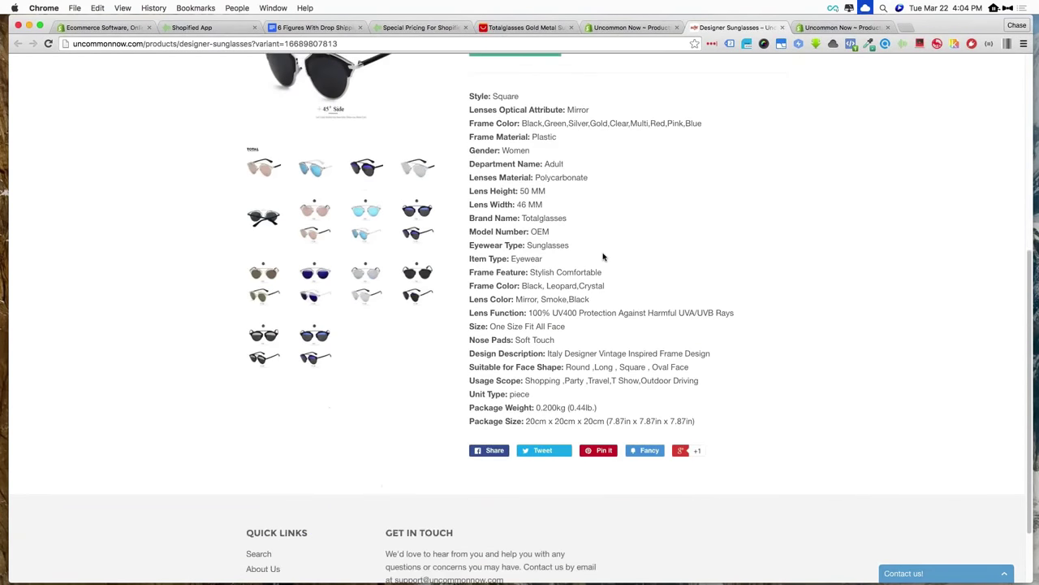
scroll(602, 257, up, 7)
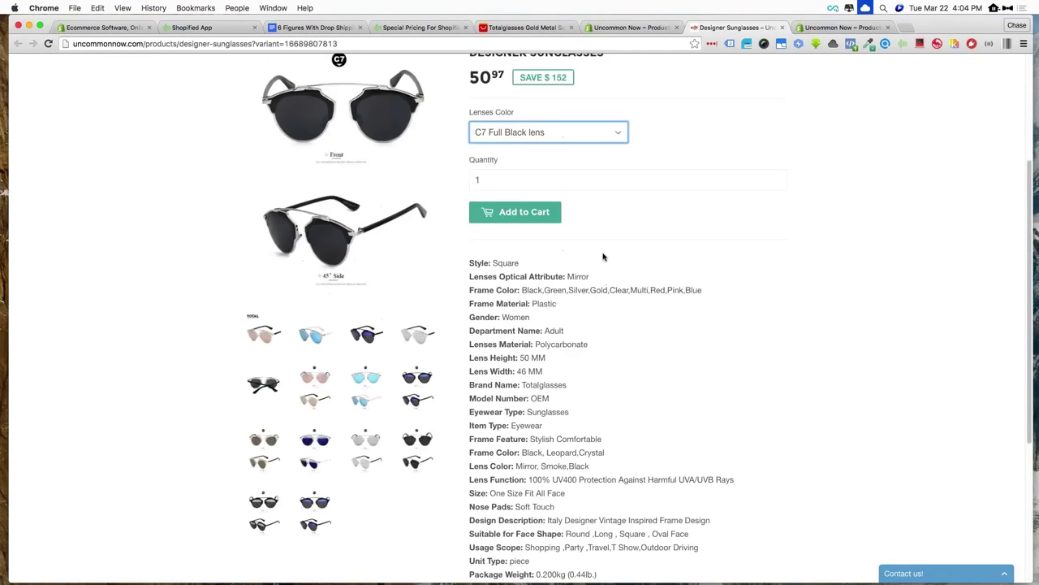
scroll(602, 257, down, 2)
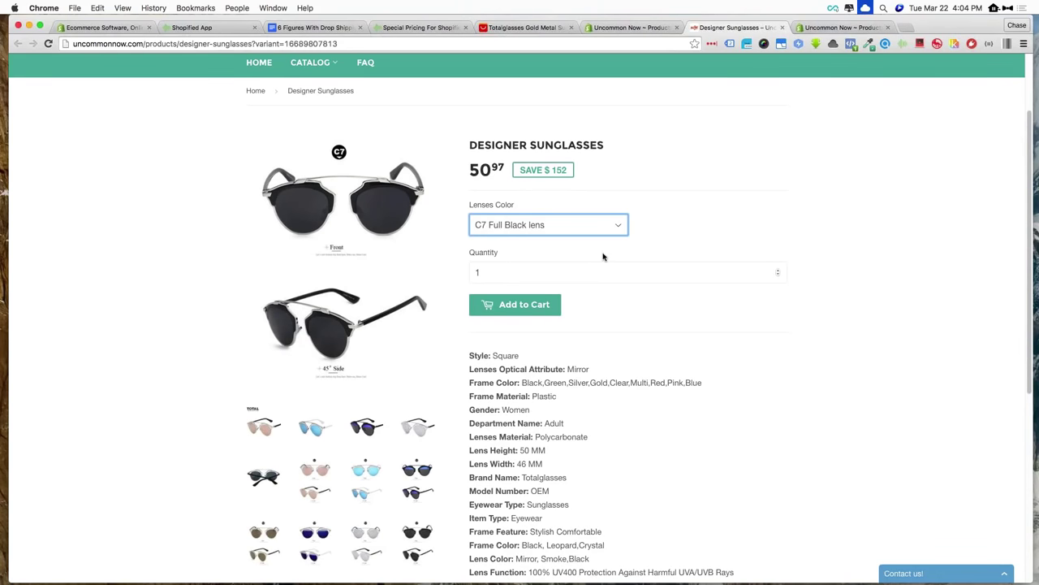
scroll(633, 281, down, 3)
scroll(633, 281, up, 4)
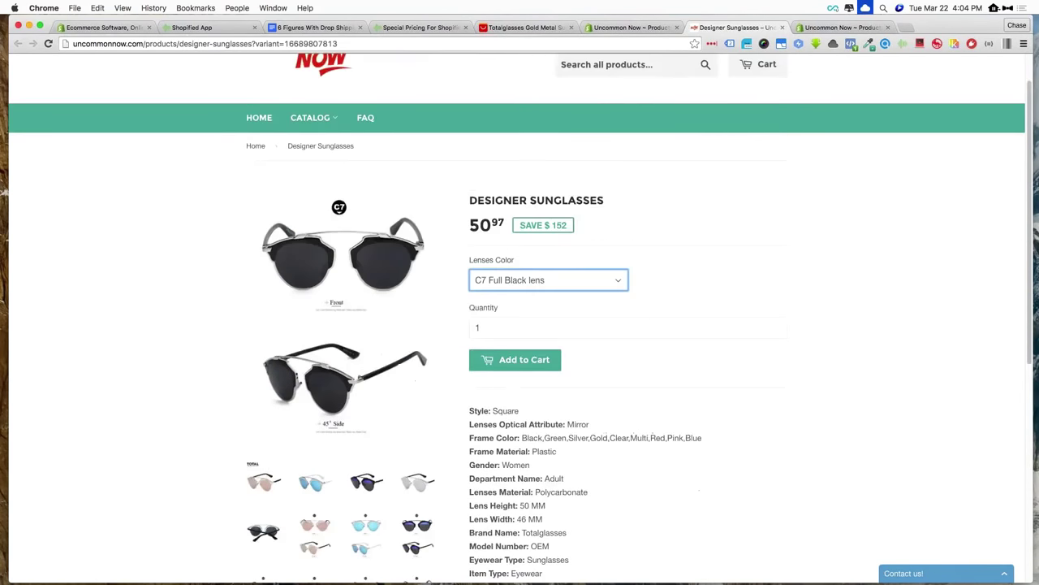
scroll(633, 281, up, 1)
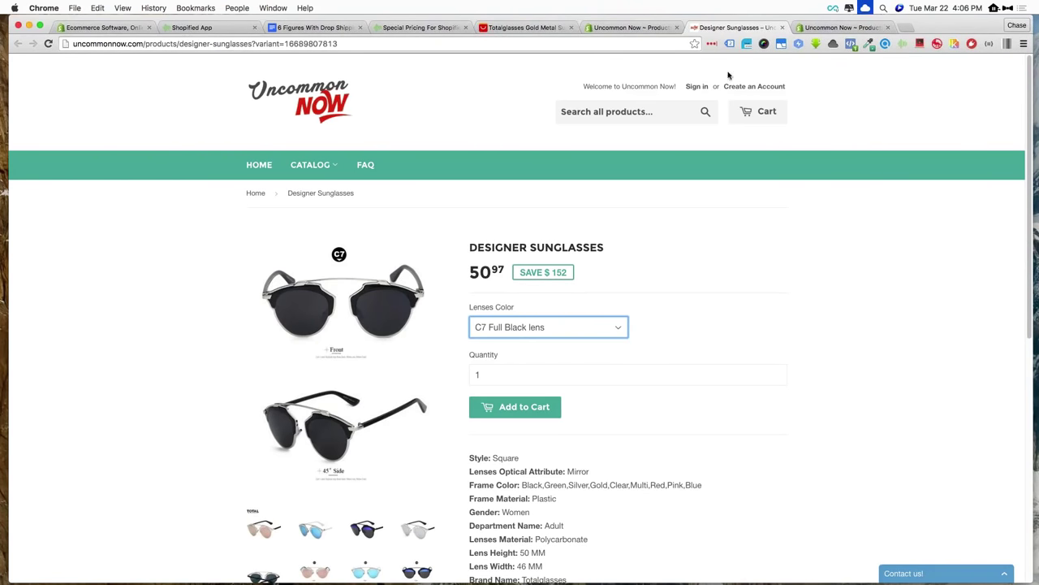
Switch back to the admin edit page for the Designer Sunglasses product.
click(631, 27)
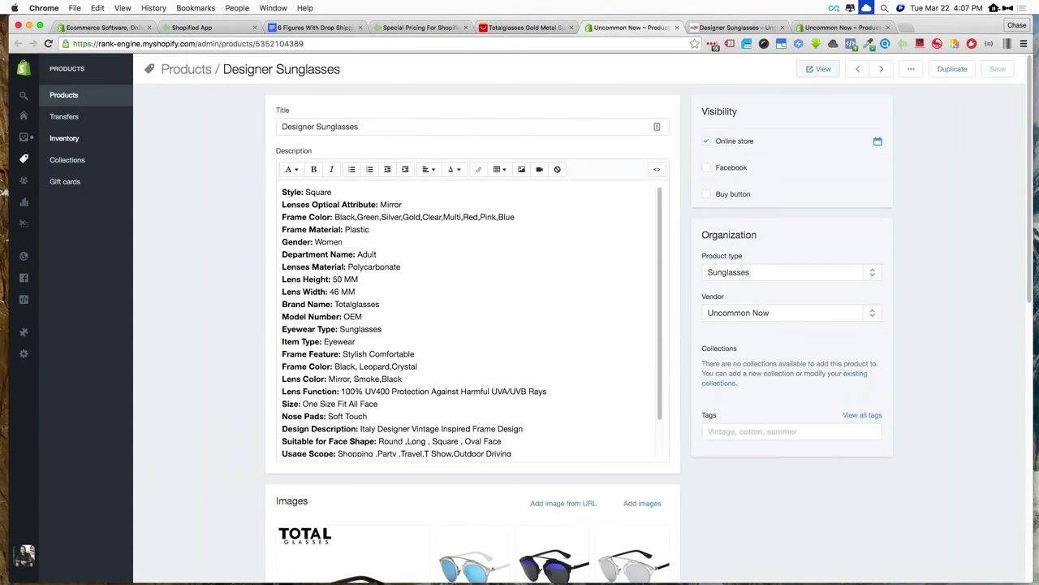
Browse the Orders list and open the customer profile linked to order #1024.
mouse_move(31, 174)
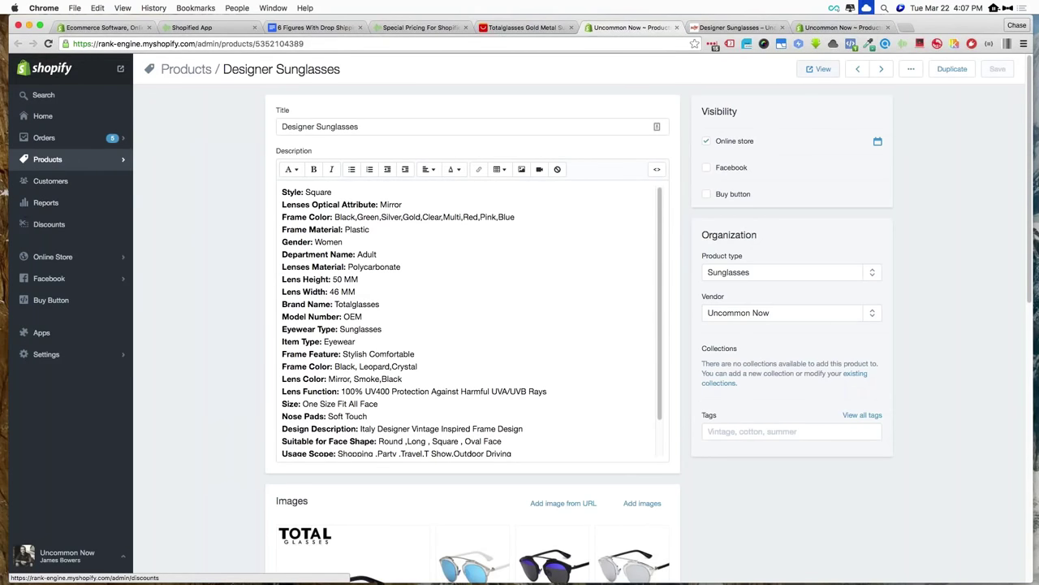
click(73, 139)
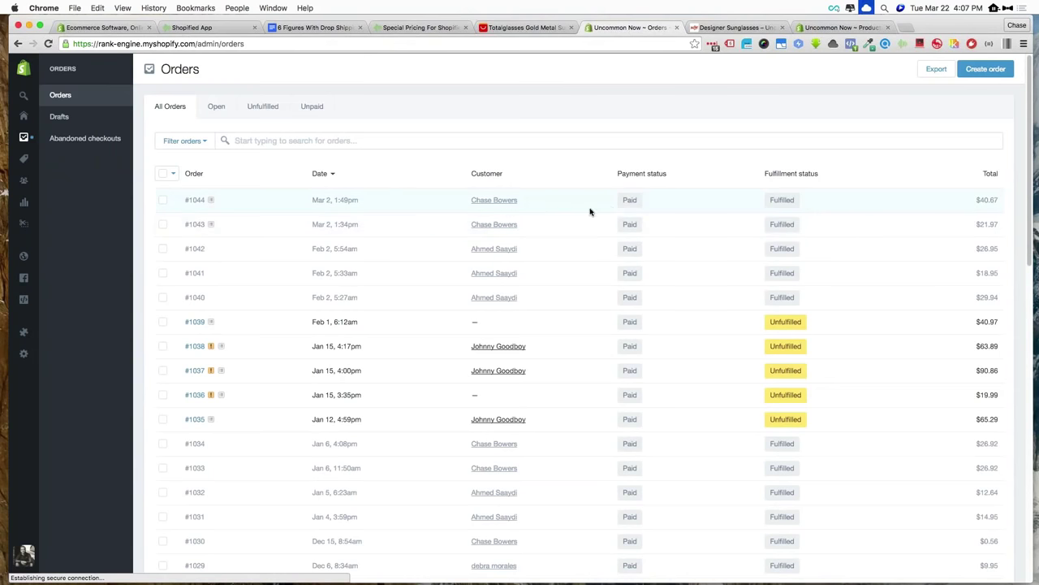
scroll(527, 204, down, 5)
scroll(527, 206, down, 3)
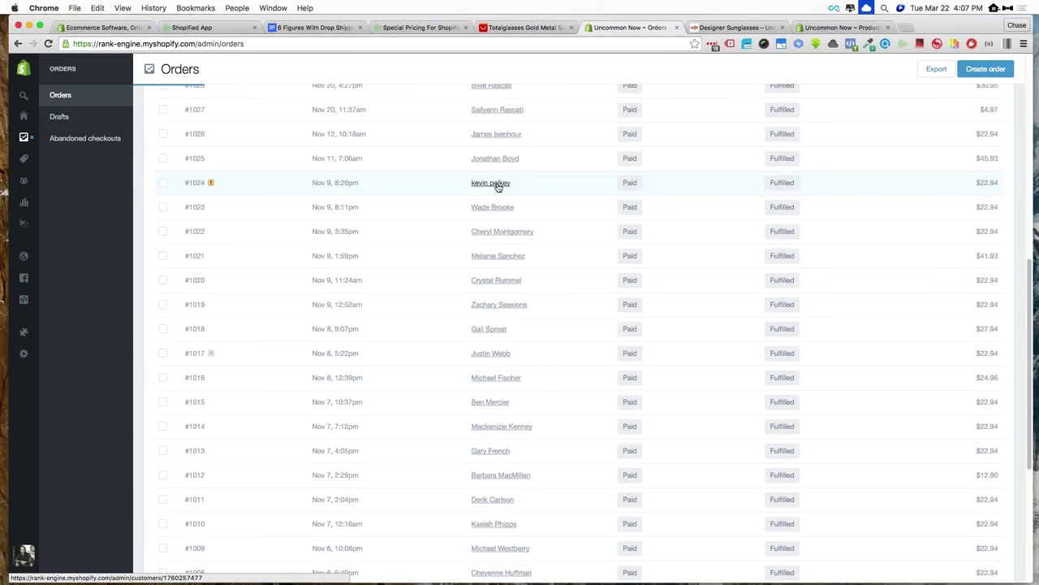
click(495, 183)
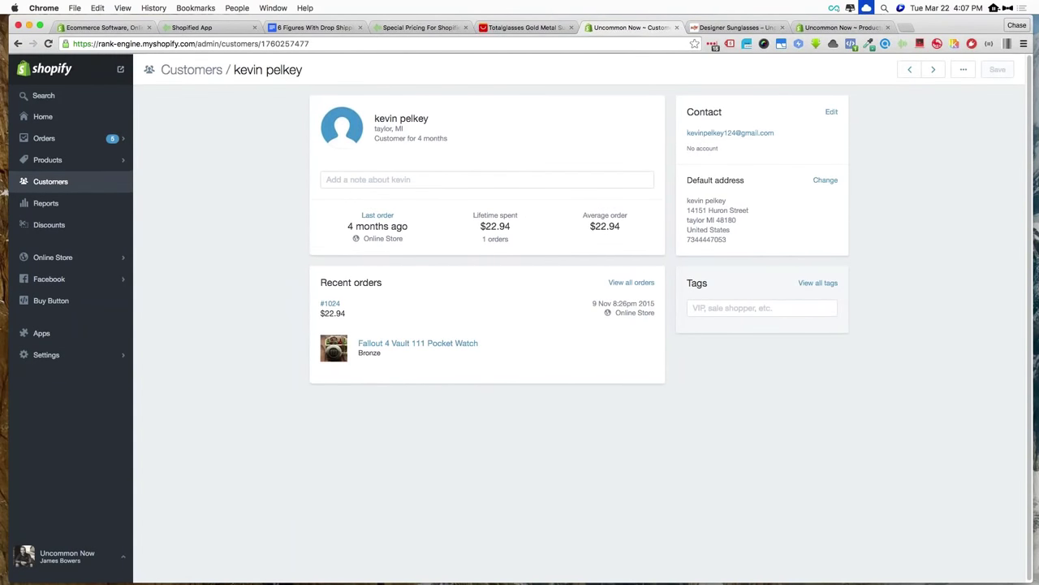
Review the full customers list, then return to the live Designer Sunglasses storefront page.
click(191, 70)
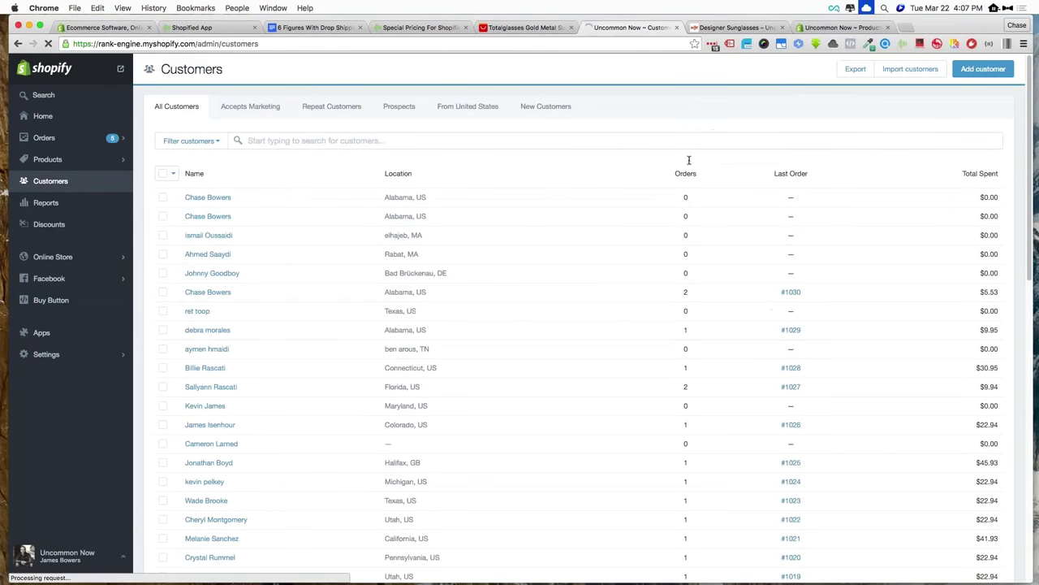
scroll(504, 221, down, 10)
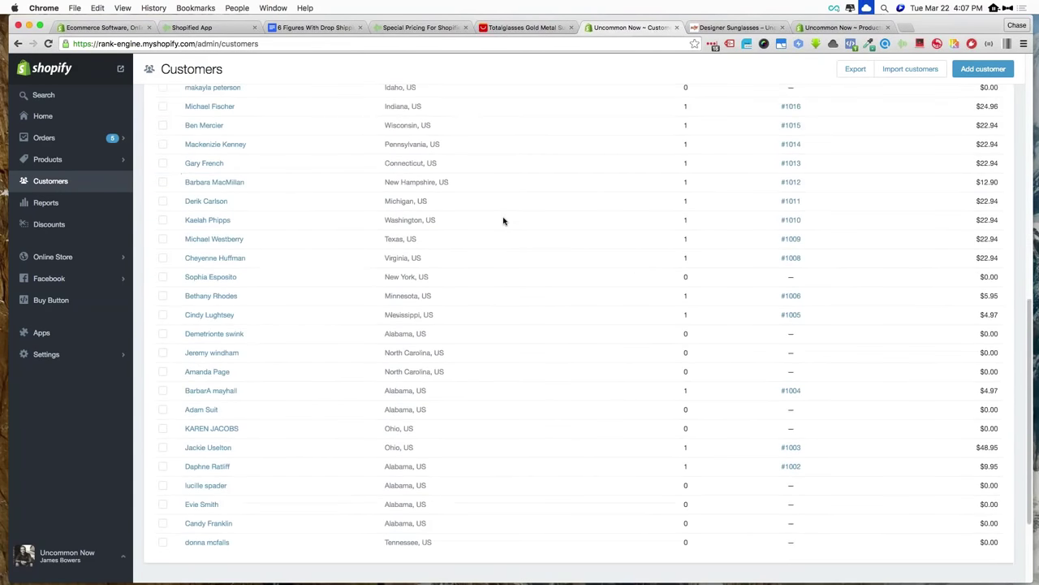
scroll(503, 221, up, 10)
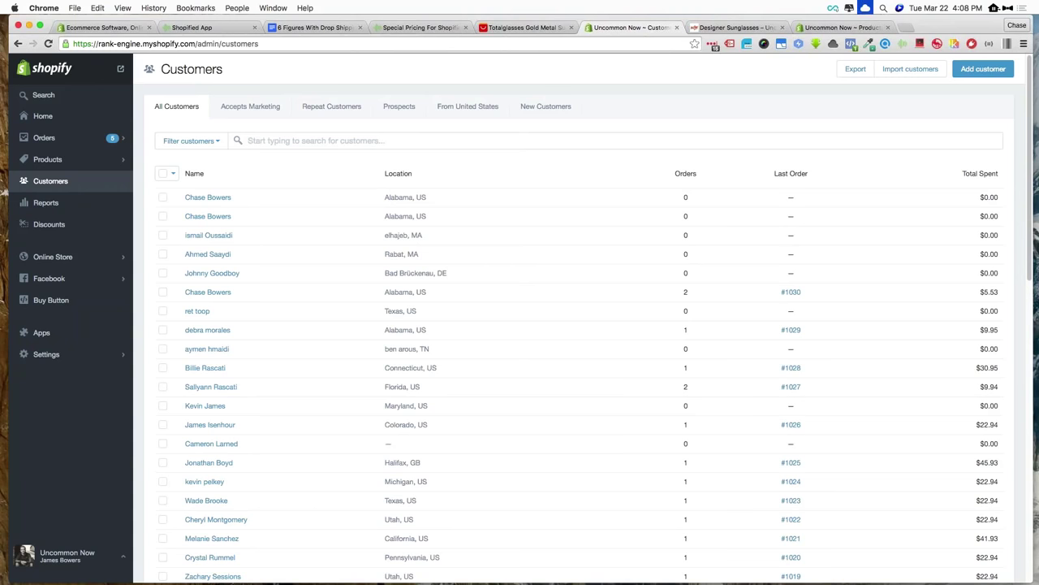
key(ctrl+Up)
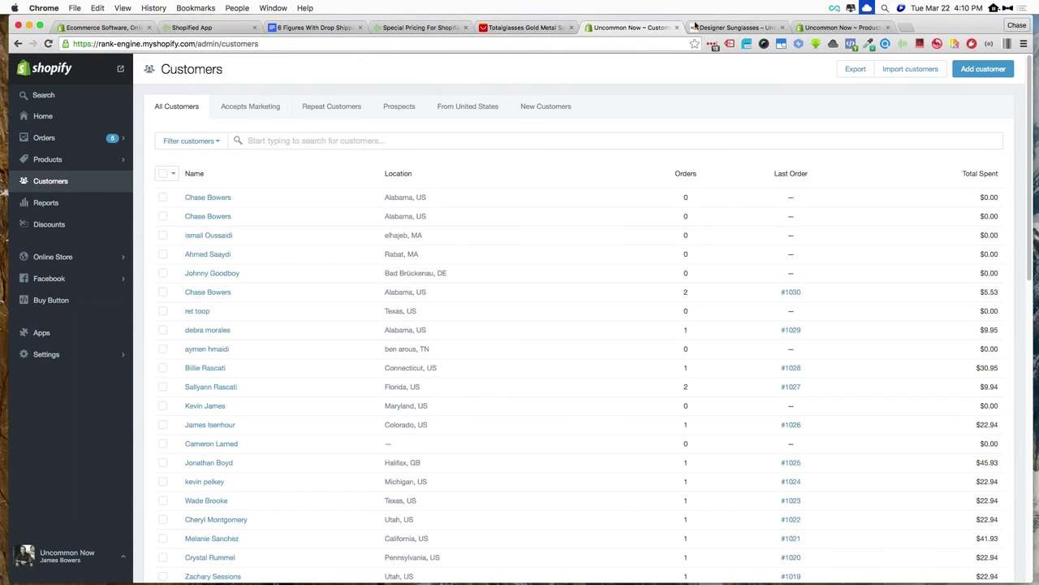
click(697, 28)
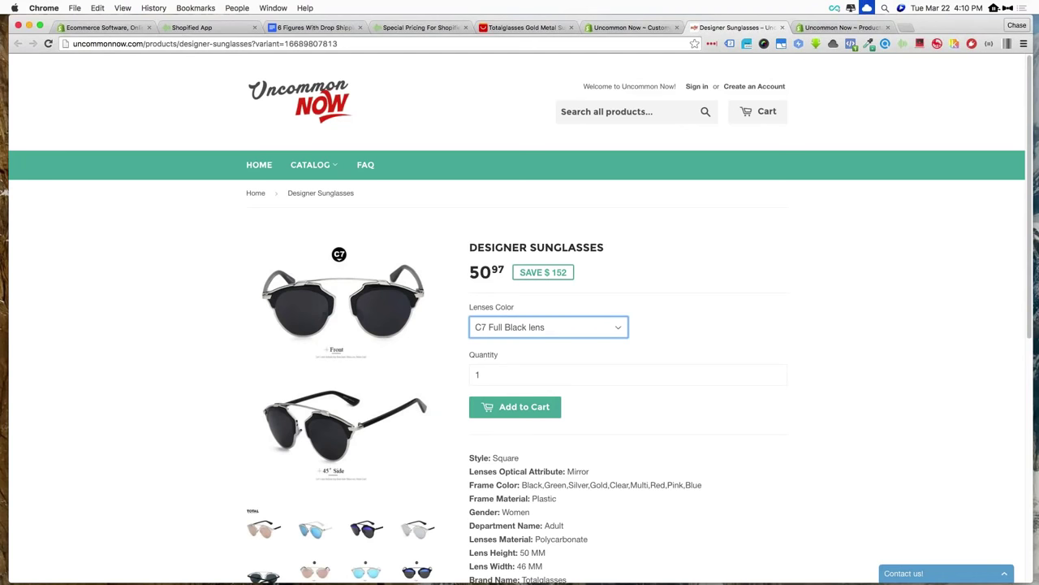
key(ctrl+Right)
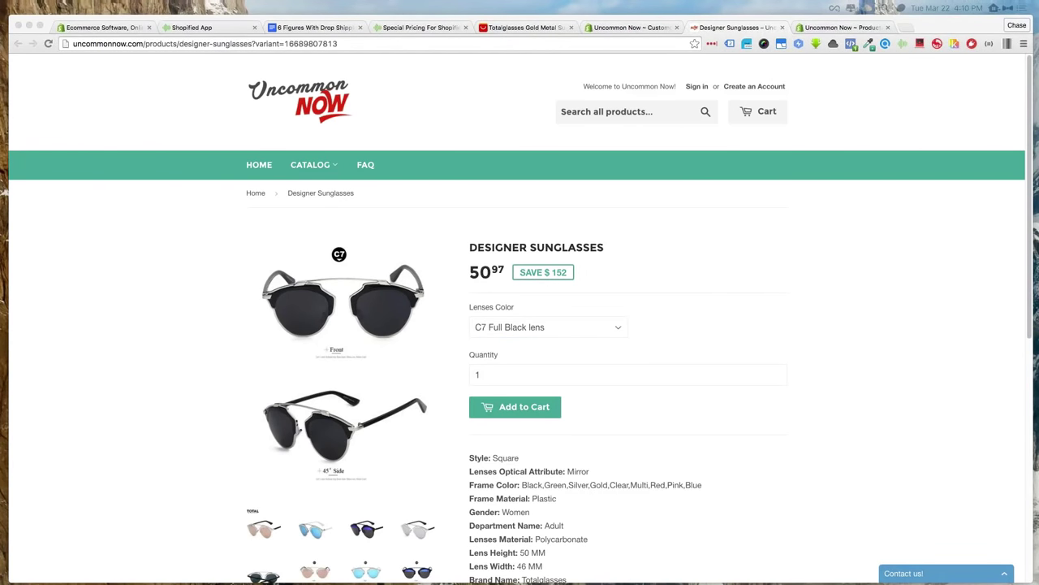
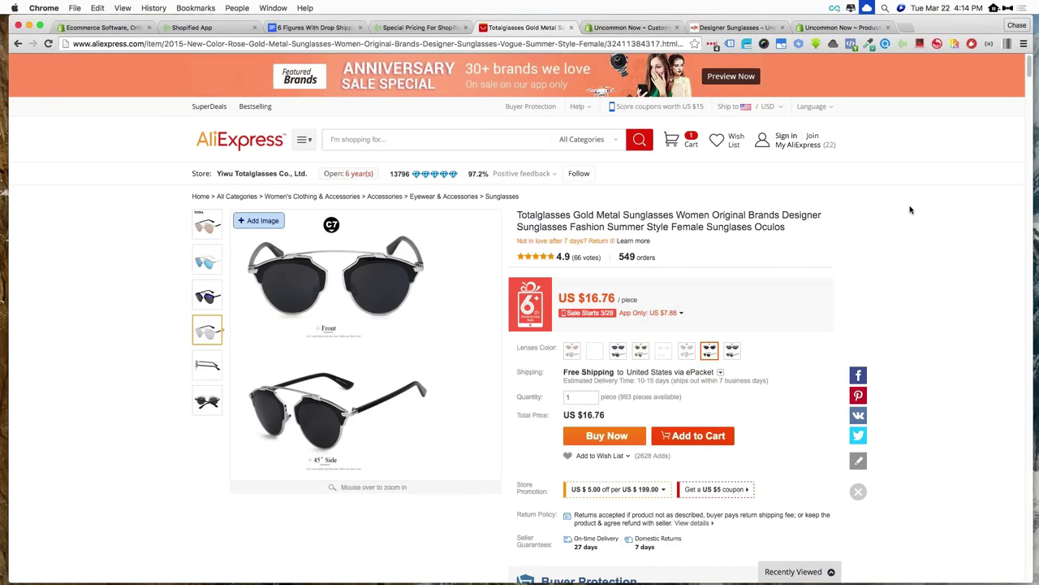
Search AliExpress for 'necklace'.
click(439, 140)
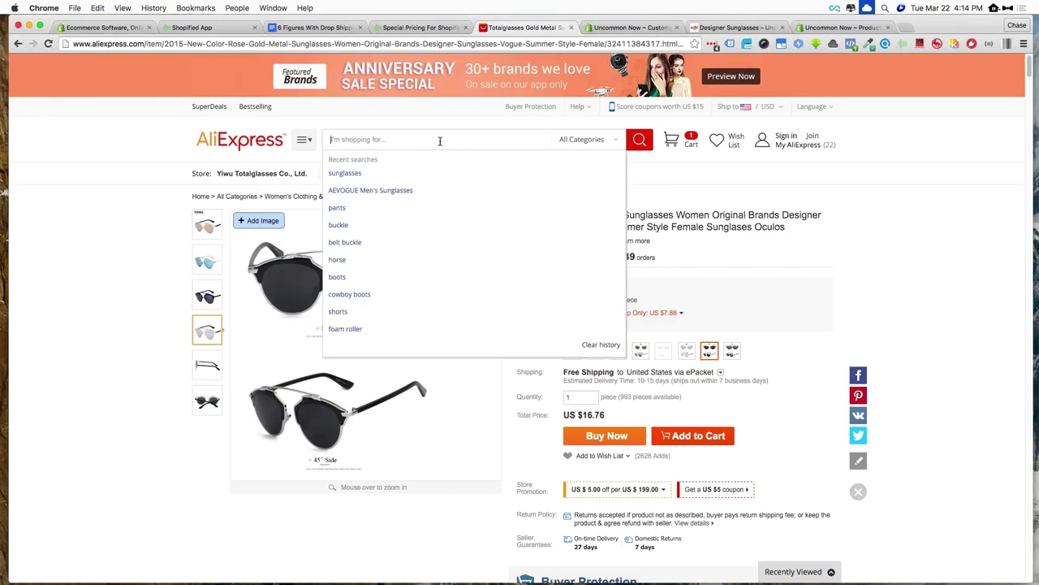
text(neckl)
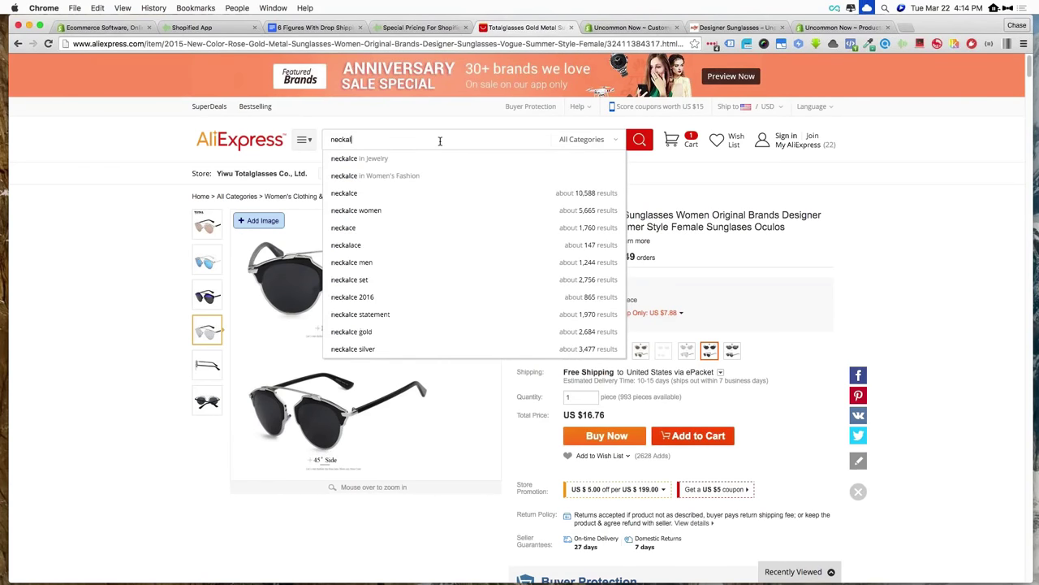
text(ace)
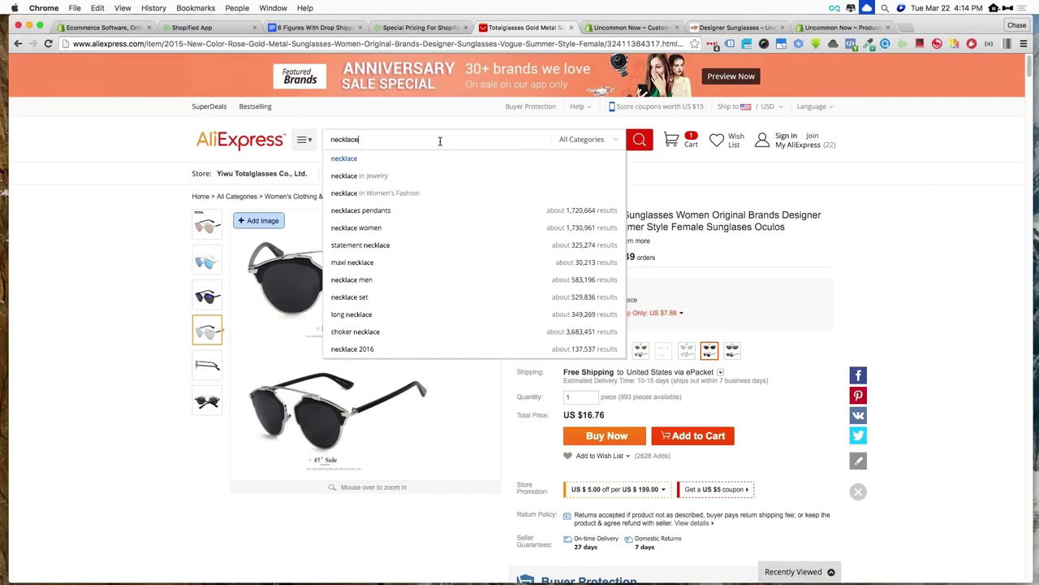
key(Return)
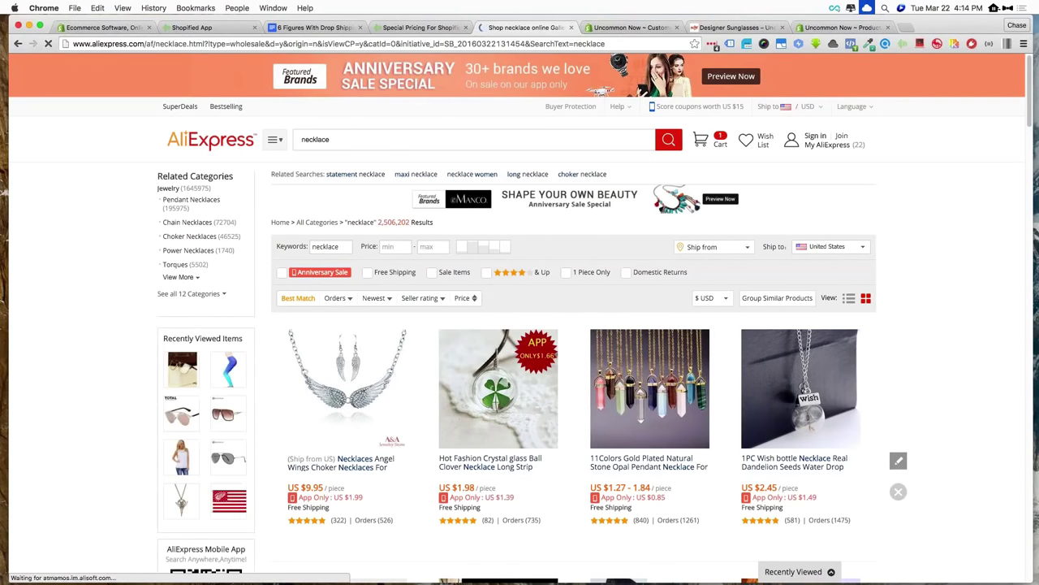
Browse the necklace search results, then switch to the Shopify homepage tab.
scroll(923, 270, down, 1)
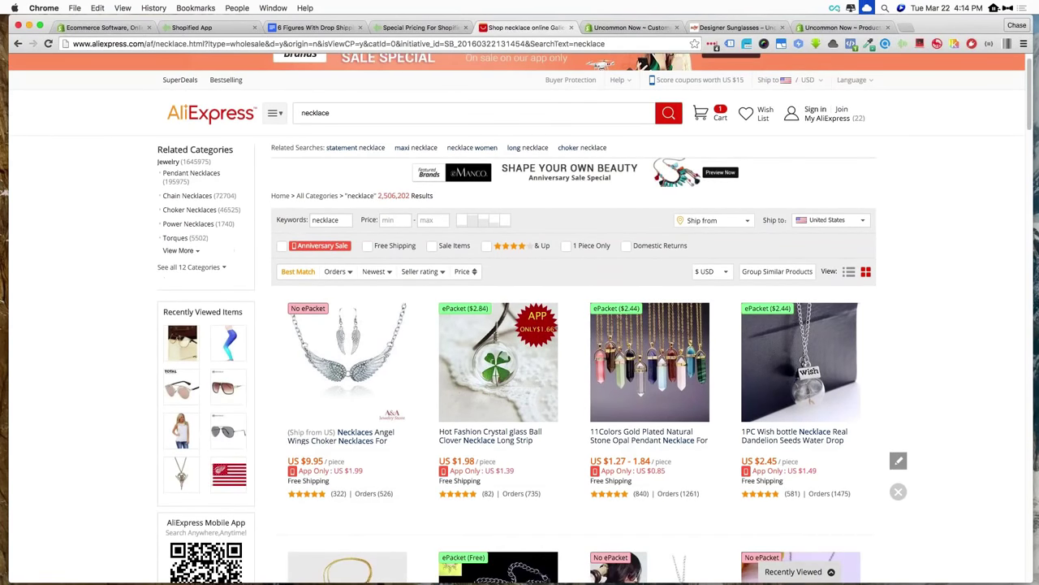
scroll(924, 271, down, 5)
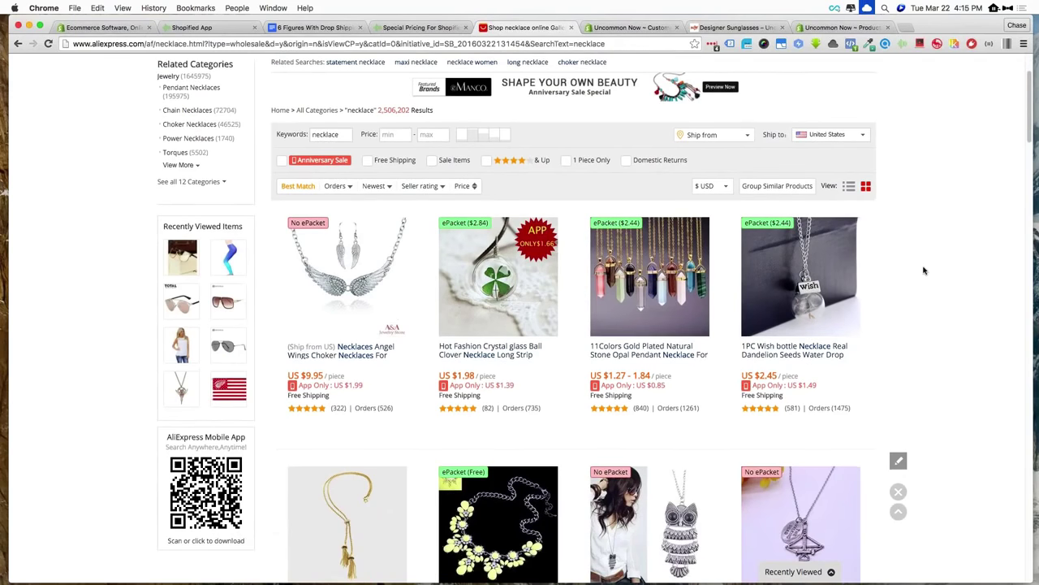
scroll(923, 270, down, 1)
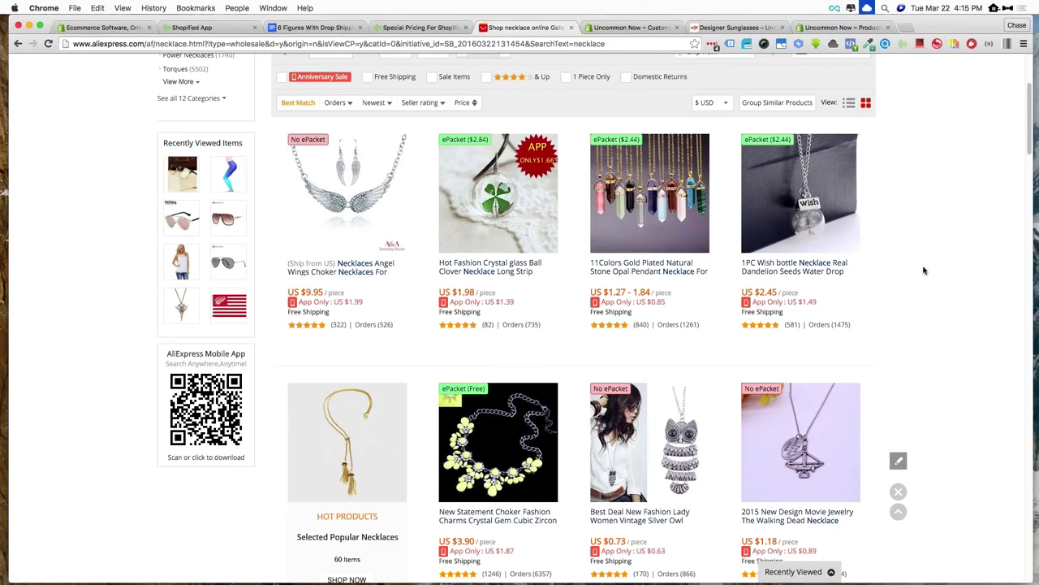
scroll(923, 271, down, 2)
scroll(924, 271, down, 4)
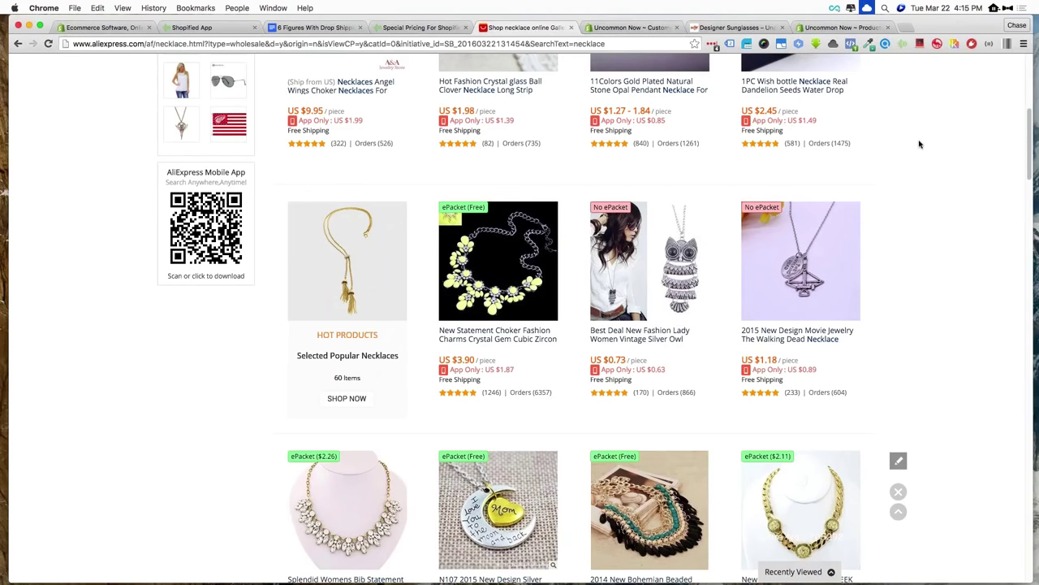
scroll(920, 143, up, 2)
scroll(920, 143, down, 10)
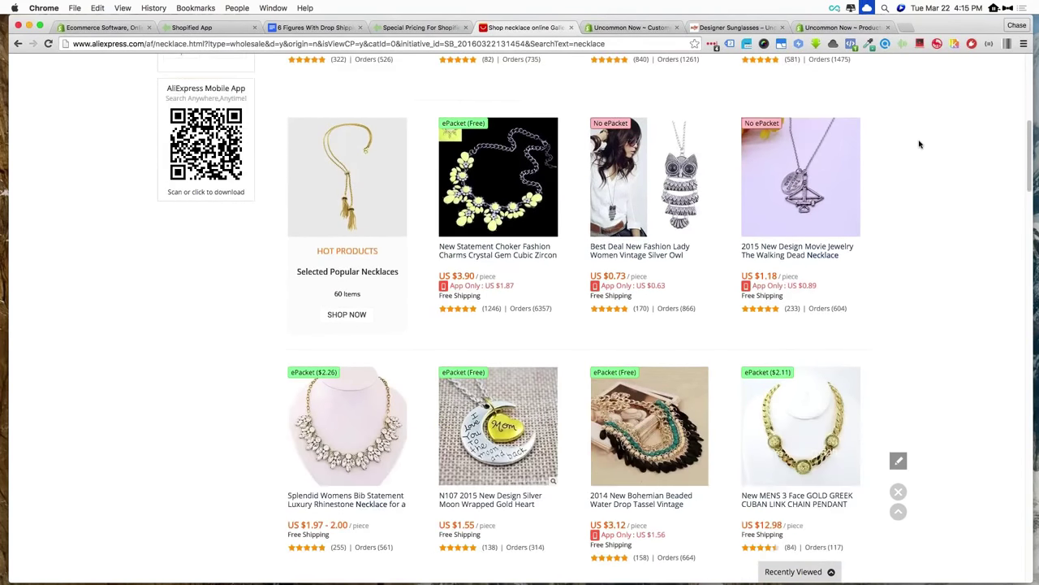
scroll(920, 144, down, 3)
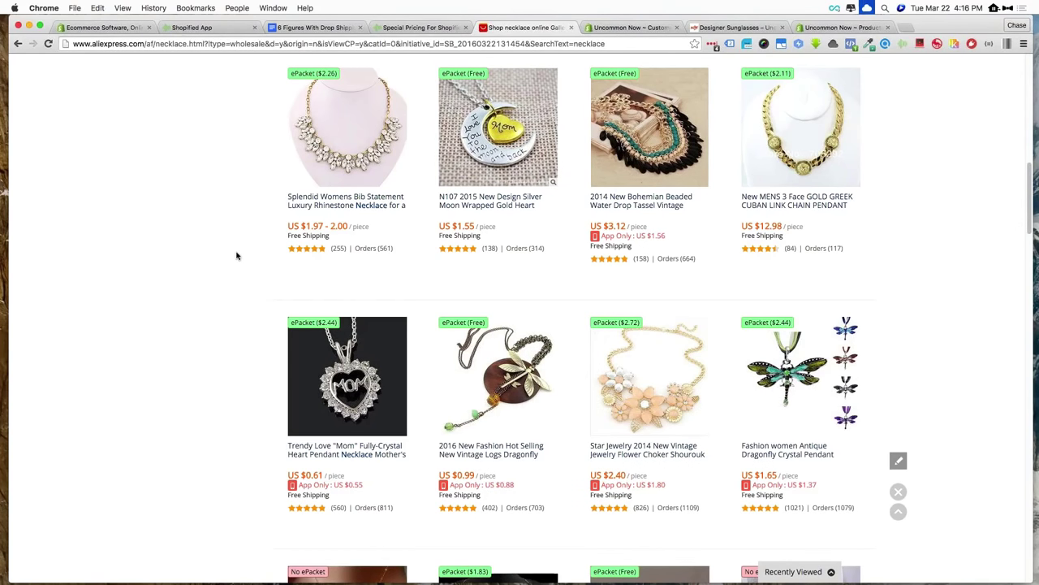
scroll(236, 256, up, 15)
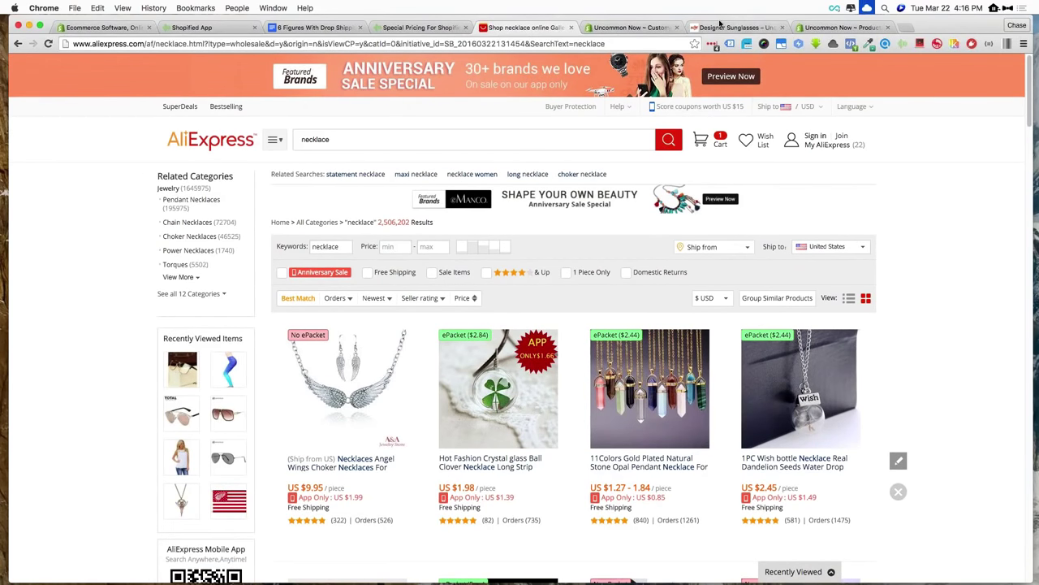
click(110, 29)
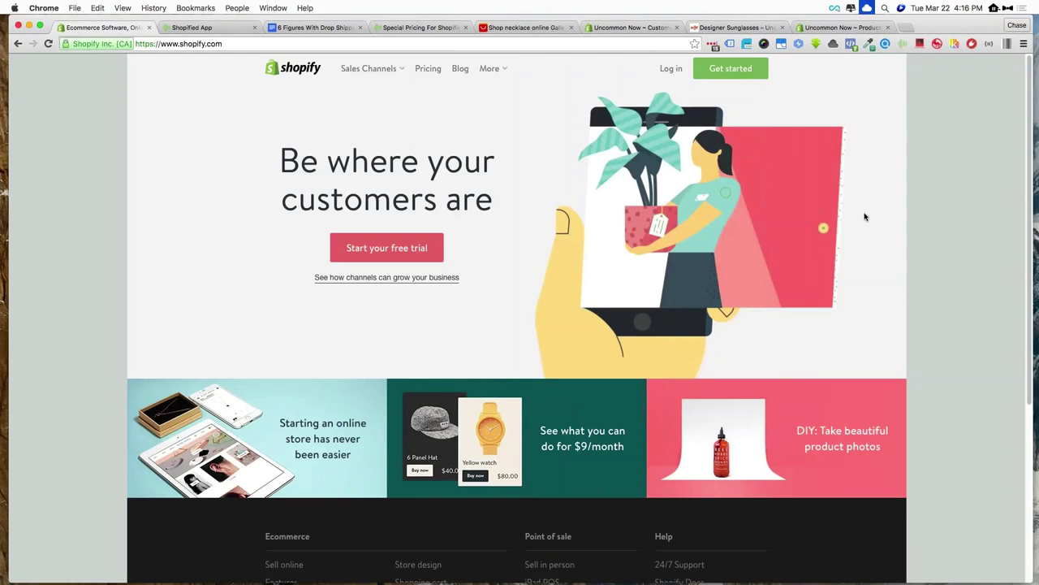
Open Shopify's 'Start your free 14-day trial' sign-up form from the homepage.
scroll(885, 223, down, 1)
click(380, 251)
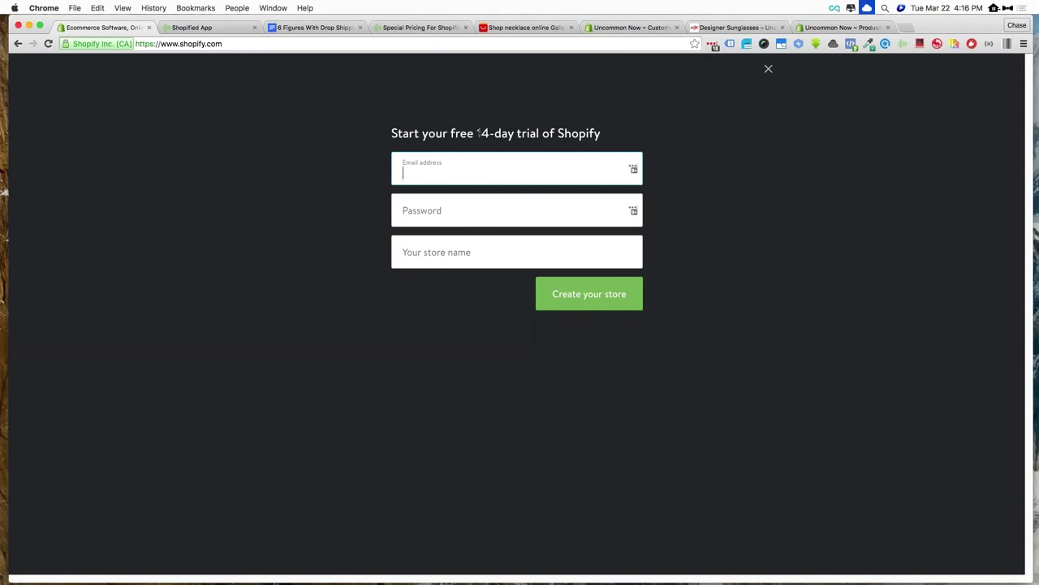
Enter the sign-up email address, correcting its domain.
drag(476, 133, 541, 133)
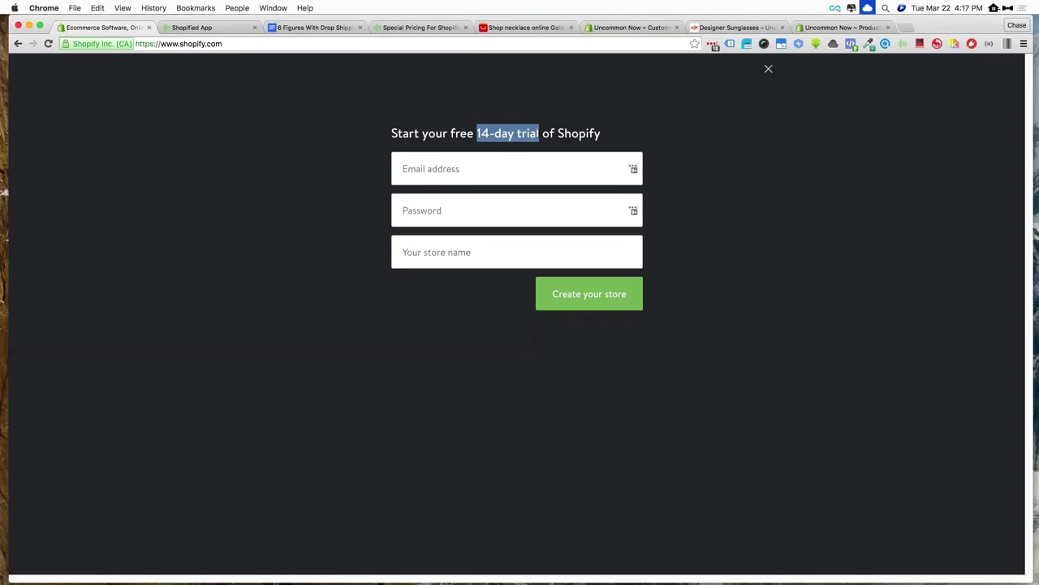
click(599, 134)
click(466, 169)
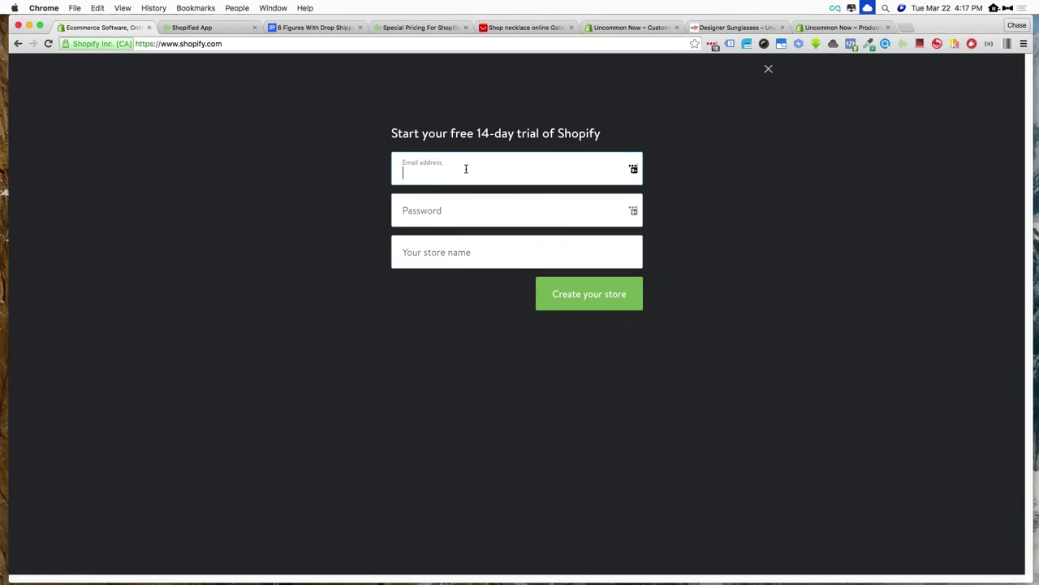
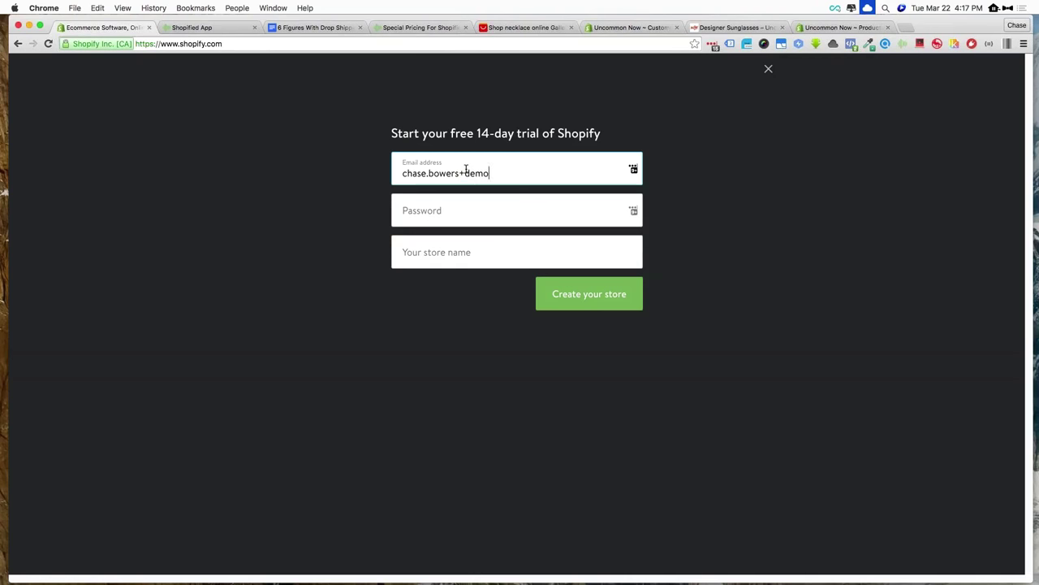
drag(549, 173, 499, 173)
text(gmail)
text(.com)
key(BackSpace)
text(om)
drag(459, 174, 481, 173)
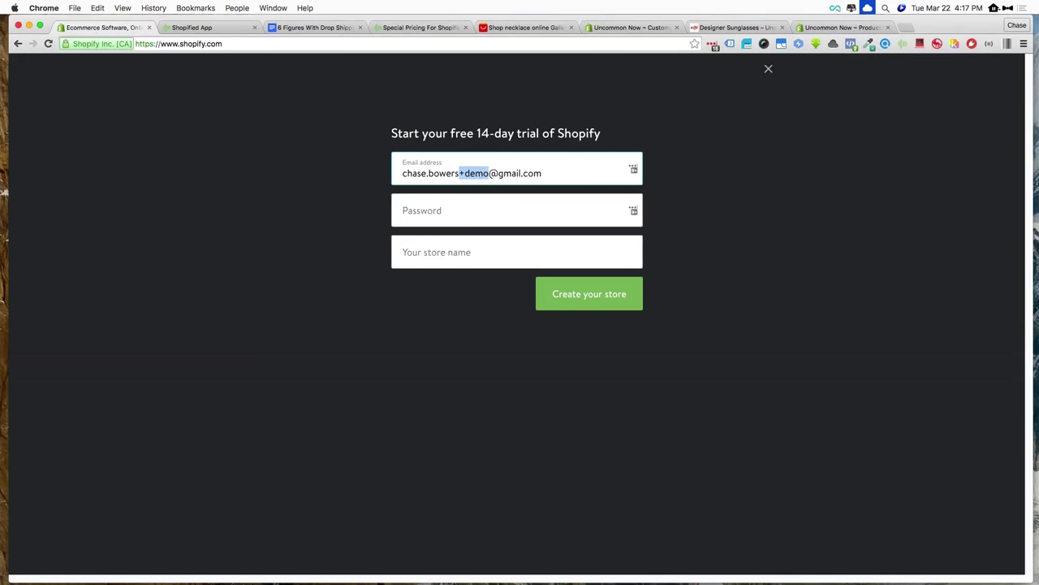
Enter the account password and store name 'Test Store Chase', then create the store.
click(440, 204)
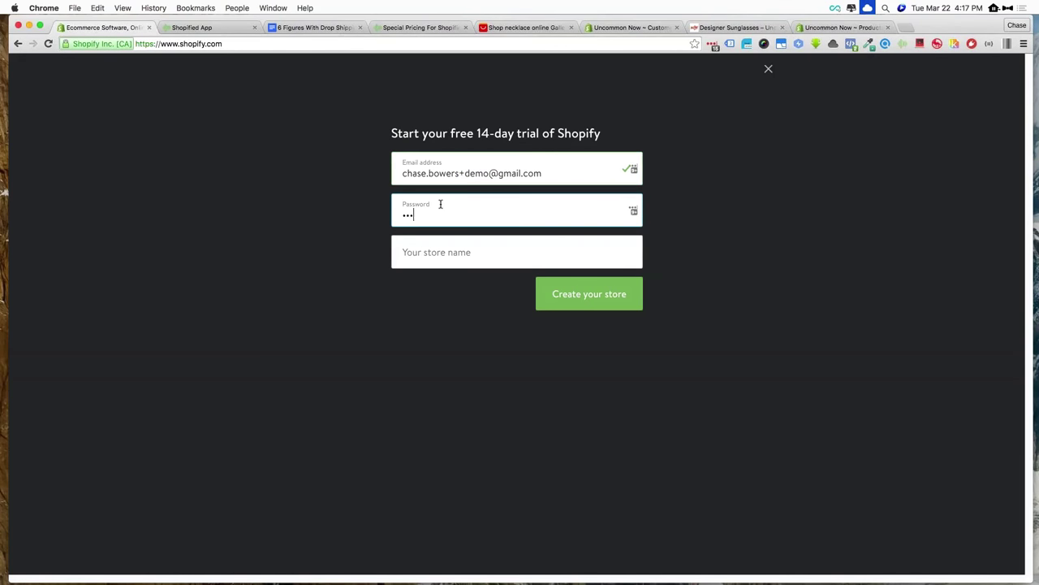
key(Tab)
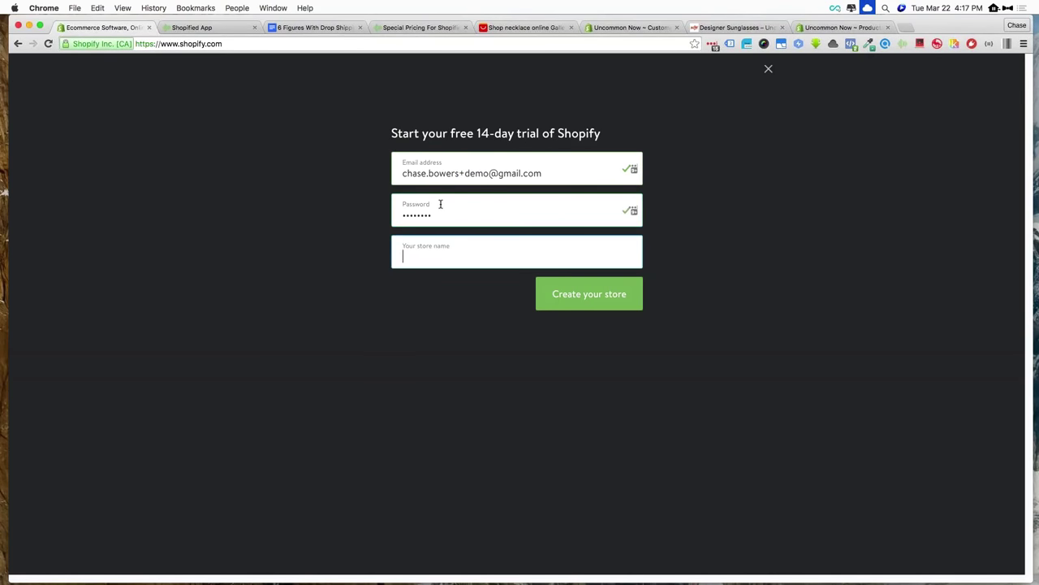
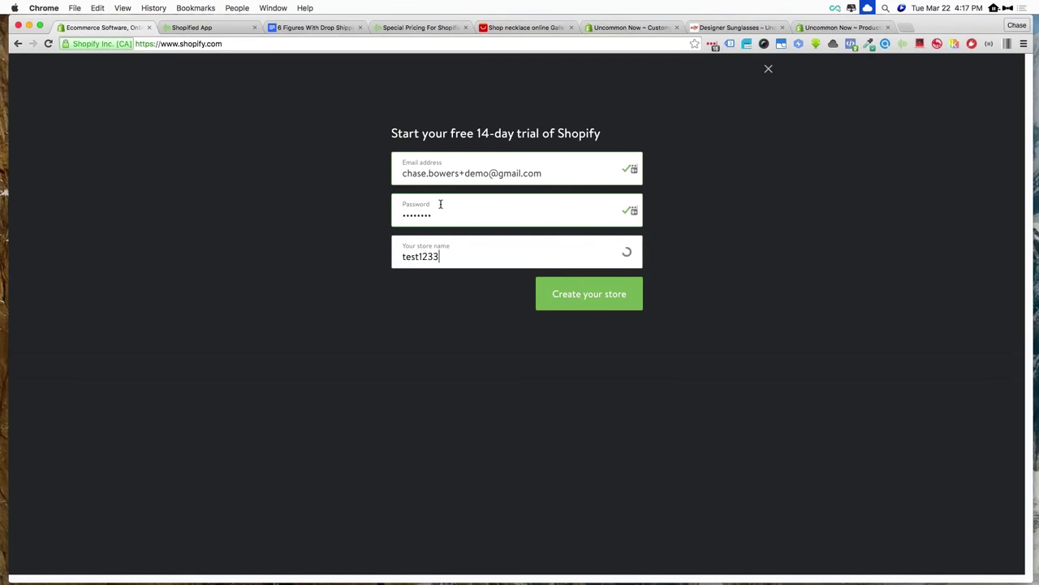
key(BackSpace)
key(BackSpace)
key(BackSpace)
key(BackSpace)
key(BackSpace)
key(BackSpace)
key(BackSpace)
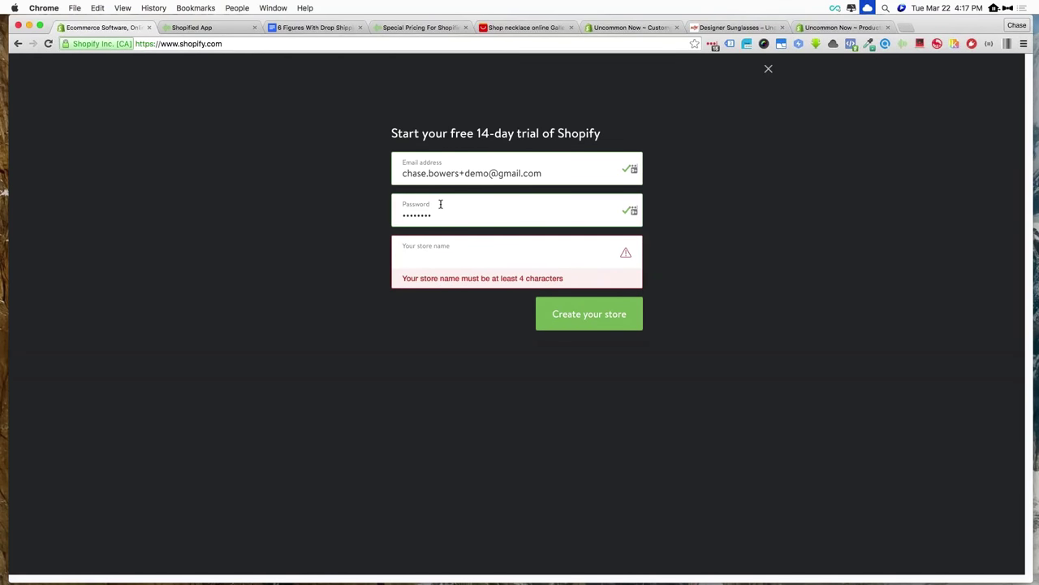
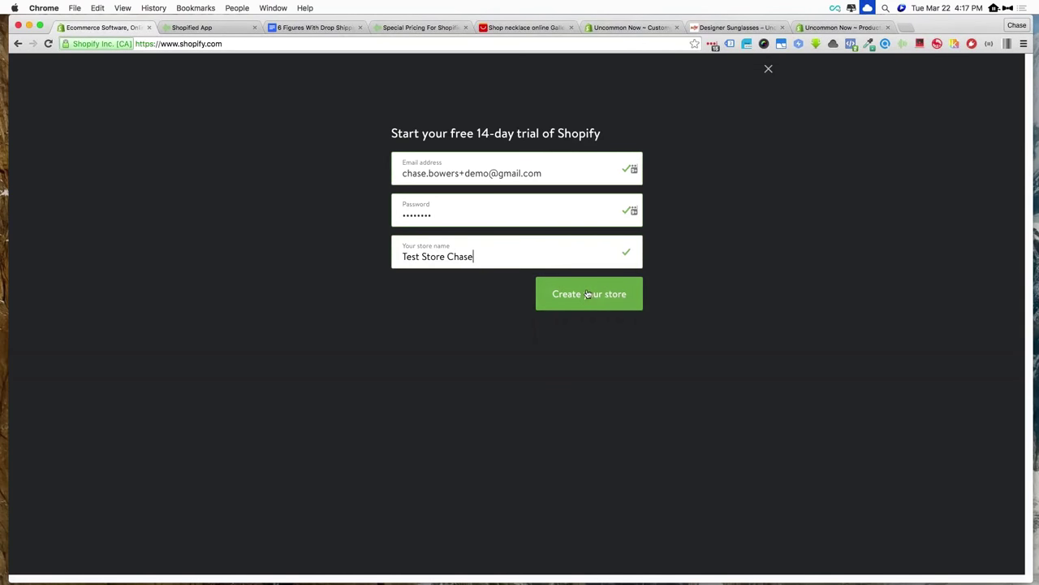
click(588, 294)
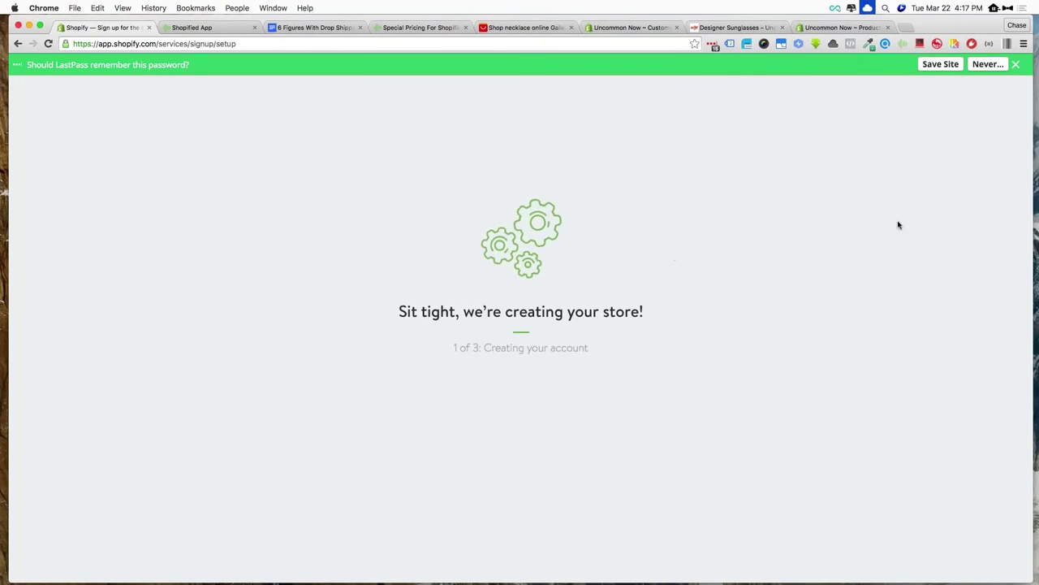
Dismiss the password prompt and enter the owner's full name and street address.
click(1015, 65)
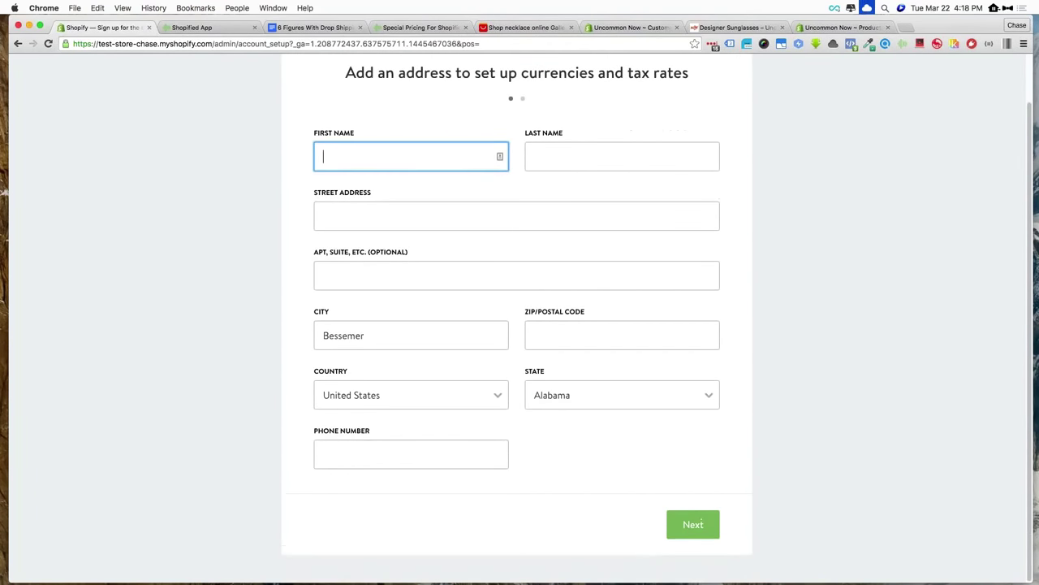
text(chesd)
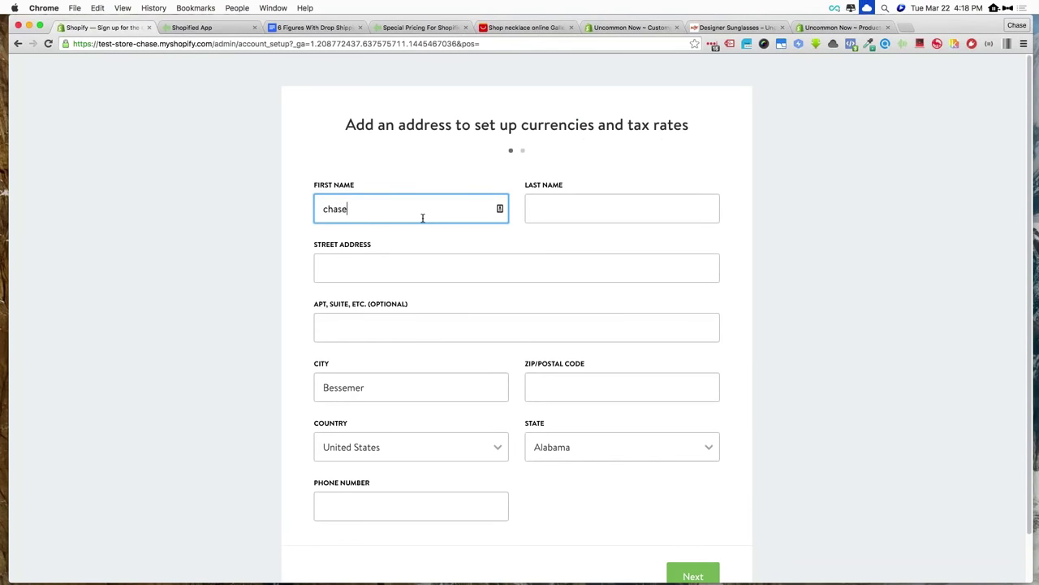
key(BackSpace)
key(BackSpace)
key(BackSpace)
key(BackSpace)
key(BackSpace)
text(Chas)
text(owers)
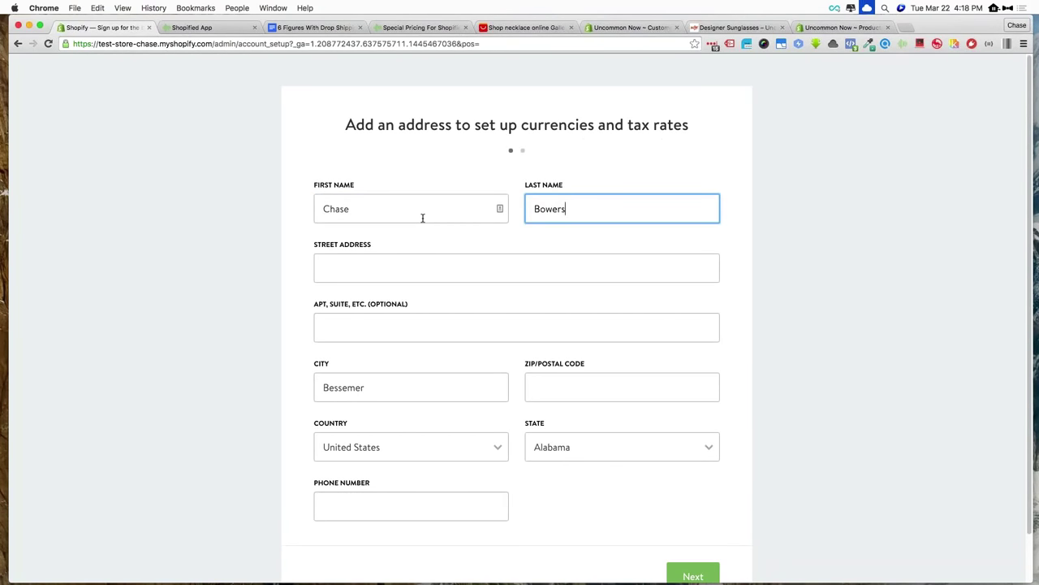
key(Tab)
text(777 )
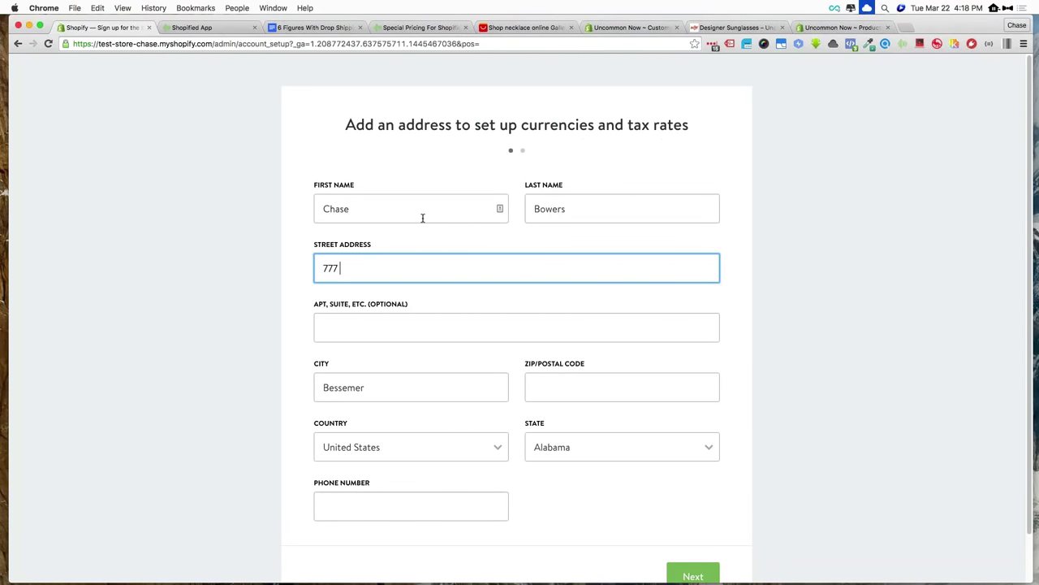
text(Test STreet)
Fill in the owner's city, postal code and phone number, then submit the address.
key(Tab)
key(Tab)
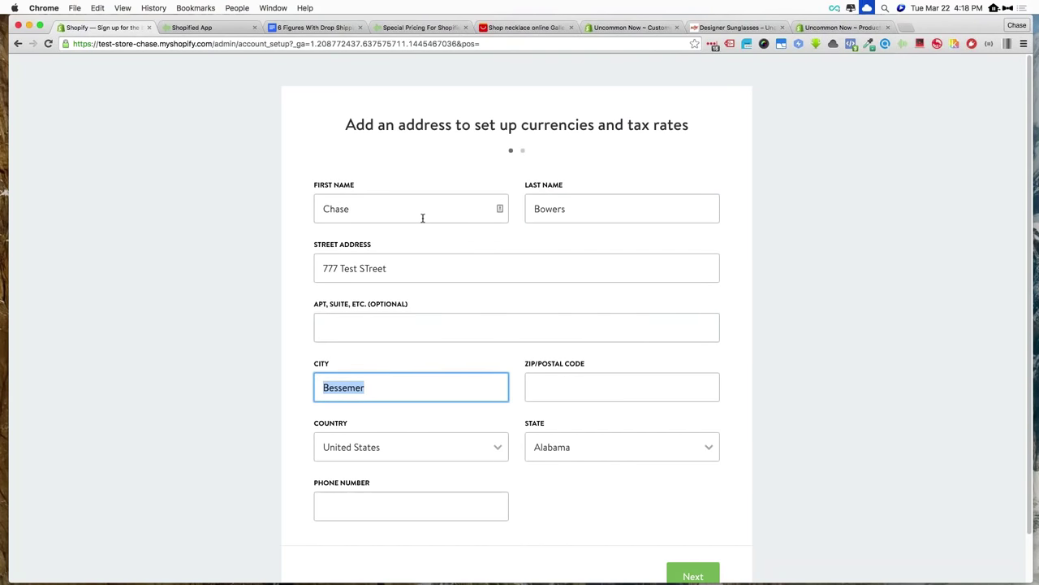
text(Birmingham)
key(Tab)
text(35)
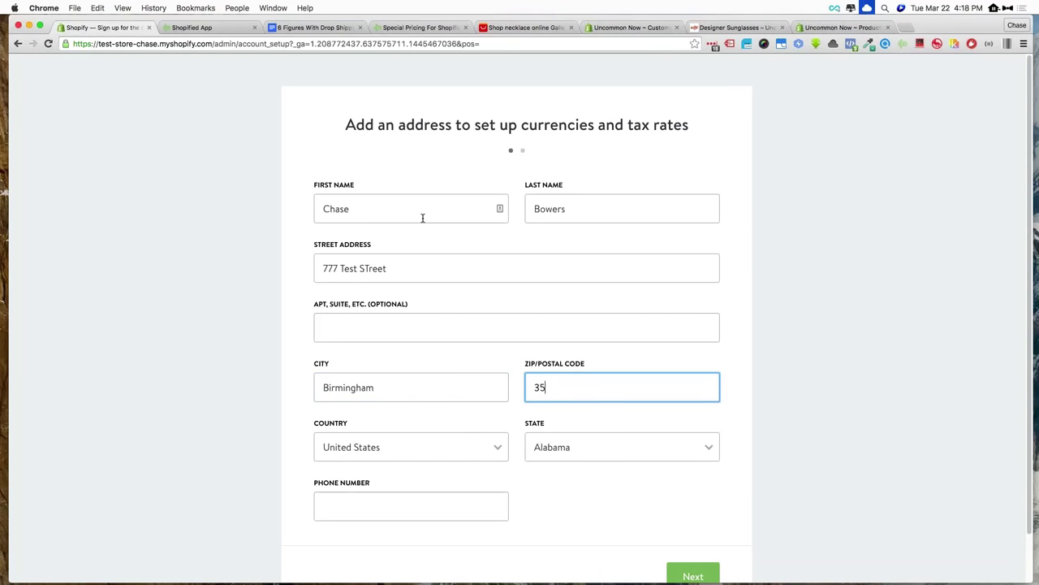
text(022)
key(Tab)
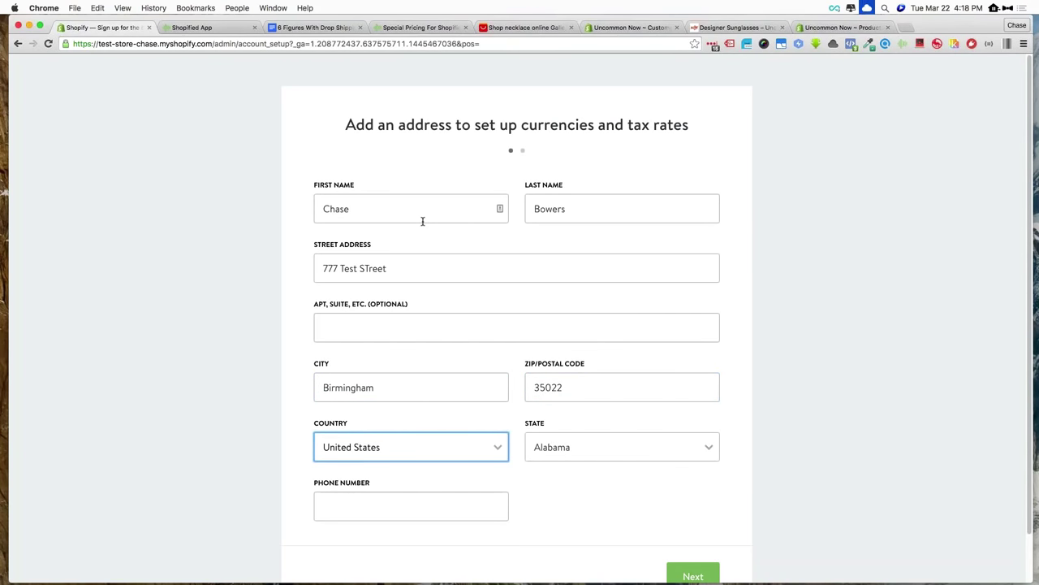
click(340, 508)
text(333)
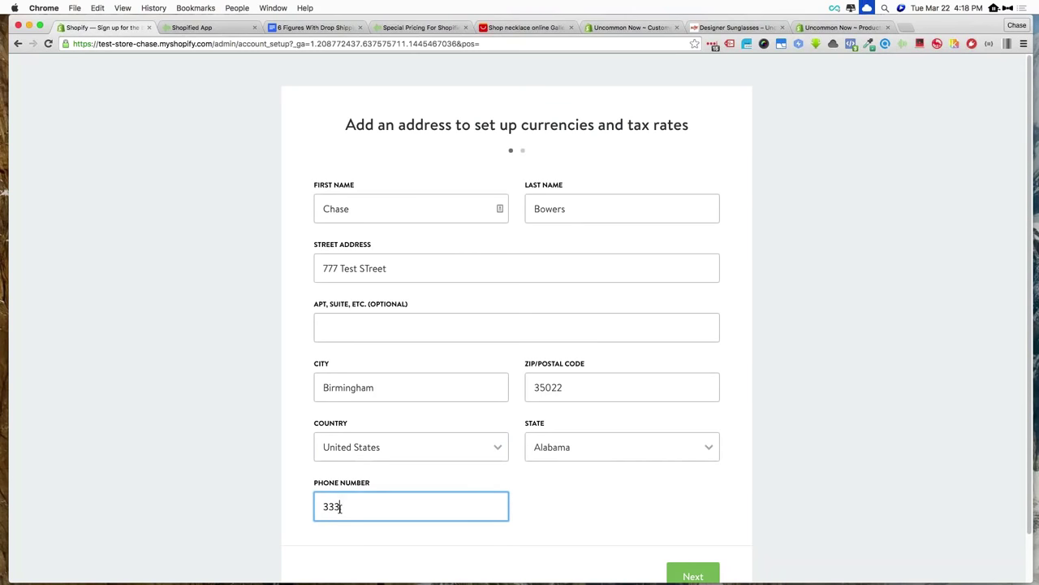
text(9998888)
scroll(598, 492, down, 2)
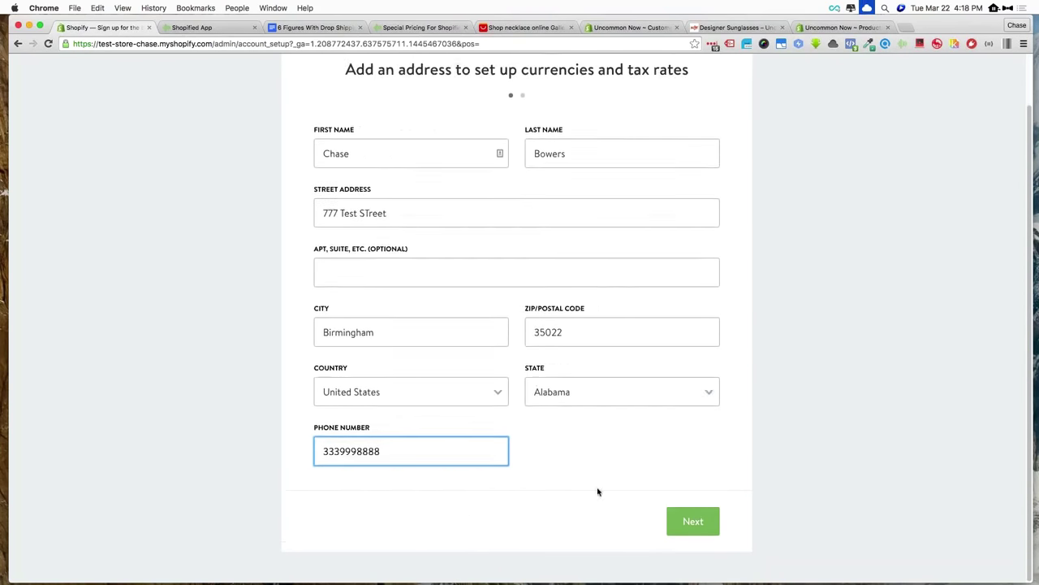
click(691, 524)
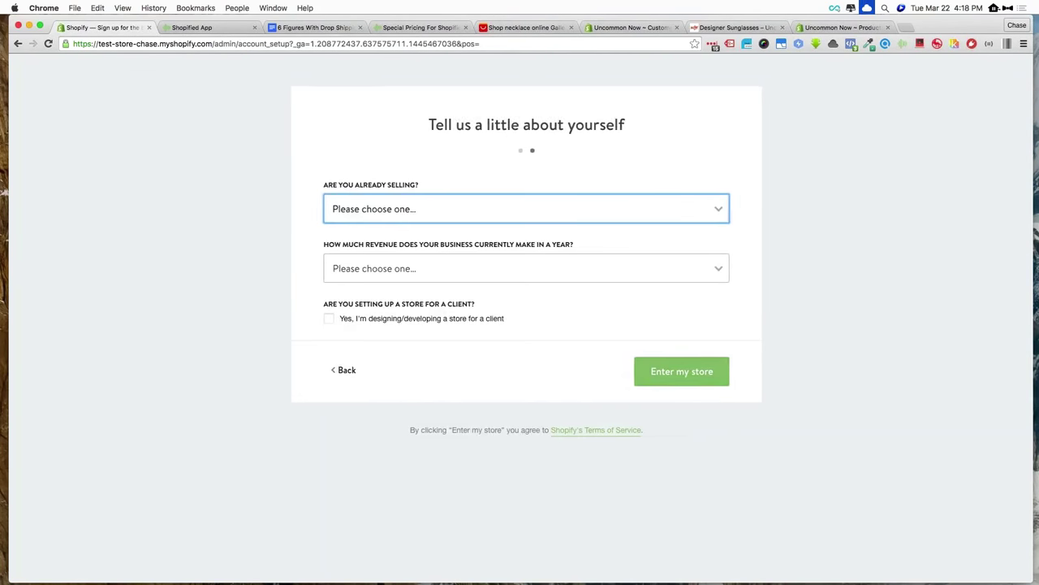
Answer 'I'm not selling products yet' with $0 yearly revenue and enter the store.
click(370, 212)
click(372, 222)
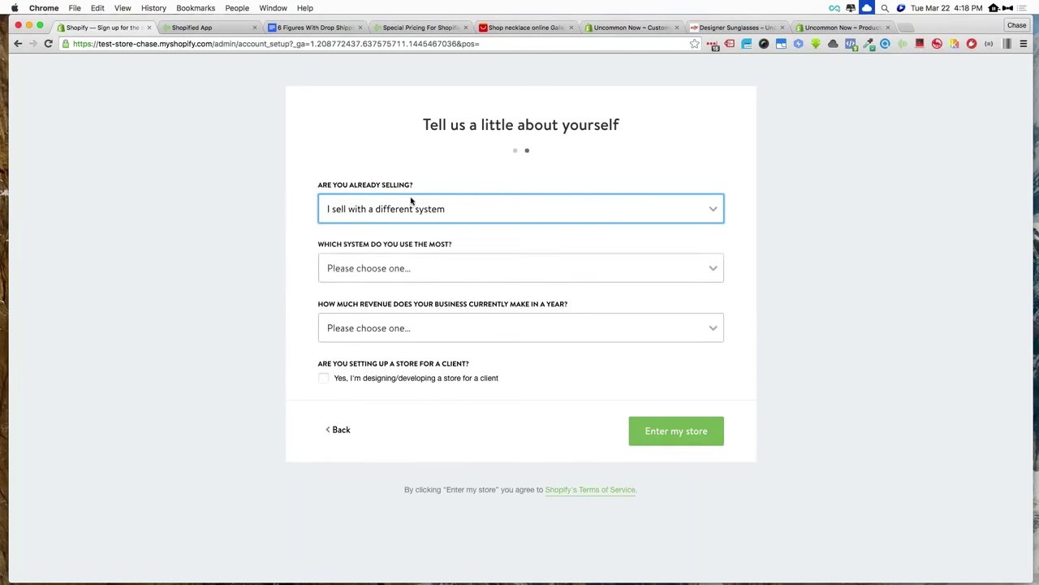
click(392, 213)
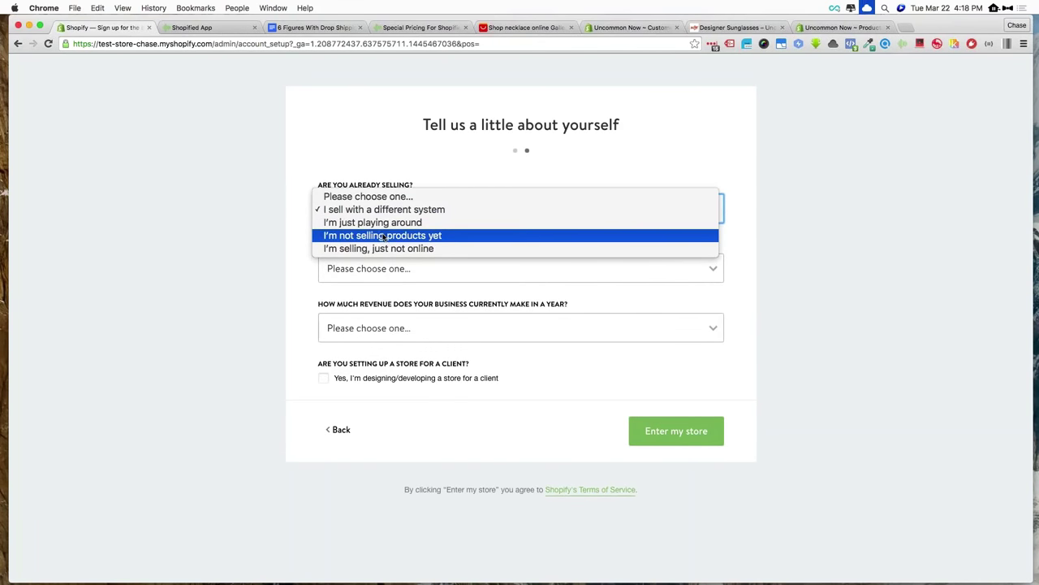
click(387, 235)
click(386, 271)
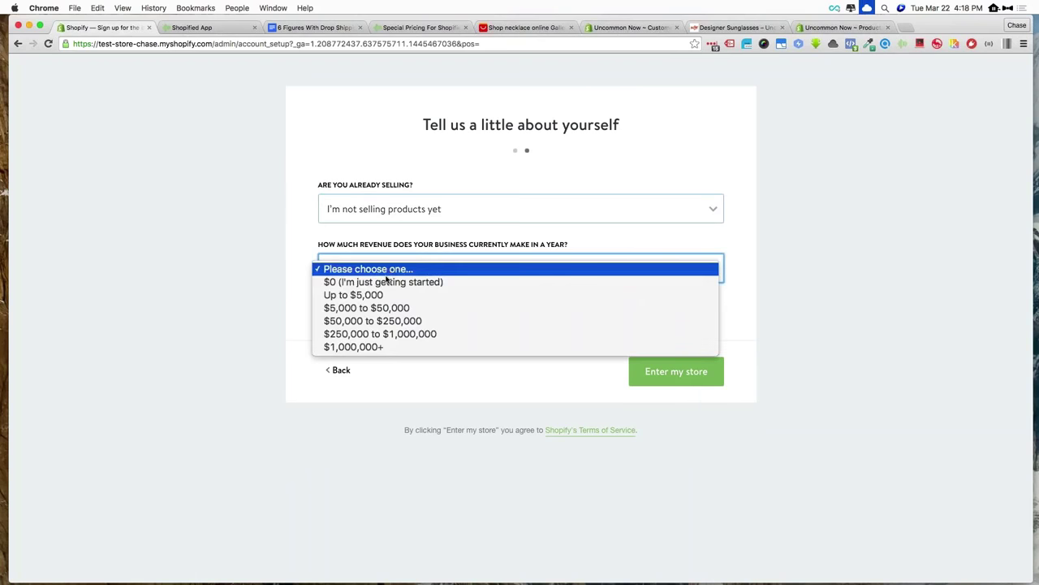
click(385, 282)
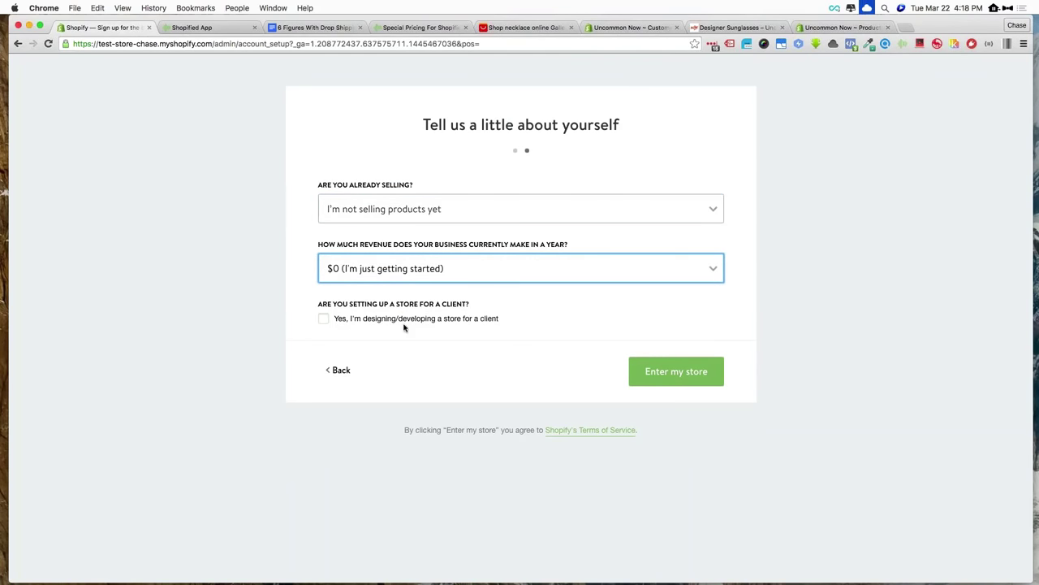
click(676, 372)
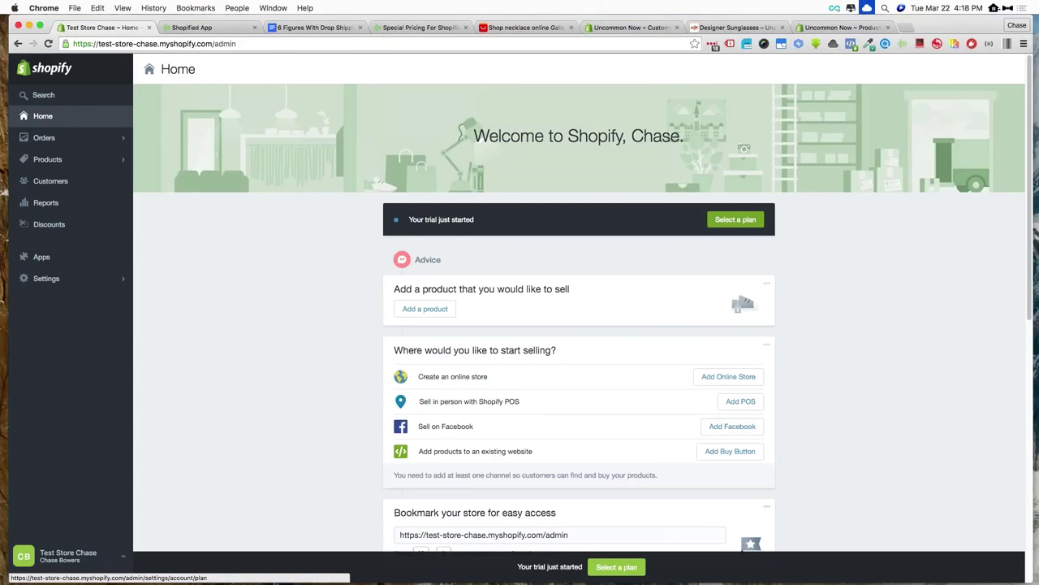
Go to the store's Private apps page under Apps.
scroll(355, 246, down, 2)
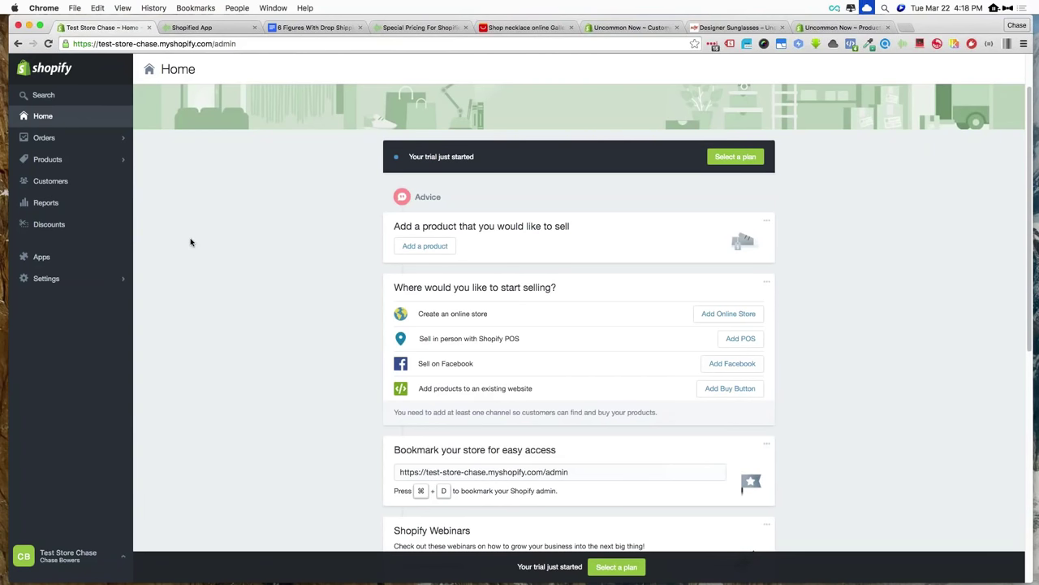
click(98, 283)
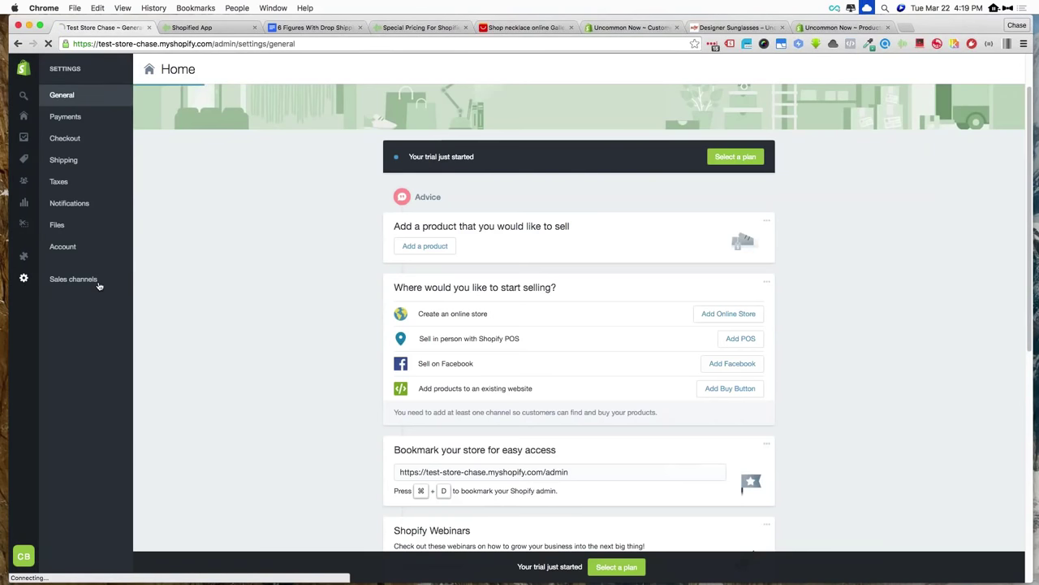
click(37, 258)
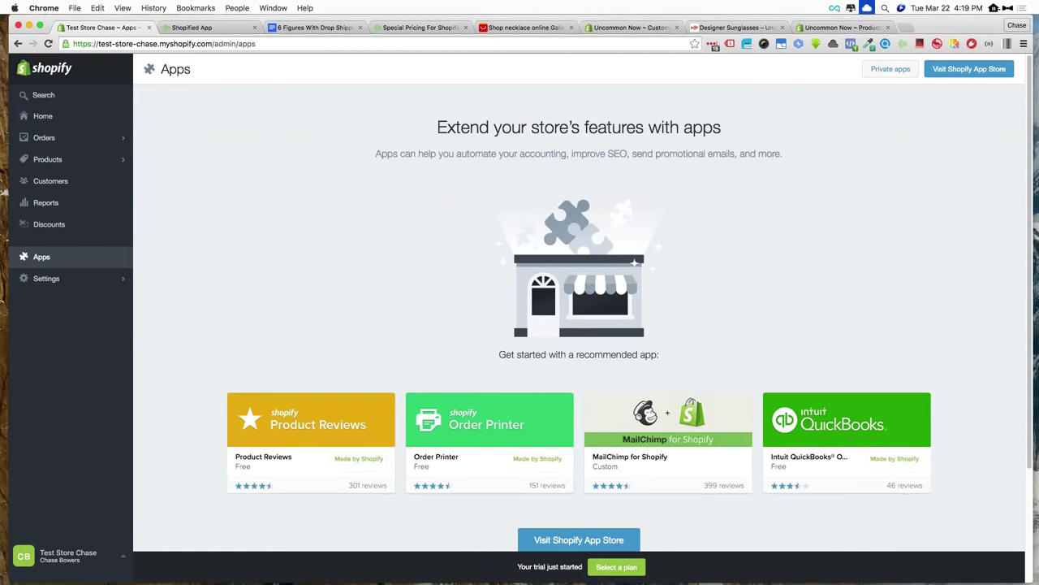
click(889, 71)
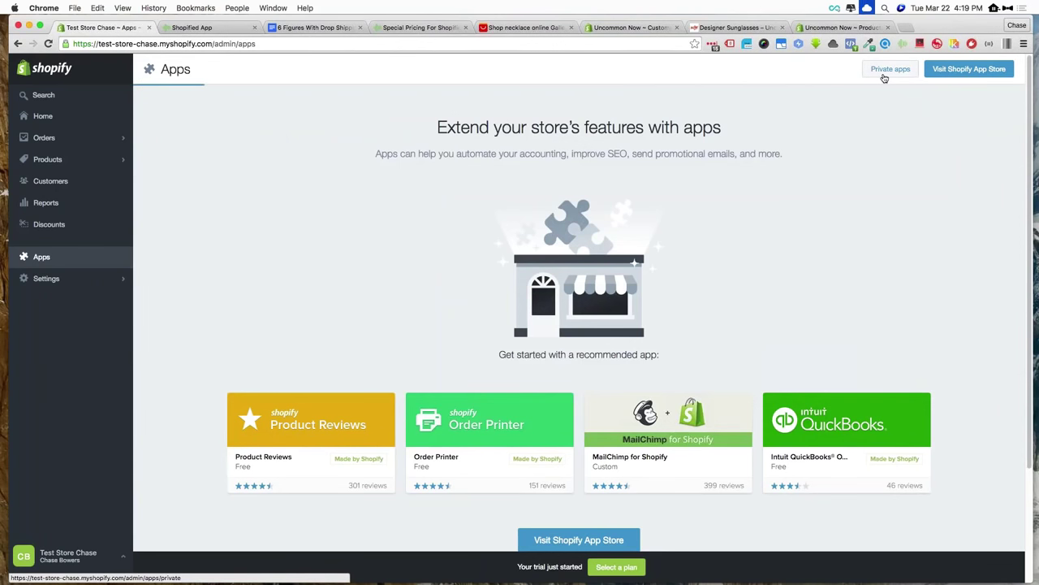
Create the private app 'Shopified App' and copy its Example URL.
click(583, 240)
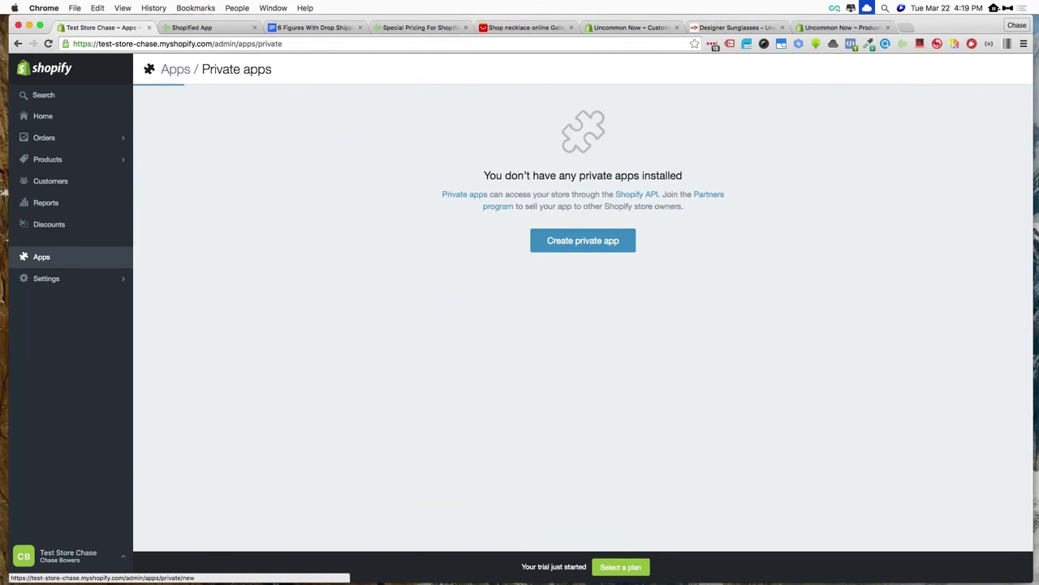
text(S)
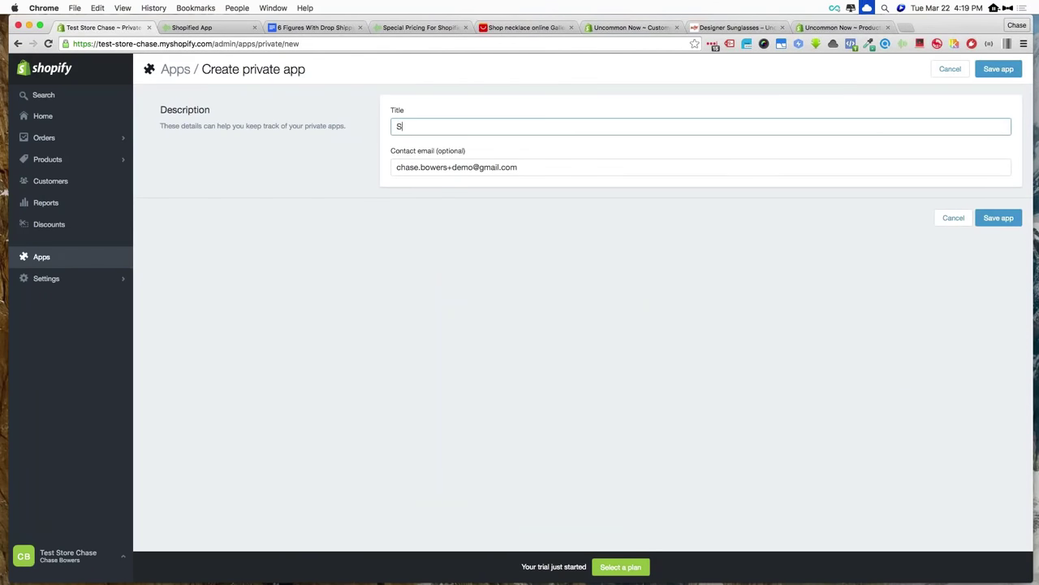
text(hopified App)
click(997, 217)
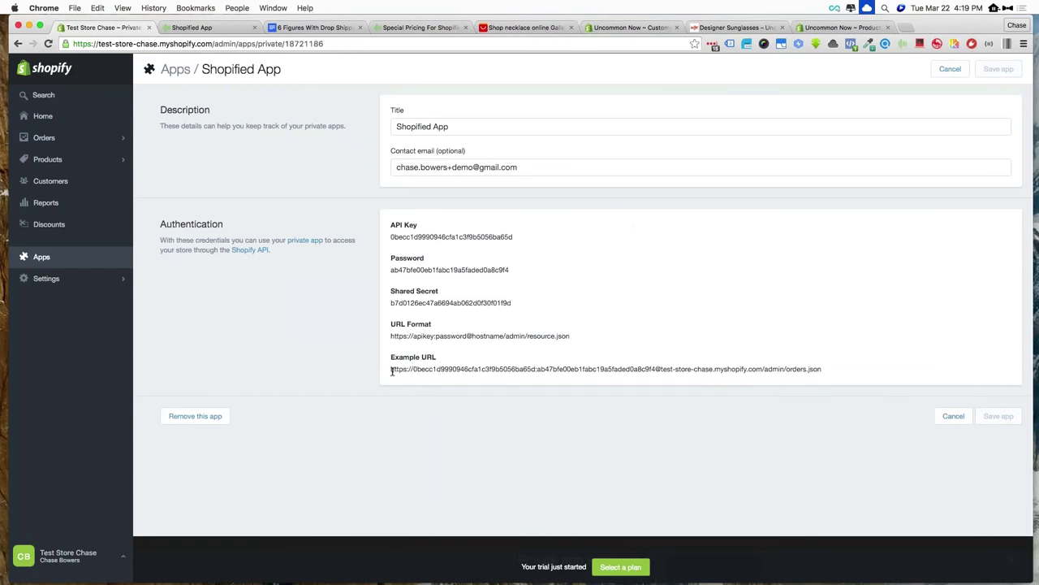
drag(391, 368, 697, 391)
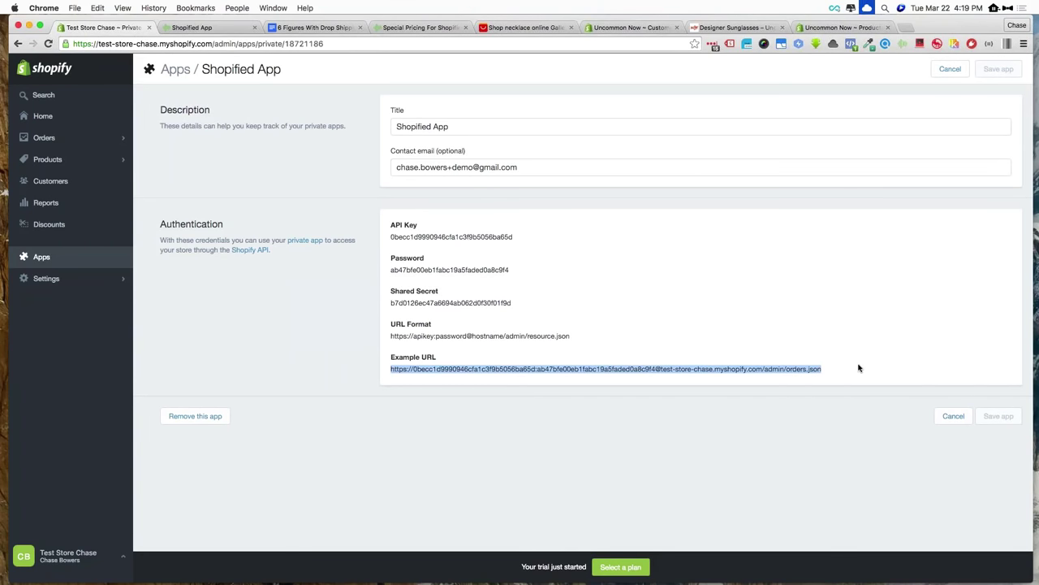
key(super+c)
Add 'Chase Test Store' in Shopified App with the copied Example URL as its API URL.
click(228, 30)
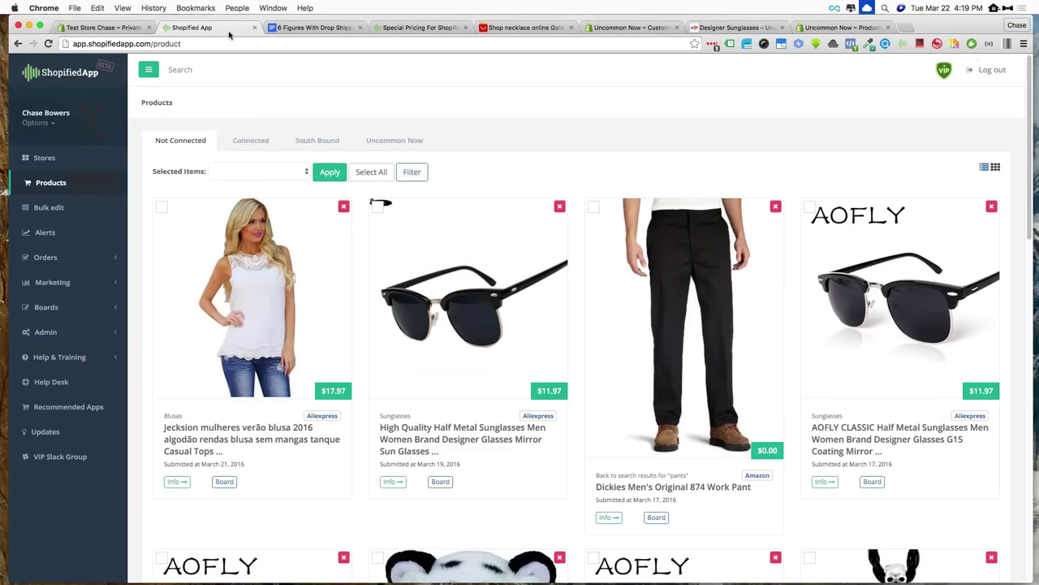
click(45, 157)
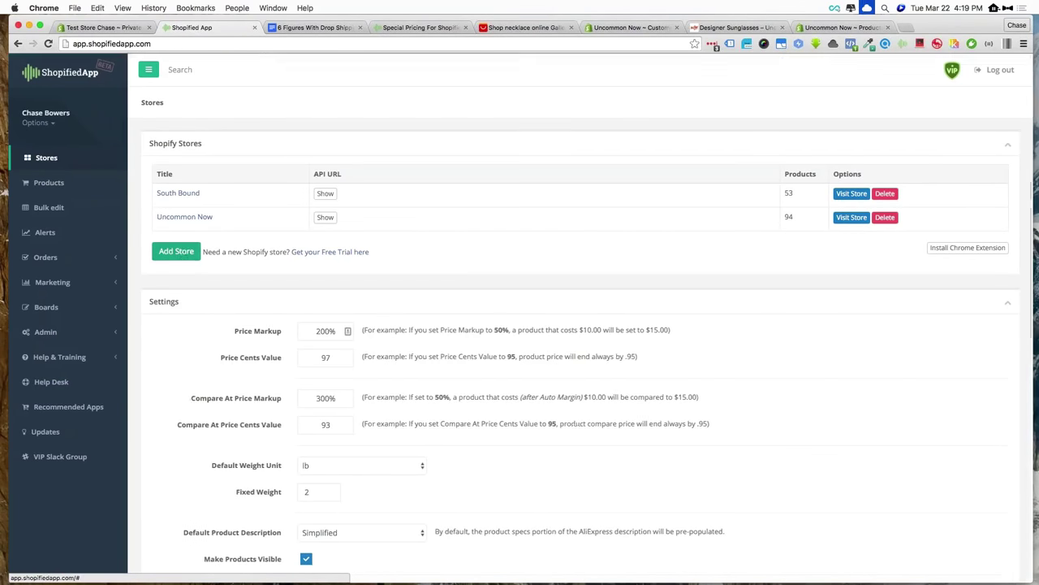
click(177, 251)
click(390, 120)
text(Cha)
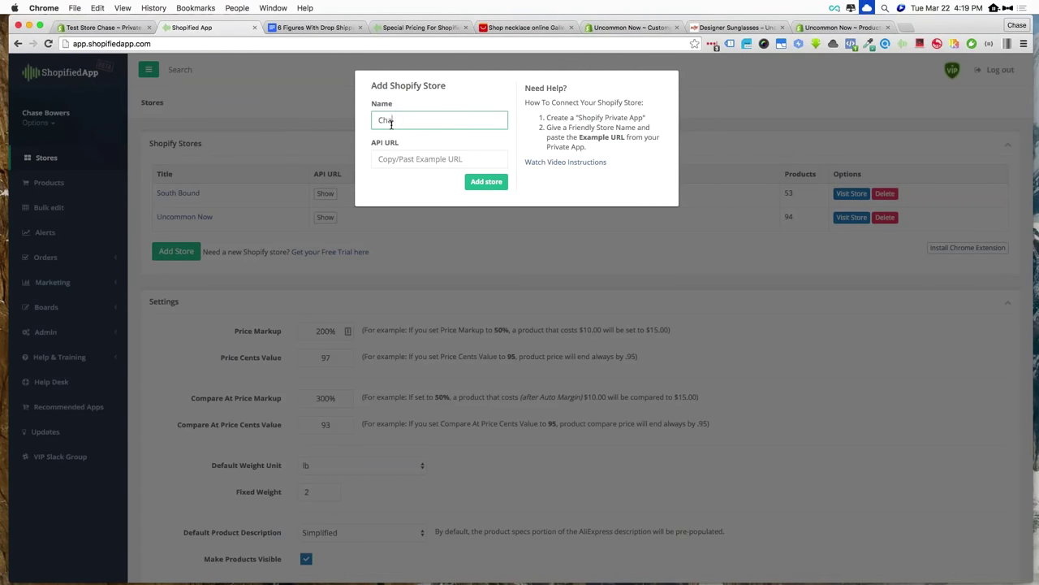
text(se Test Store)
key(Tab)
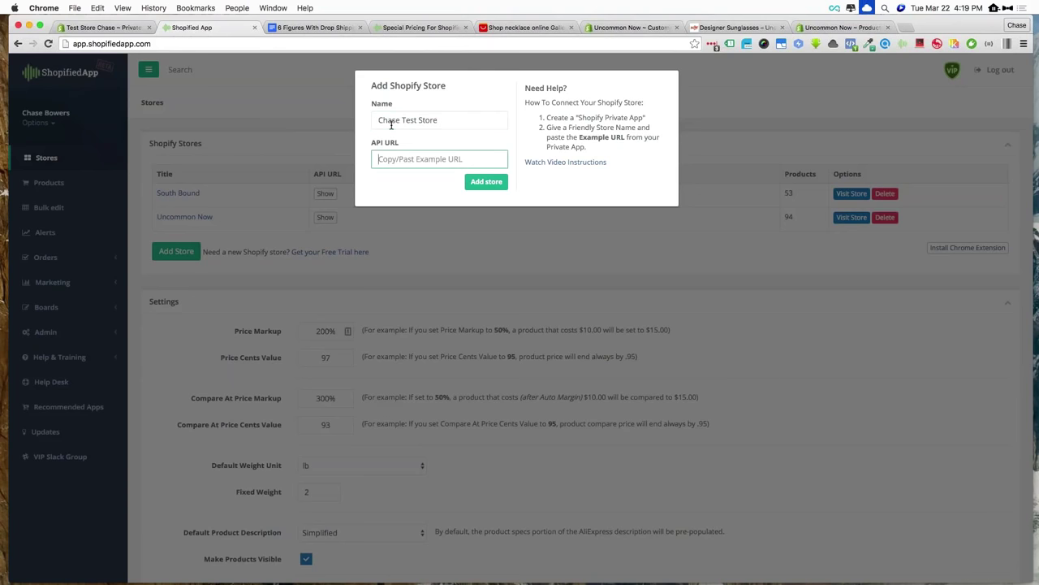
key(super+v)
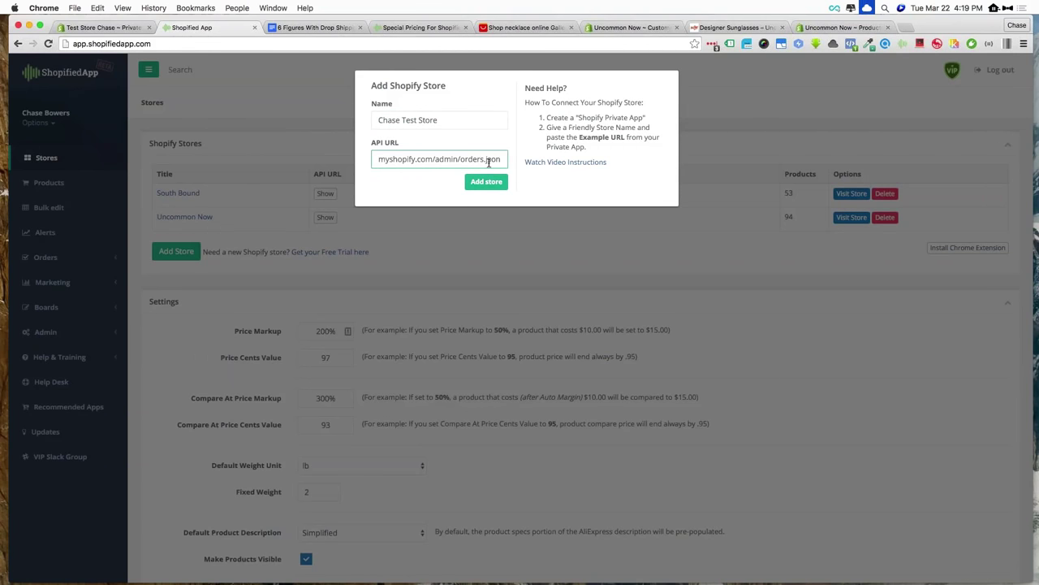
key(Return)
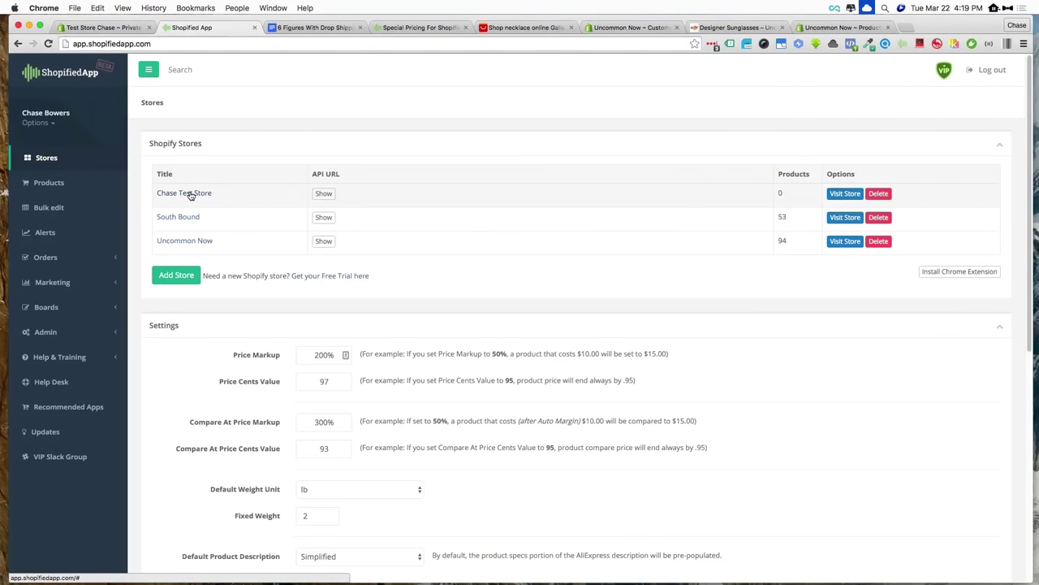
click(101, 27)
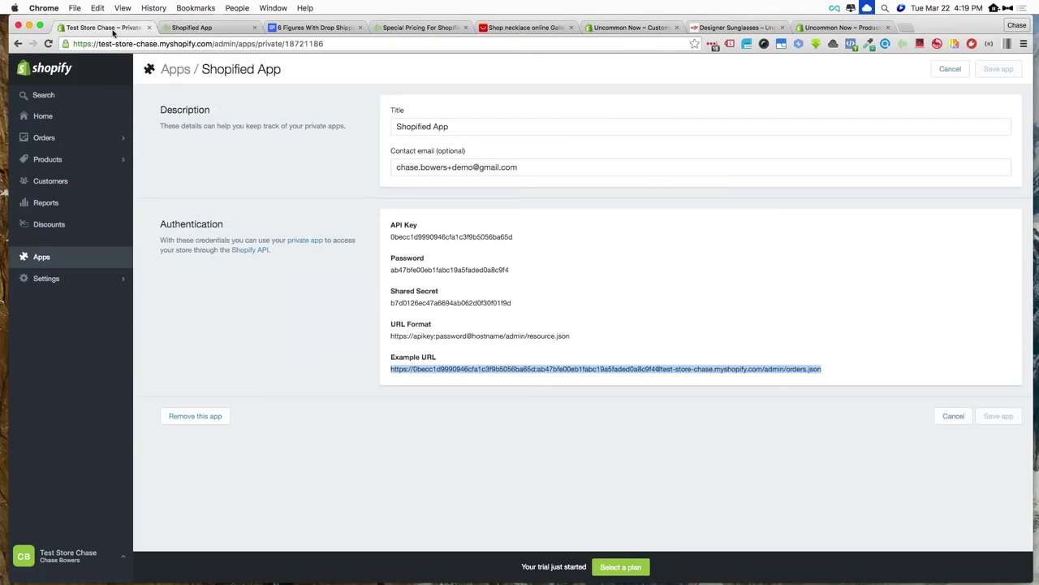
Move through the admin sidebar from Settings back to Home and choose Add Online Store.
click(317, 169)
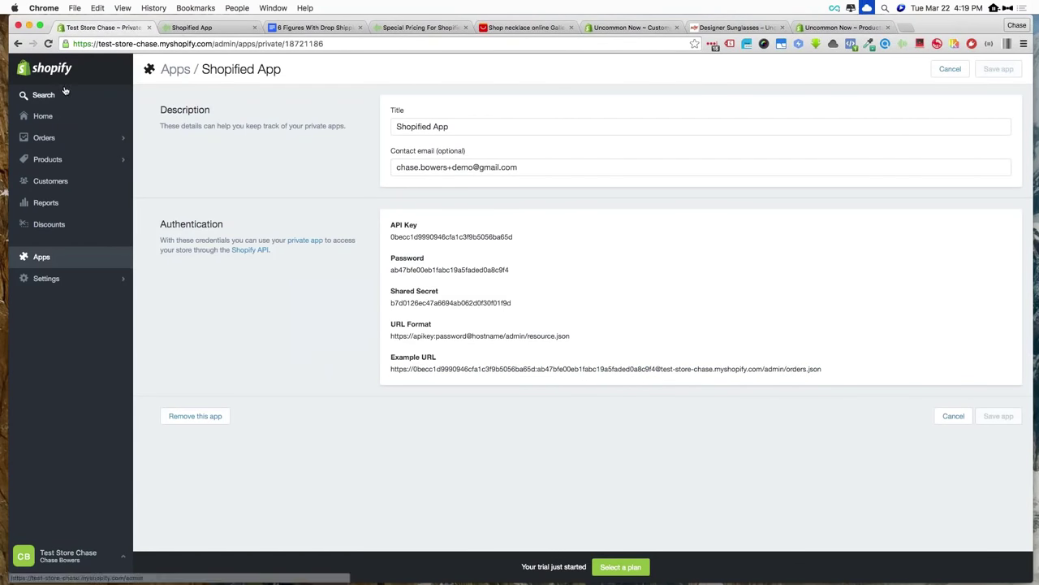
click(40, 115)
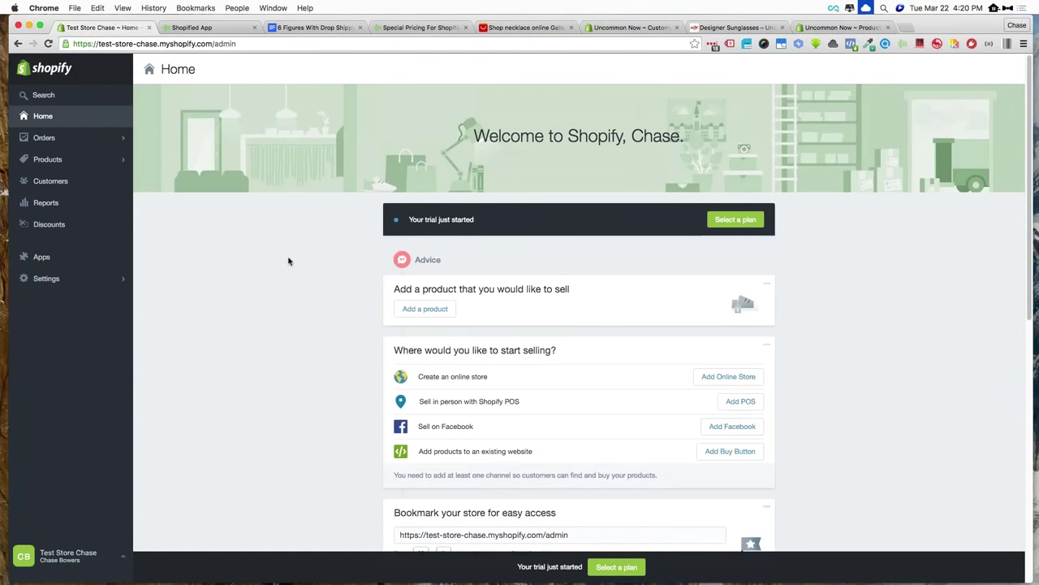
click(49, 279)
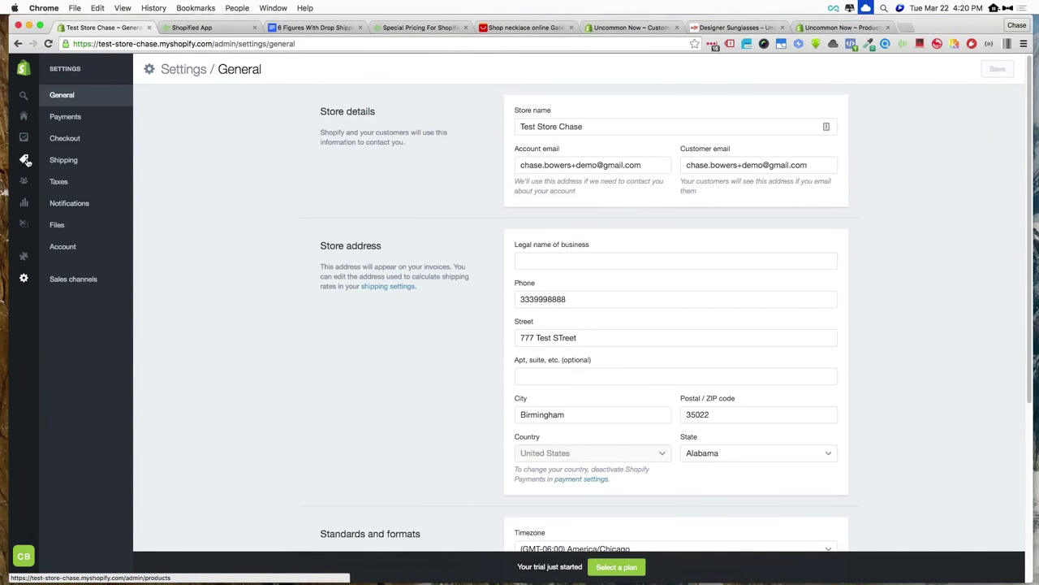
mouse_move(19, 185)
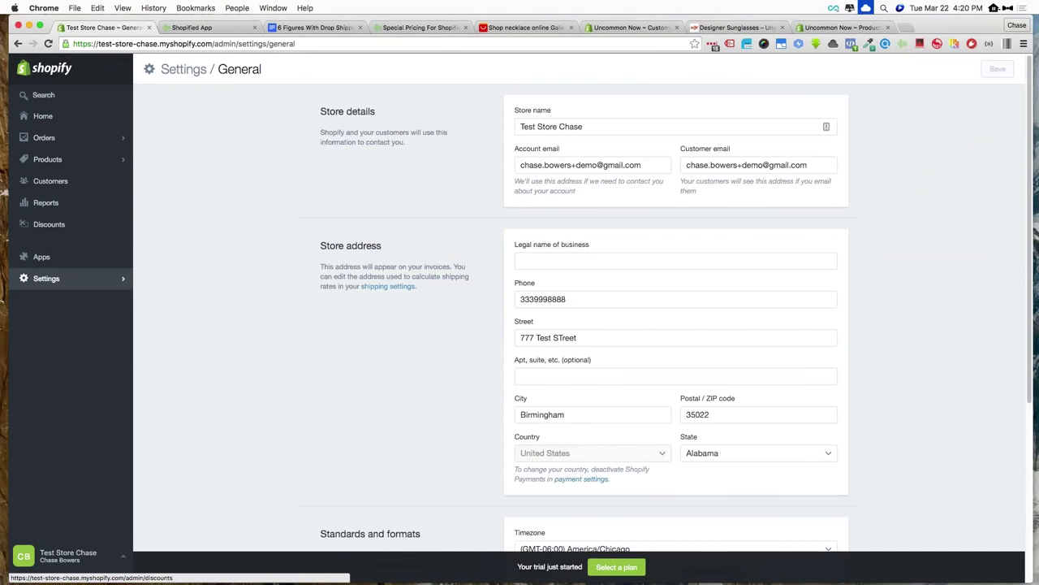
click(63, 280)
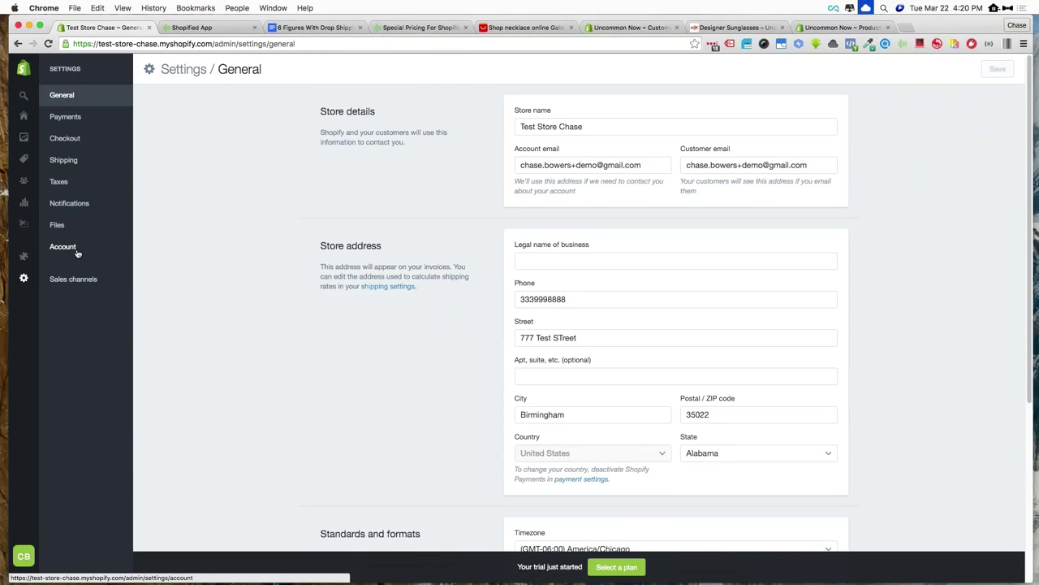
click(26, 115)
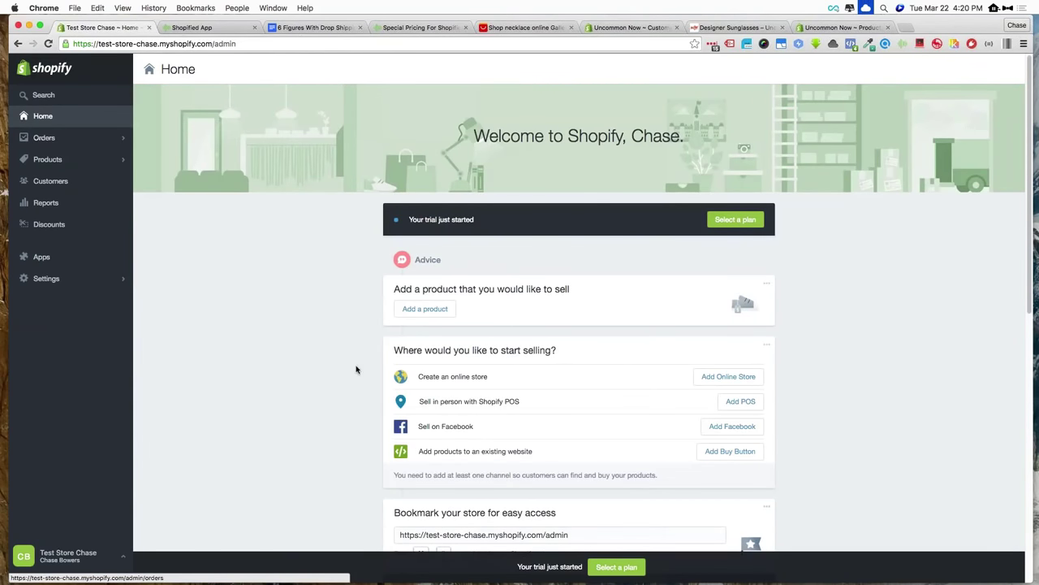
click(727, 376)
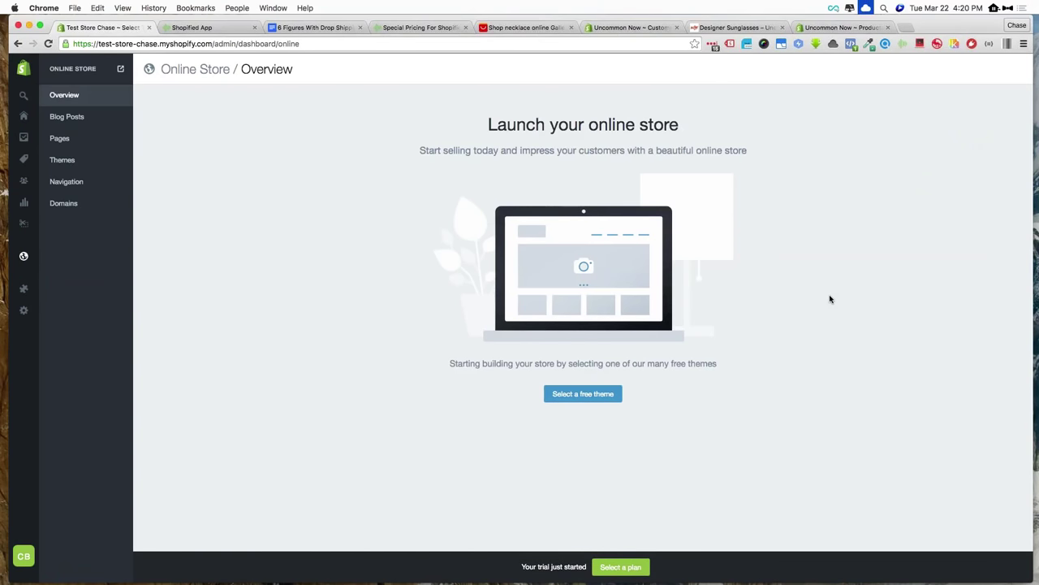
triple_click(507, 150)
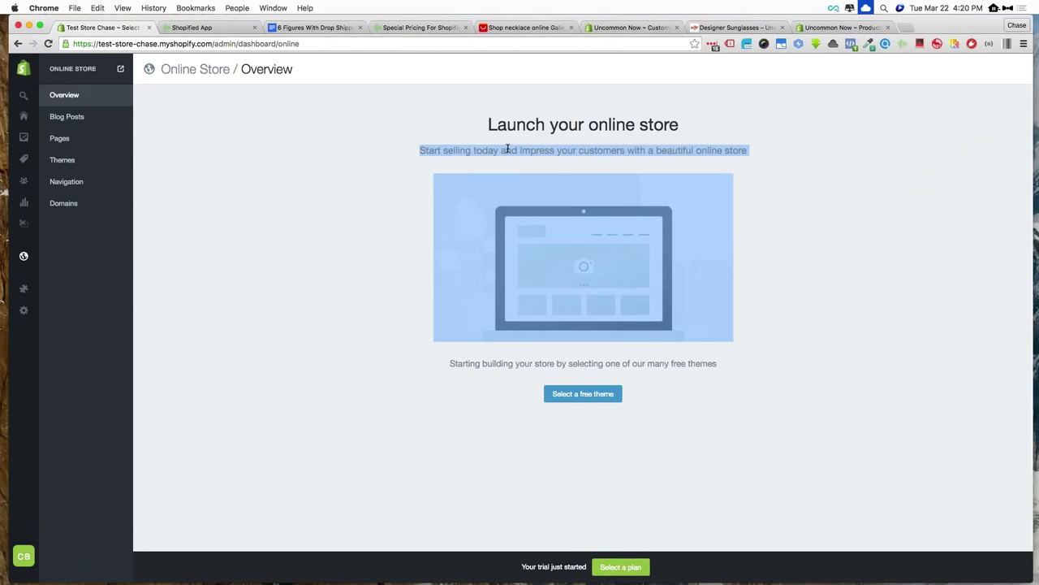
click(783, 156)
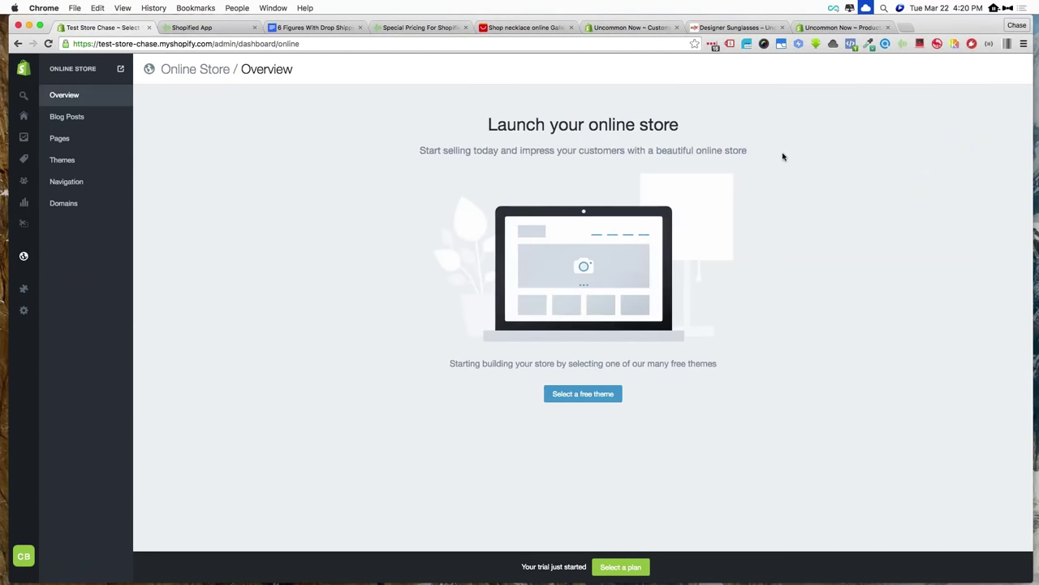
click(866, 8)
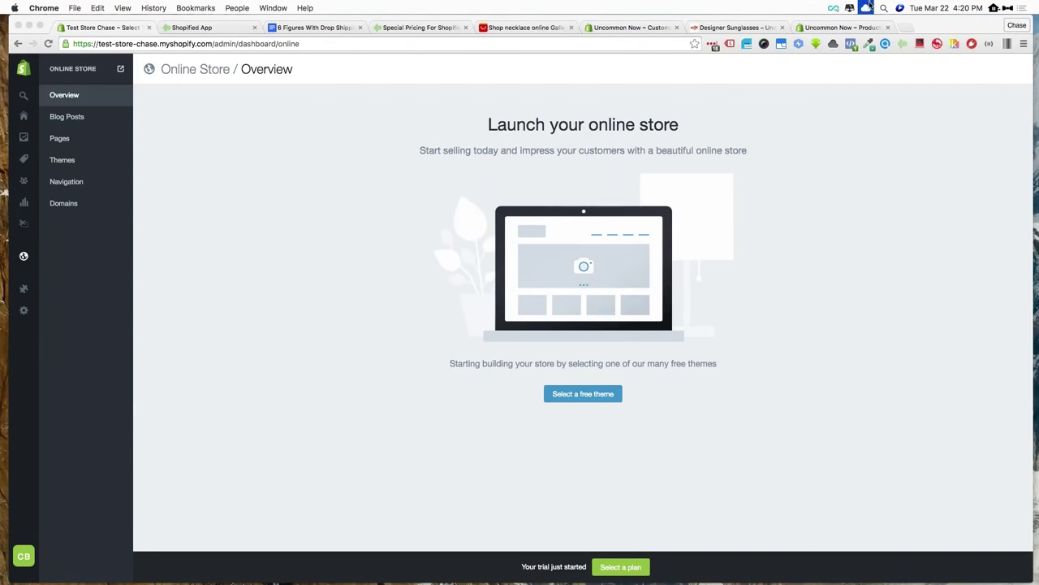
click(962, 23)
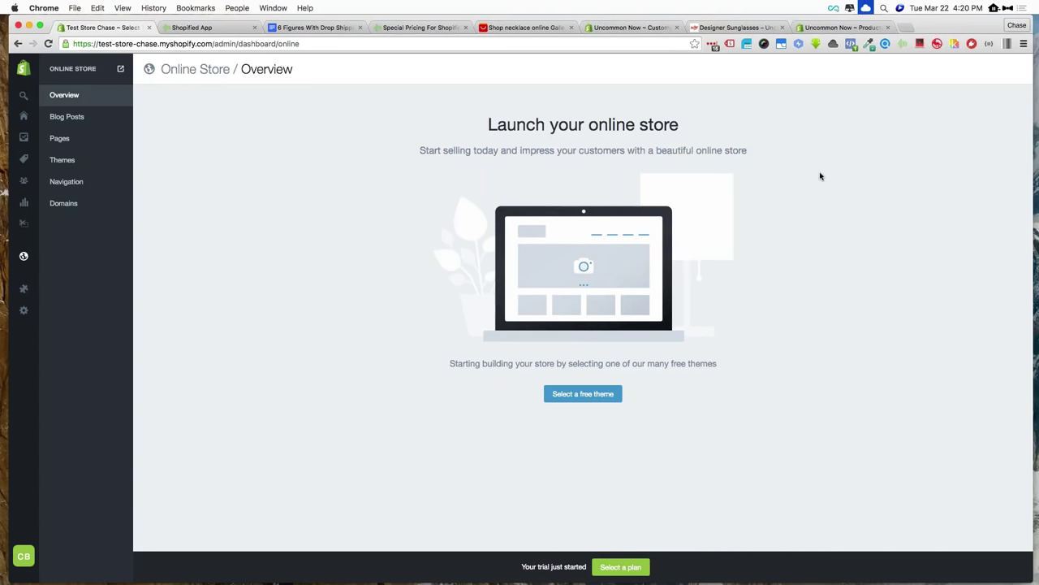
mouse_move(23, 382)
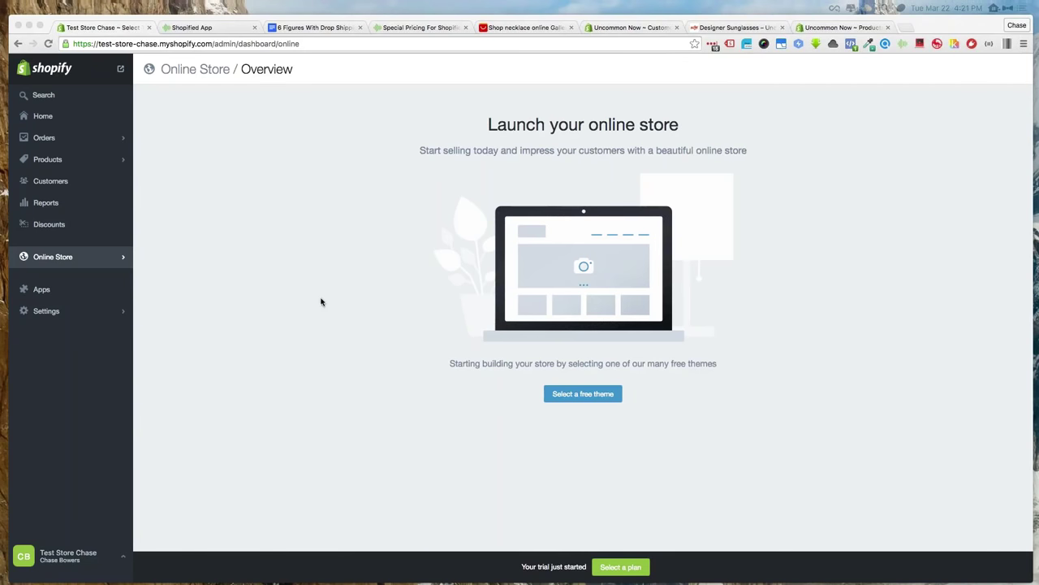
Browse the Free Themes gallery and open the Pop theme's details.
click(573, 395)
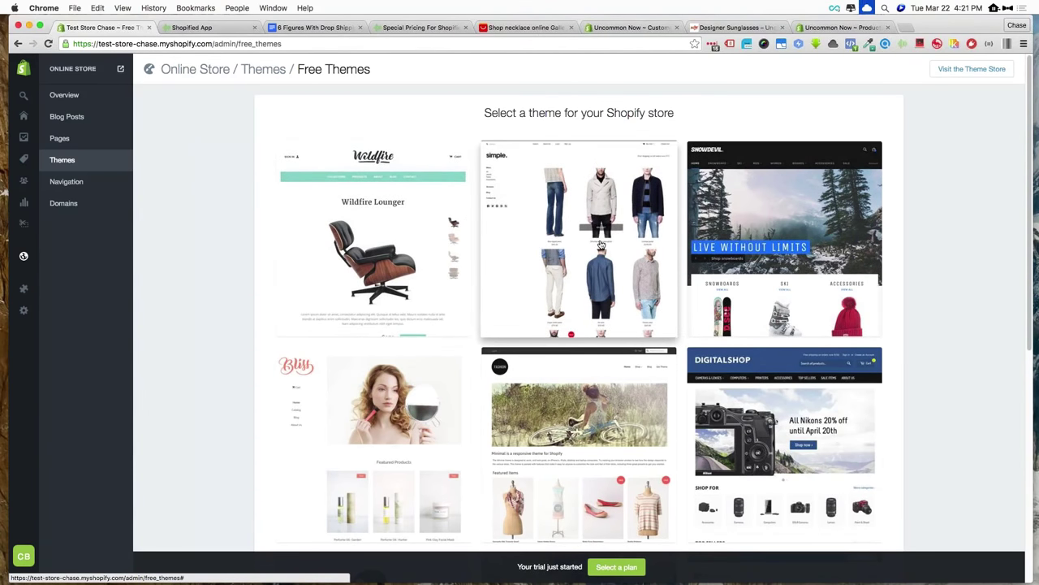
scroll(412, 401, down, 5)
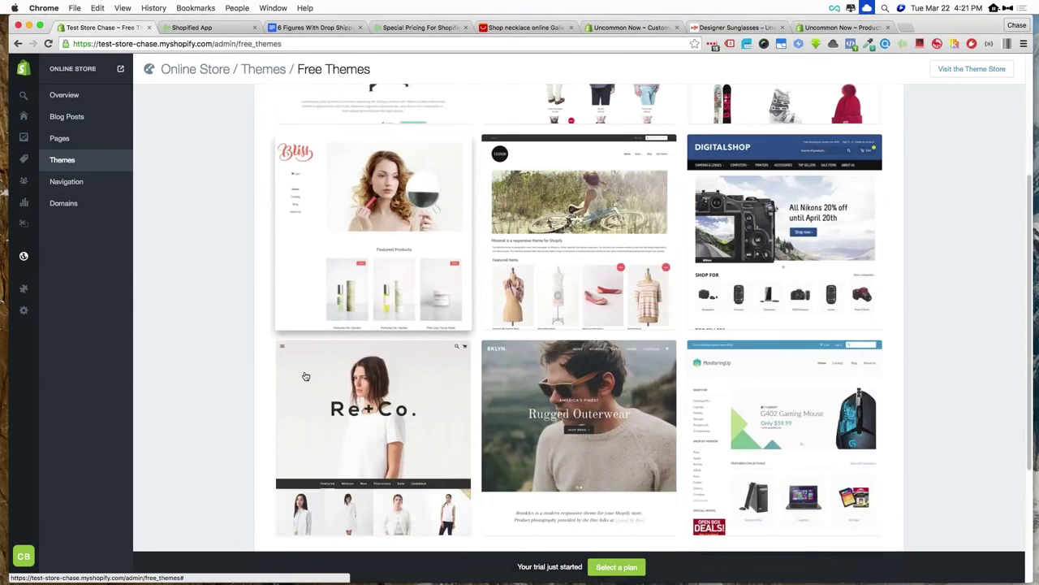
scroll(301, 371, up, 5)
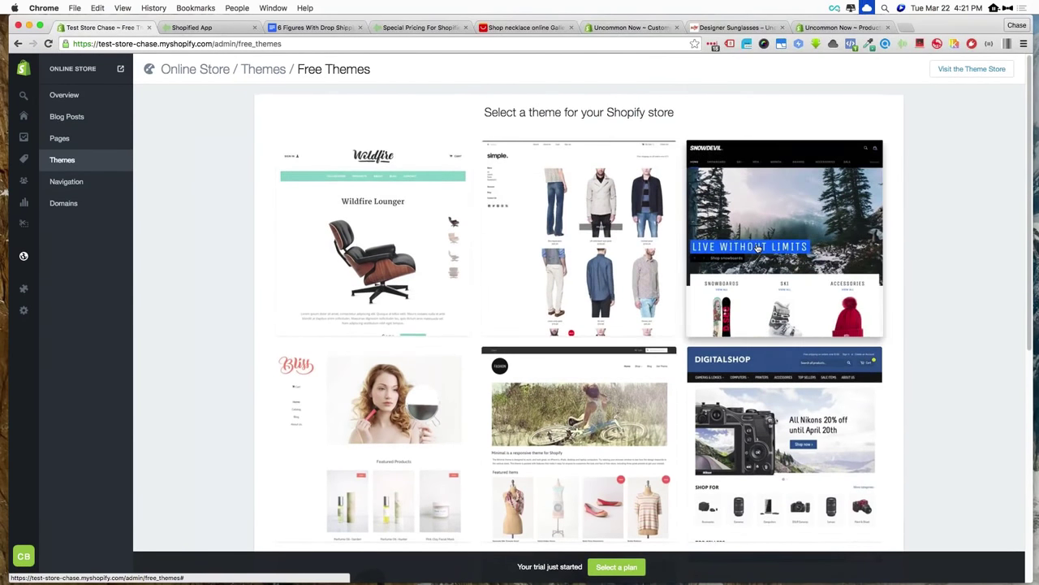
scroll(756, 248, down, 4)
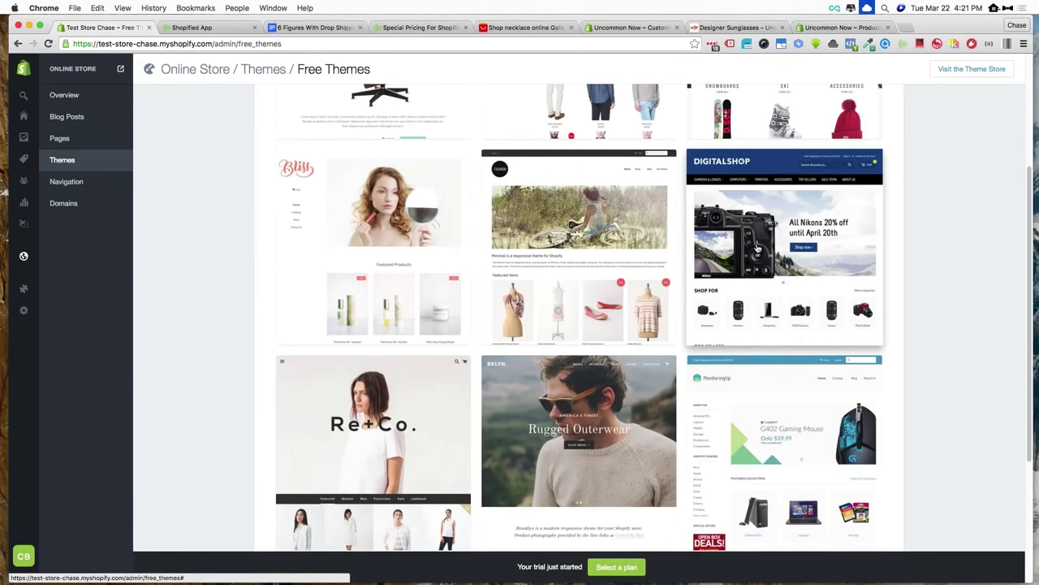
scroll(757, 248, up, 4)
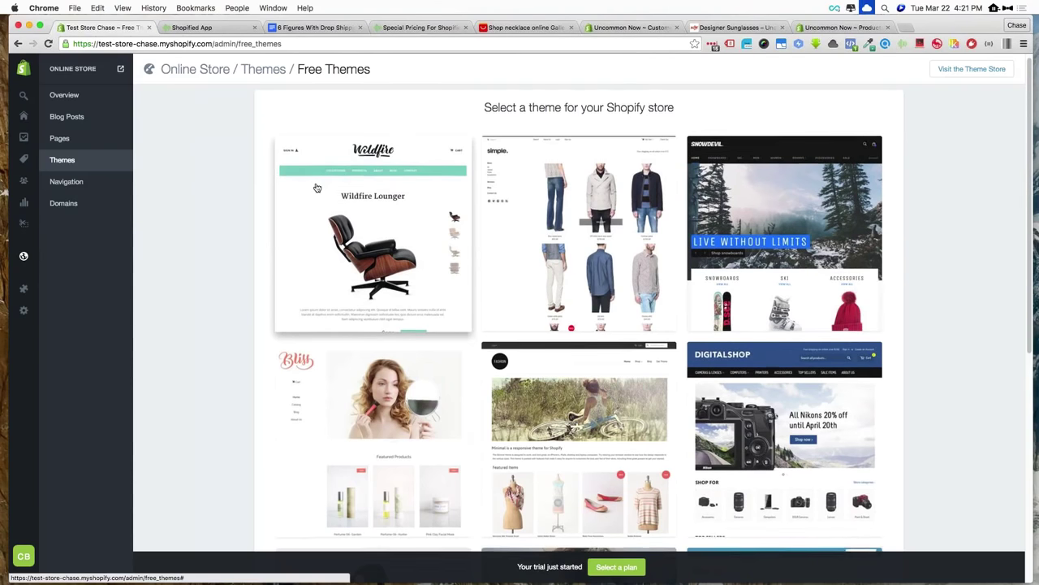
scroll(317, 187, down, 3)
scroll(317, 188, down, 6)
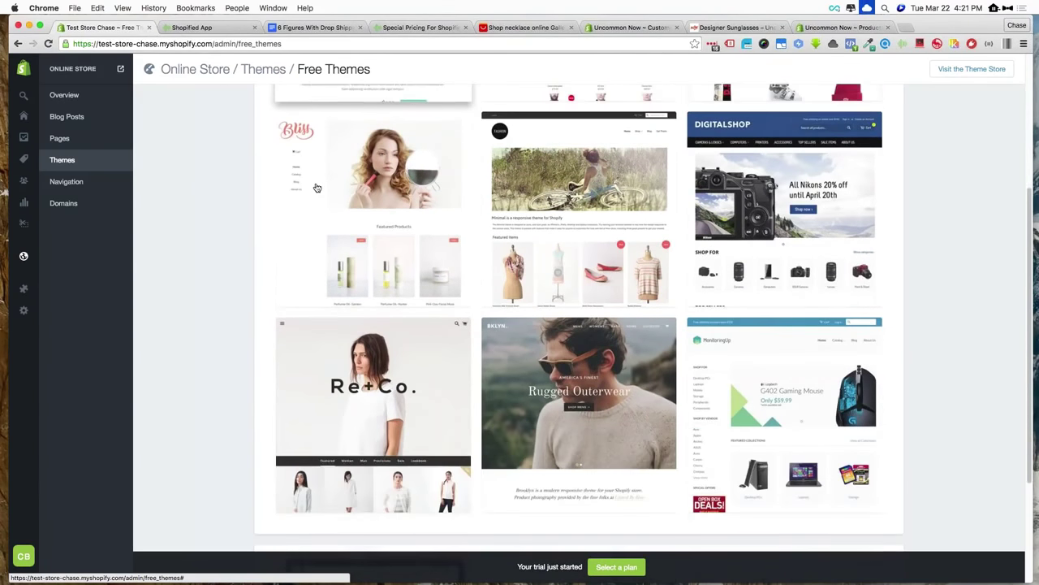
scroll(350, 181, down, 2)
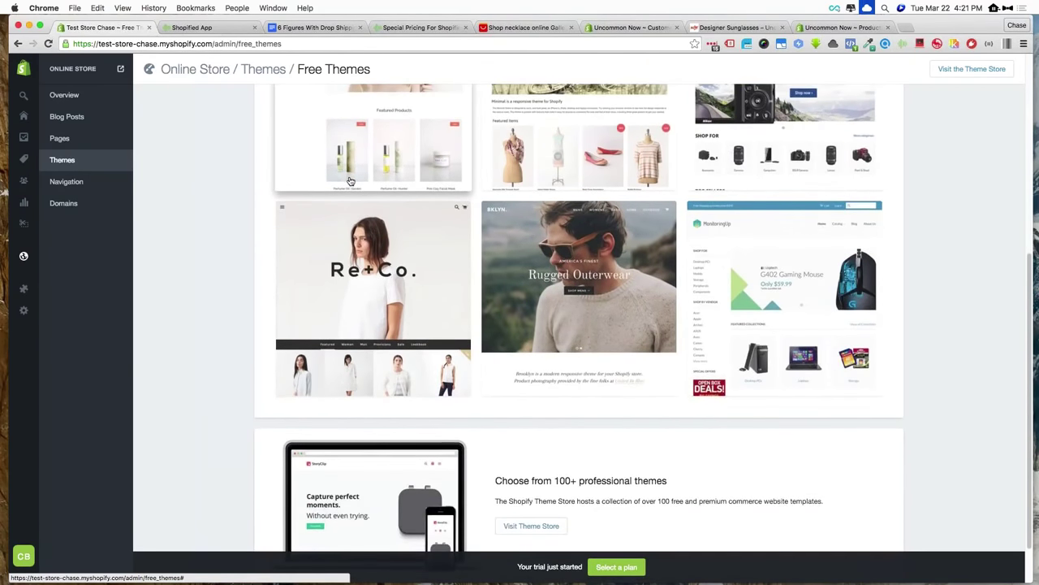
scroll(350, 181, up, 5)
scroll(350, 180, down, 6)
scroll(350, 180, up, 12)
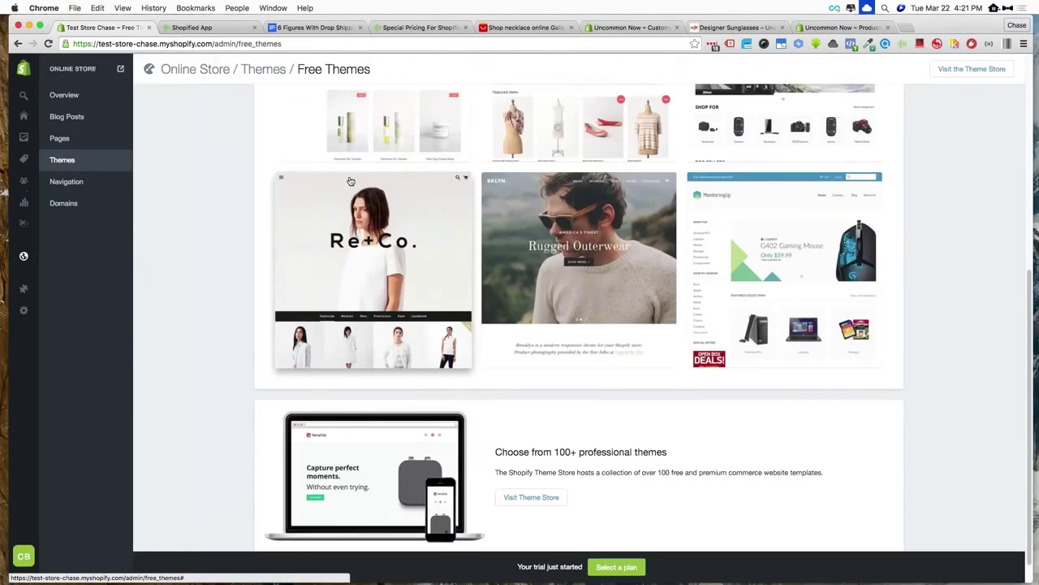
scroll(398, 190, down, 10)
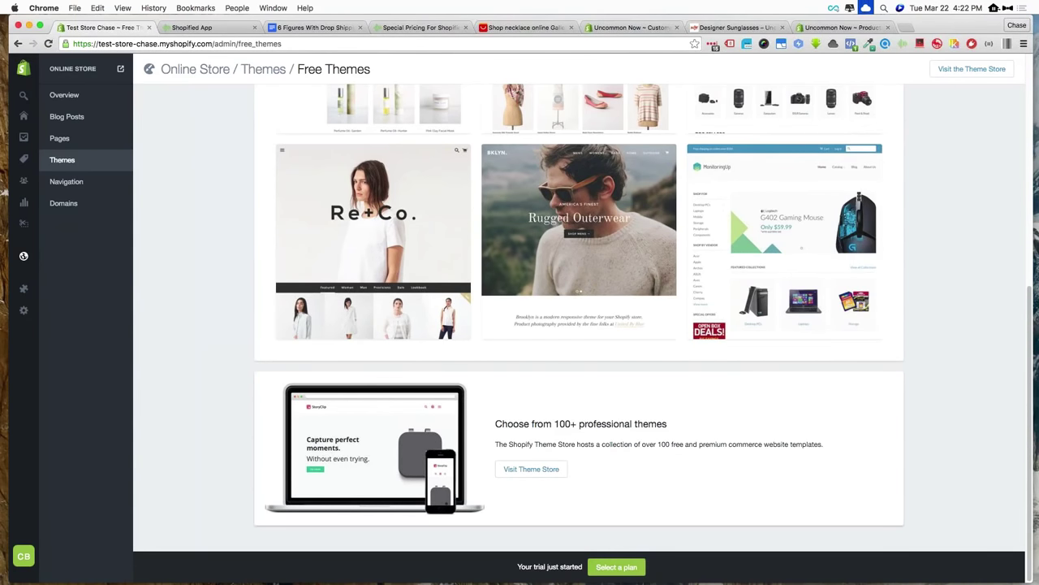
scroll(396, 258, up, 10)
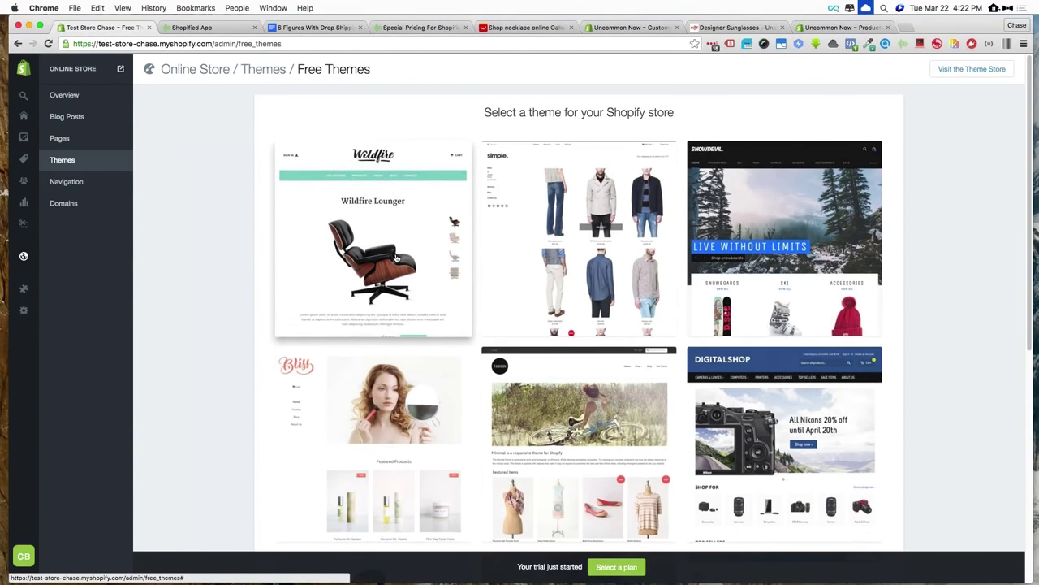
scroll(396, 257, down, 3)
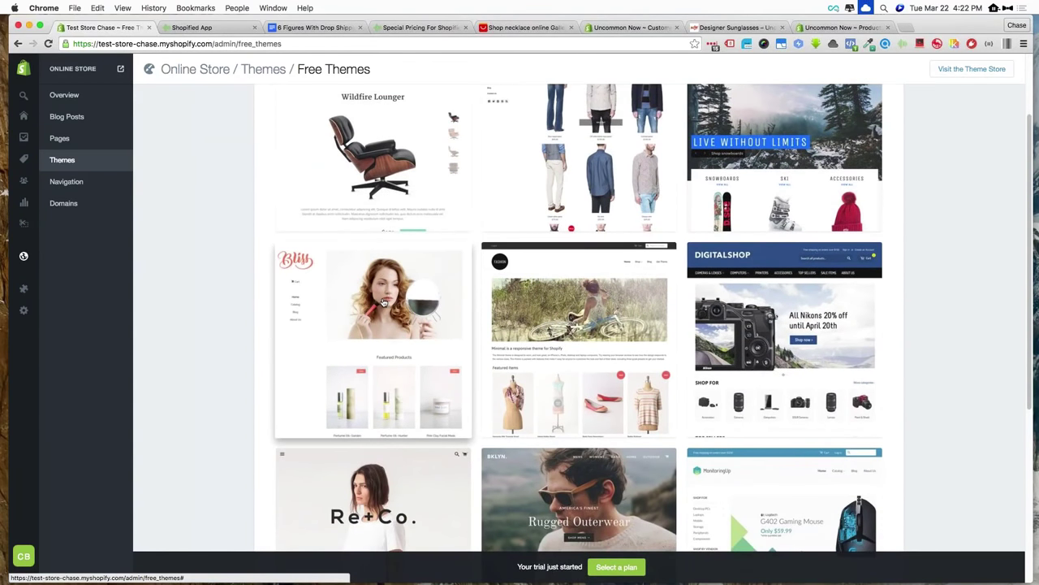
click(383, 302)
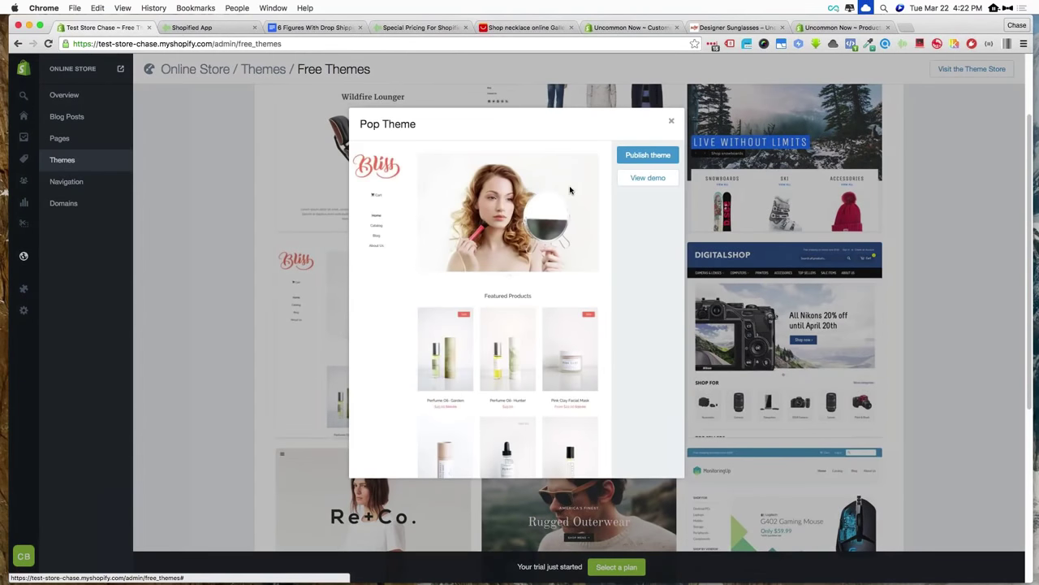
View the Pop theme's Bliss demo store, then close the demo tab.
click(647, 178)
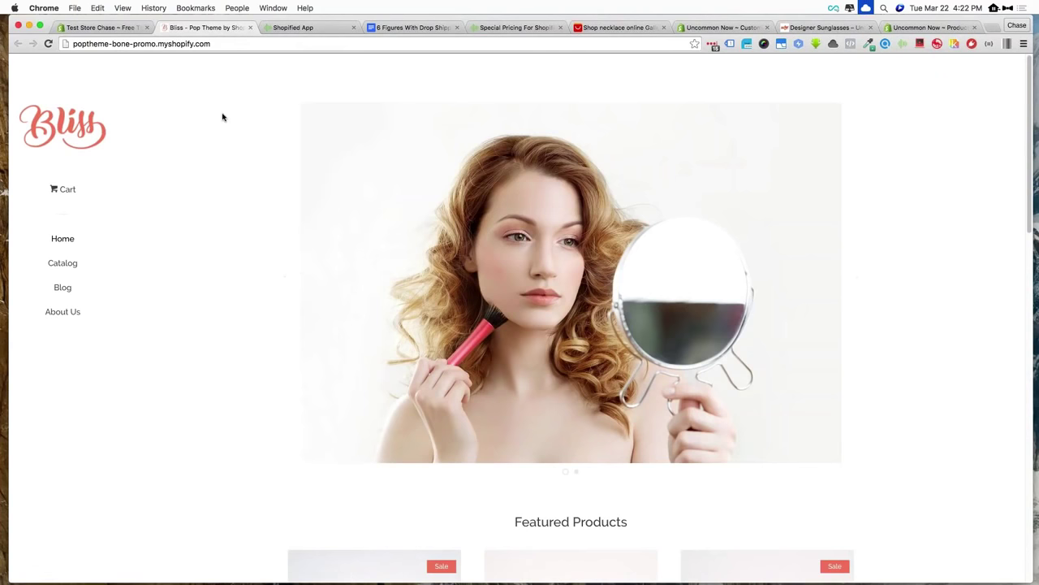
scroll(223, 117, down, 5)
scroll(222, 117, down, 10)
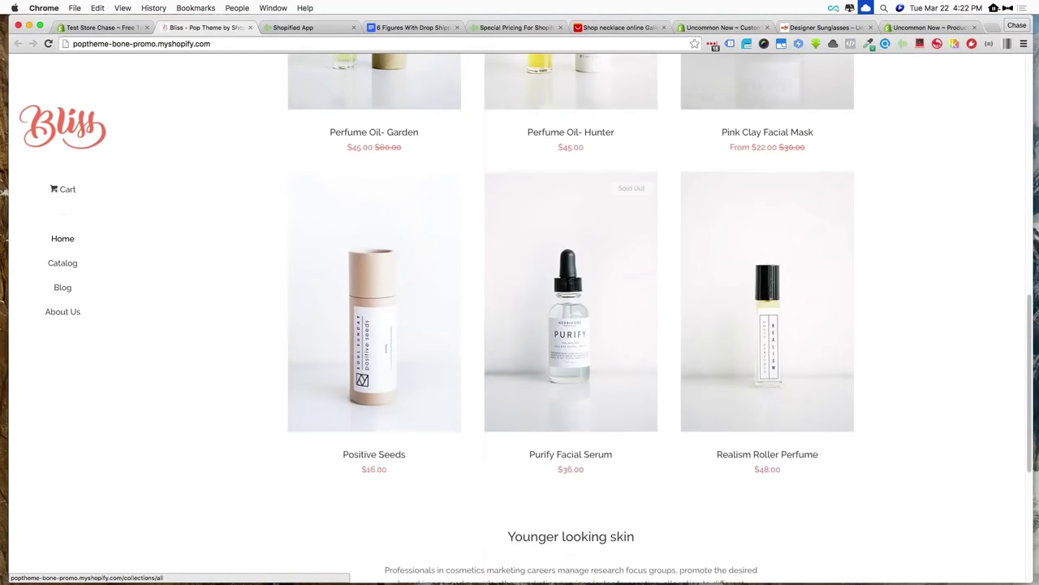
scroll(570, 309, up, 15)
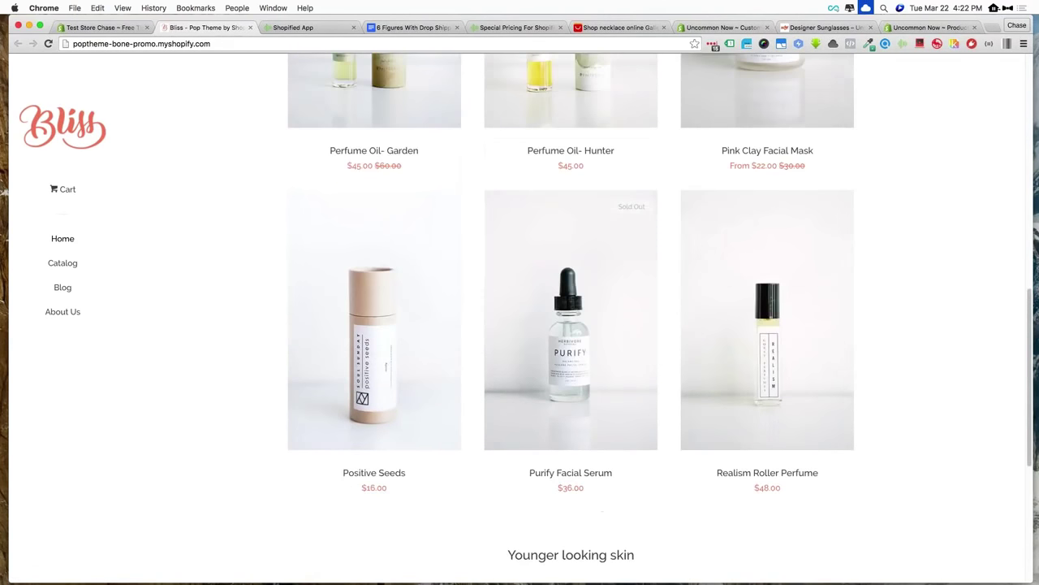
click(250, 28)
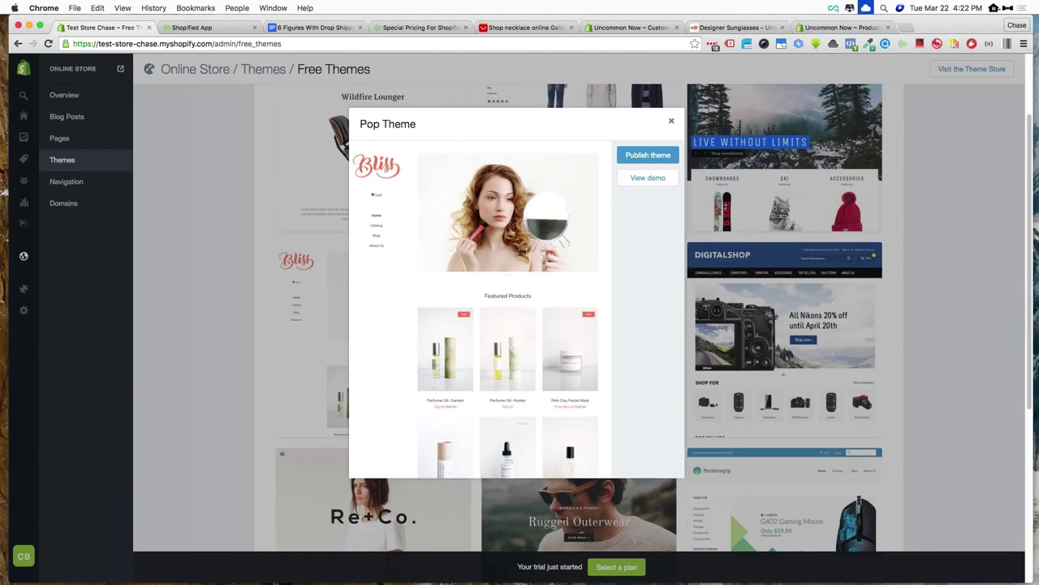
Choose the Simple theme instead of Pop, publish it, and open the live storefront.
click(672, 120)
scroll(672, 122, up, 3)
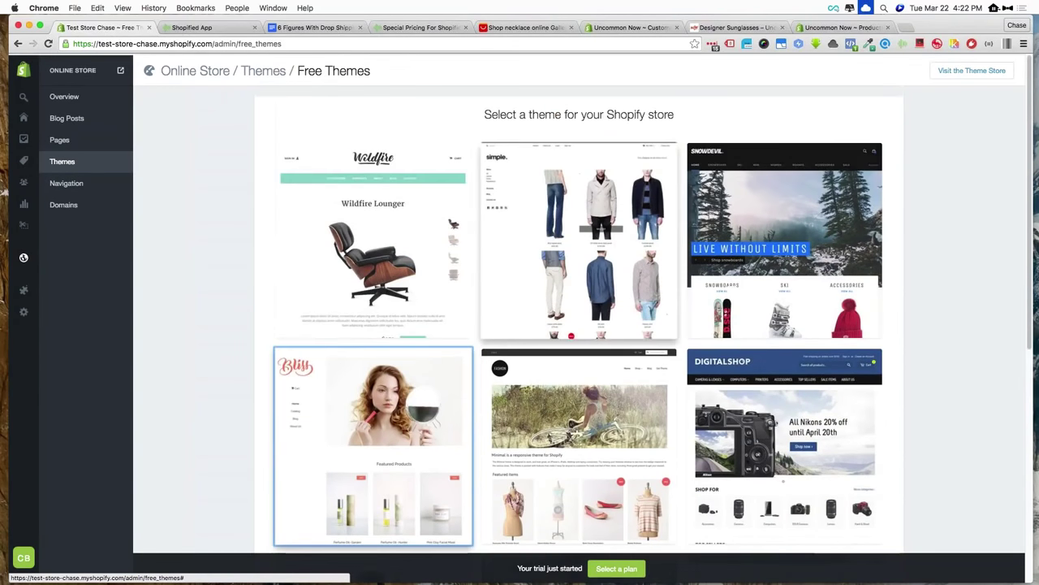
scroll(414, 249, down, 5)
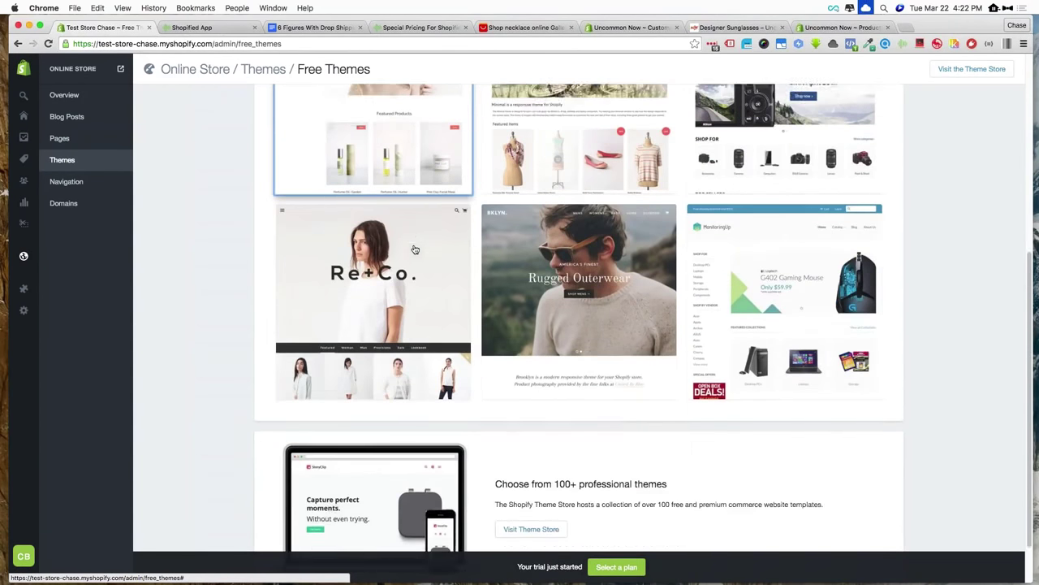
scroll(414, 249, down, 1)
scroll(414, 249, up, 6)
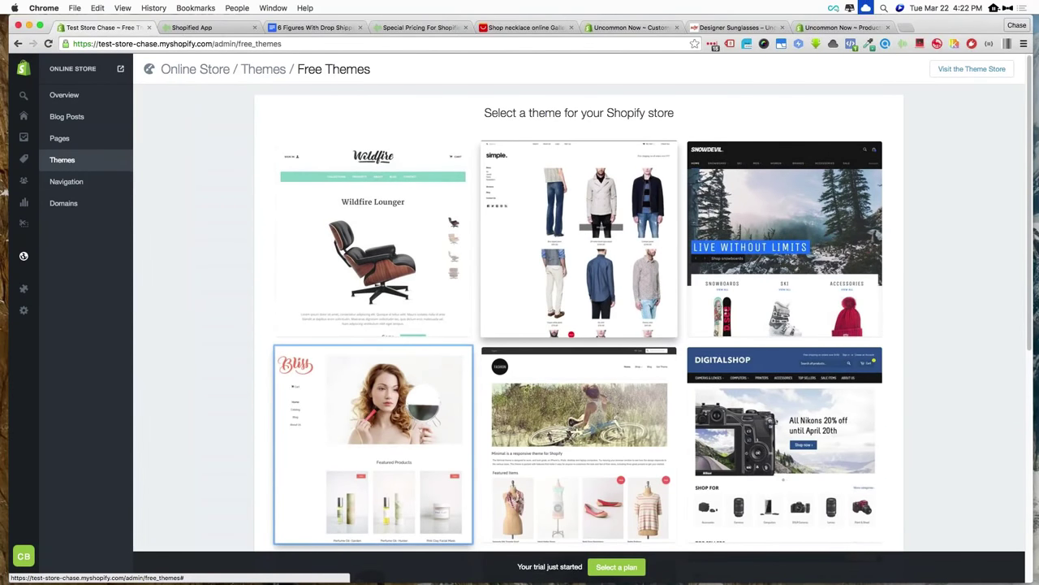
click(611, 220)
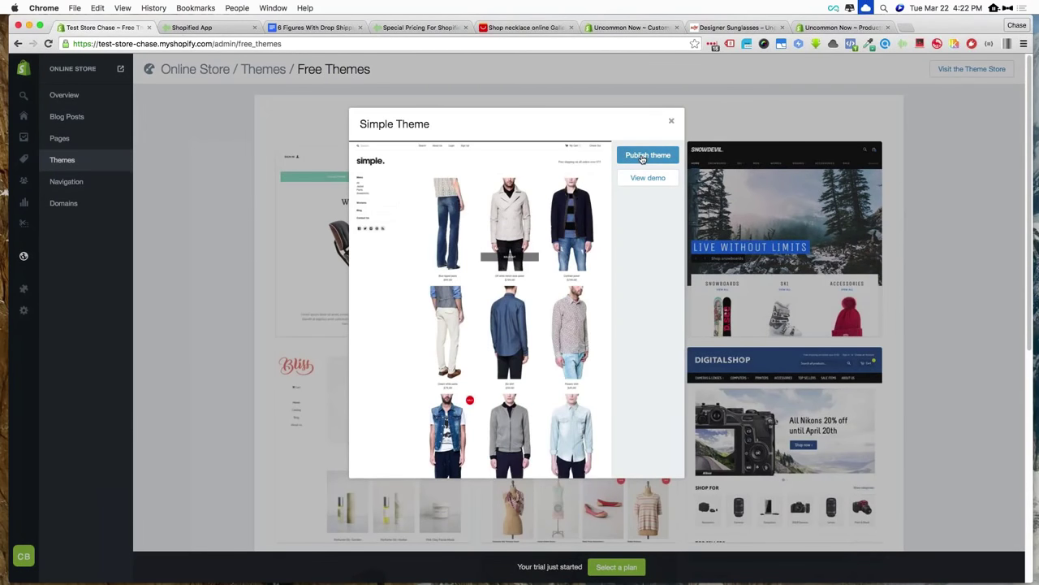
click(642, 157)
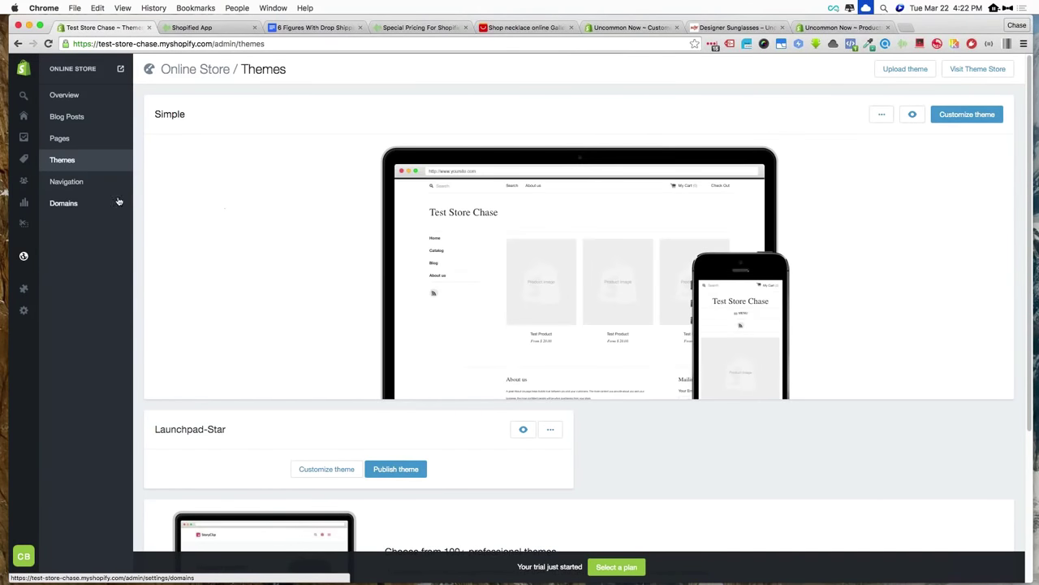
click(121, 70)
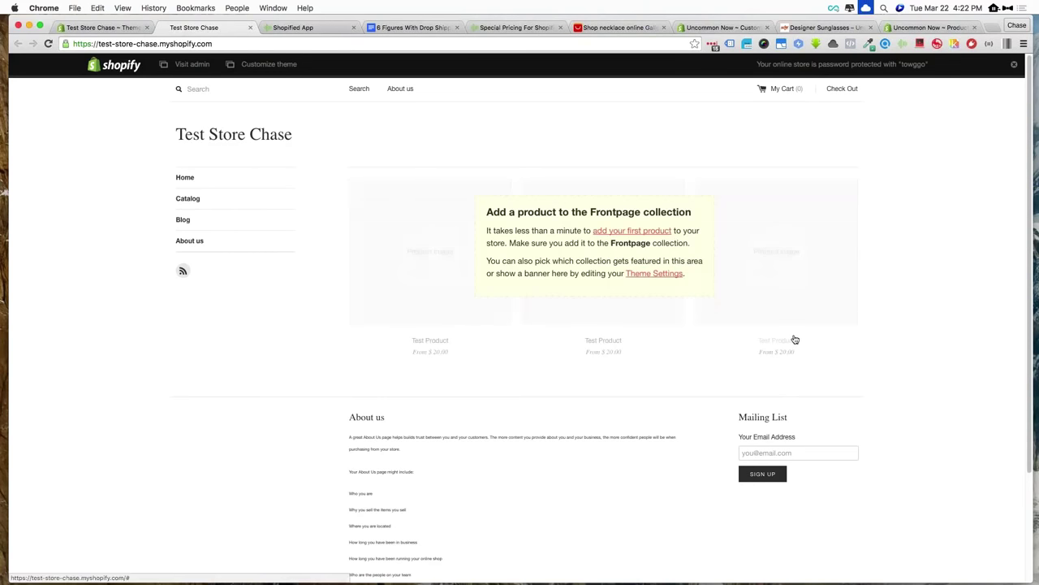
Compare the Test Store Chase Simple-theme storefront with the Themes admin, then move to the Shopified pricing page.
click(88, 30)
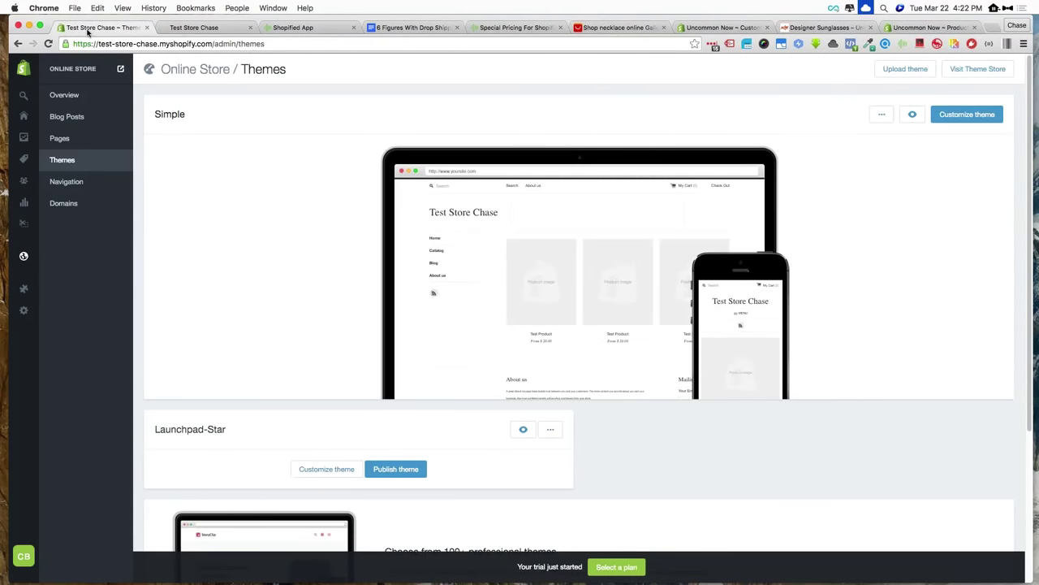
scroll(568, 325, down, 3)
scroll(568, 324, up, 3)
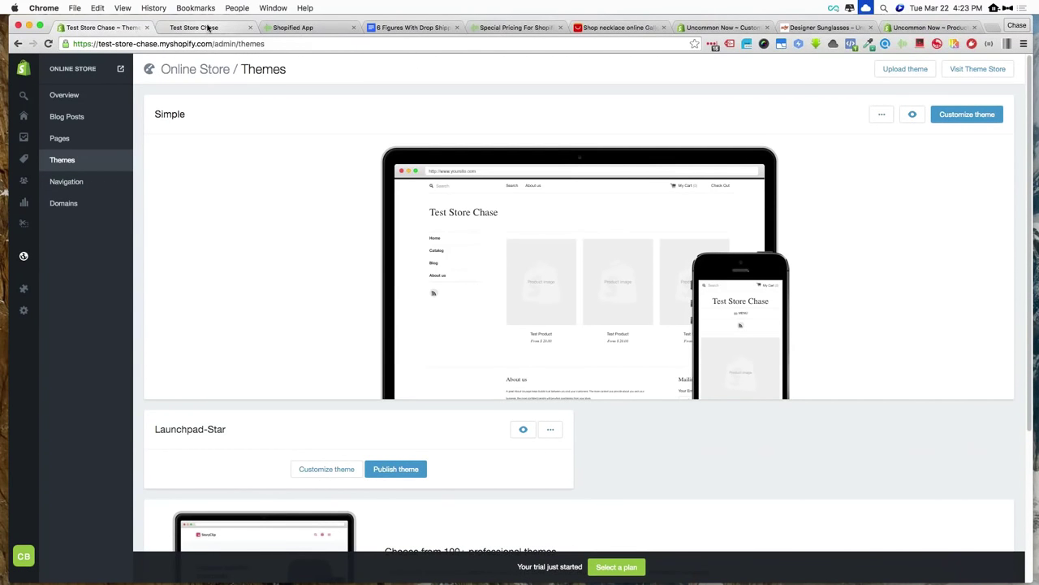
click(209, 28)
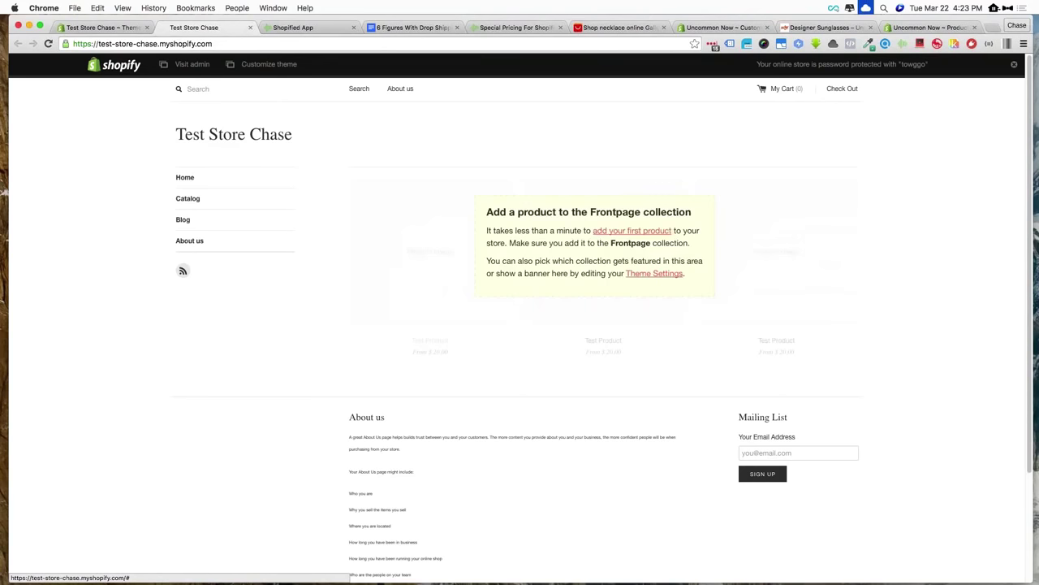
scroll(520, 324, down, 3)
scroll(520, 325, up, 4)
scroll(540, 169, down, 1)
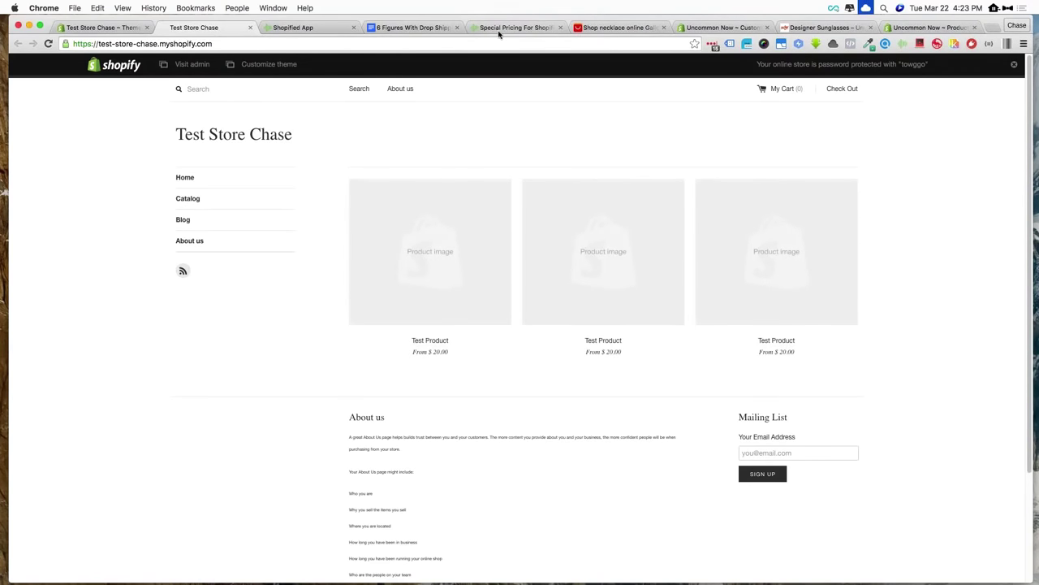
click(499, 29)
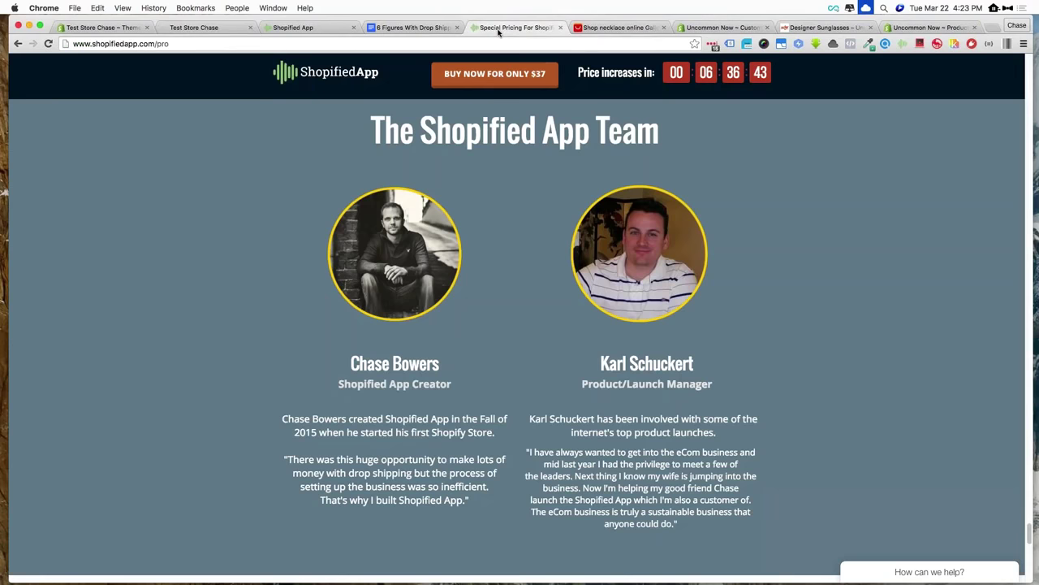
Open the wish bottle necklace from the AliExpress necklace results in a background tab.
click(630, 29)
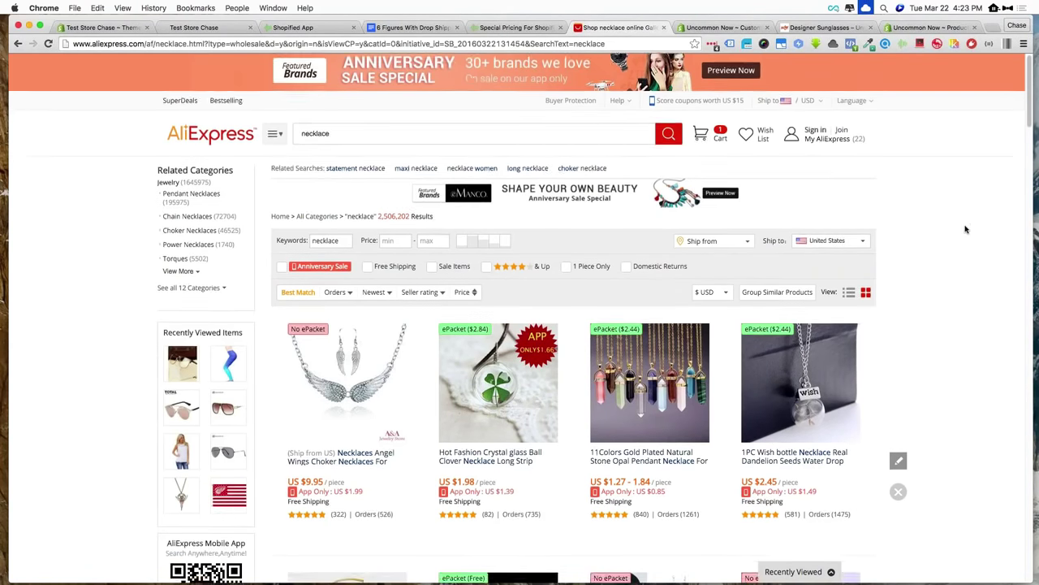
scroll(966, 229, down, 3)
mouse_move(804, 268)
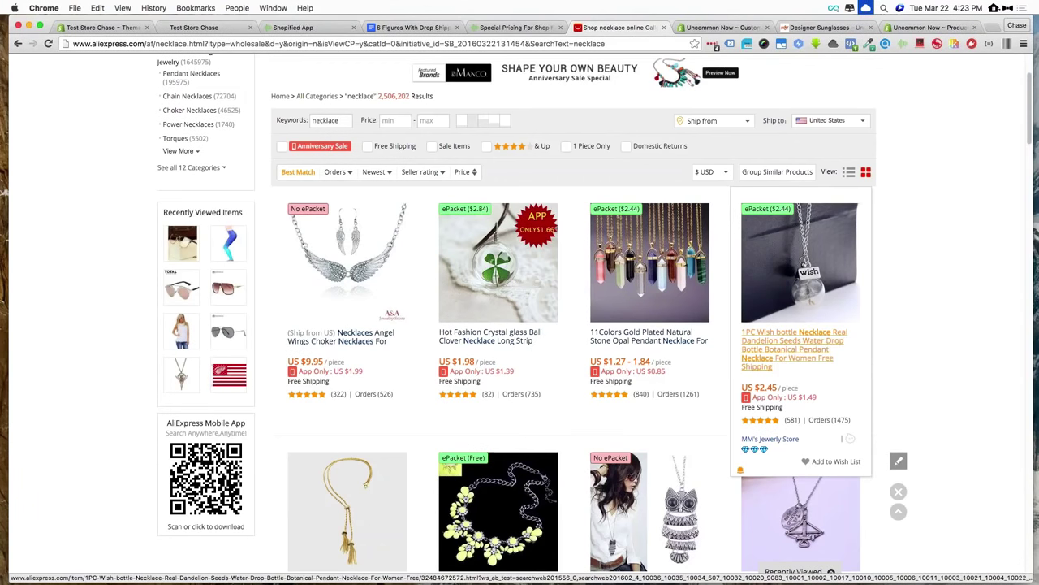
middle_click(794, 341)
mouse_move(650, 337)
scroll(645, 291, down, 1)
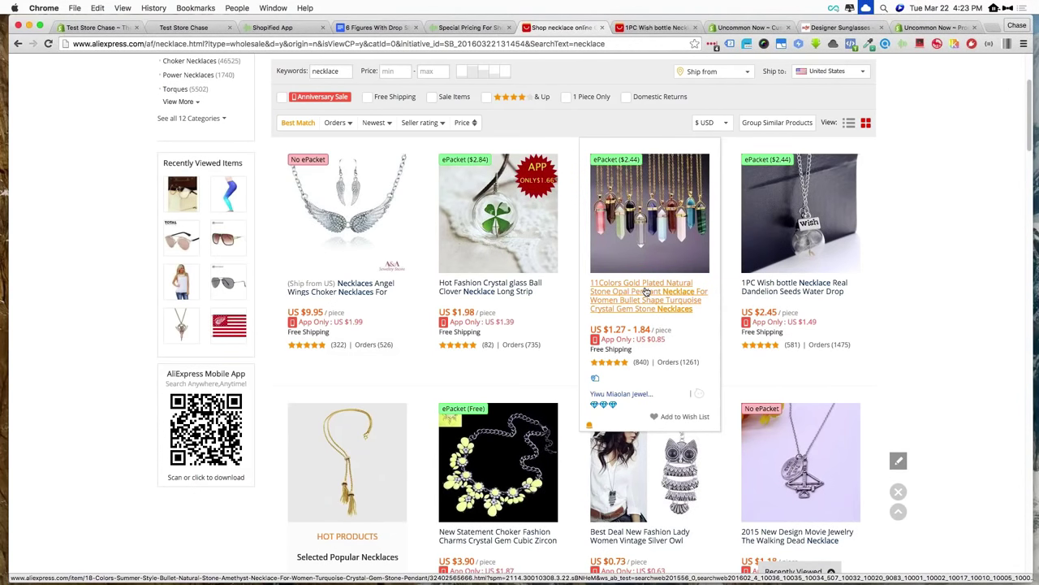
scroll(645, 291, down, 1)
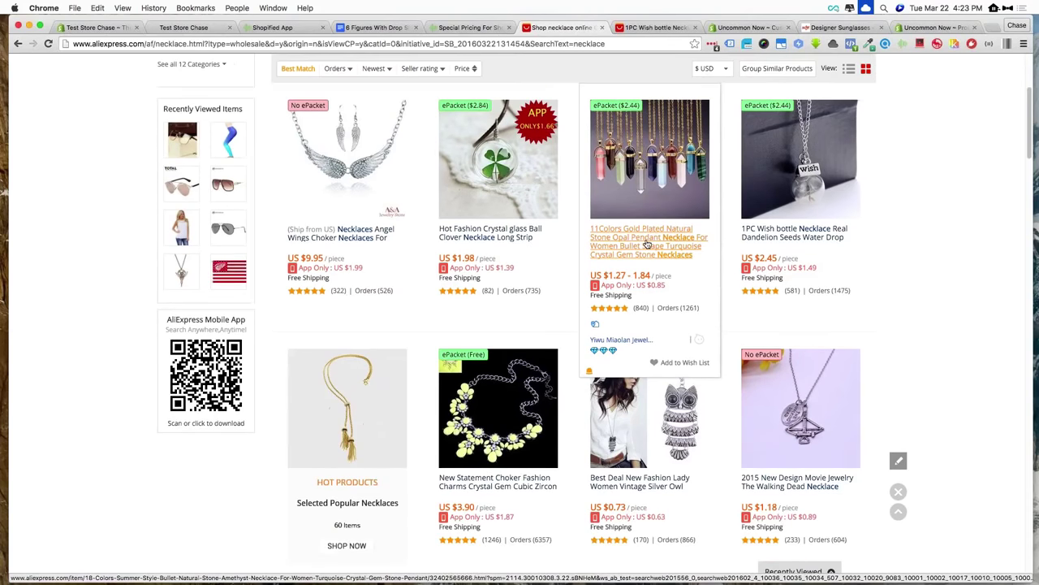
scroll(647, 244, down, 1)
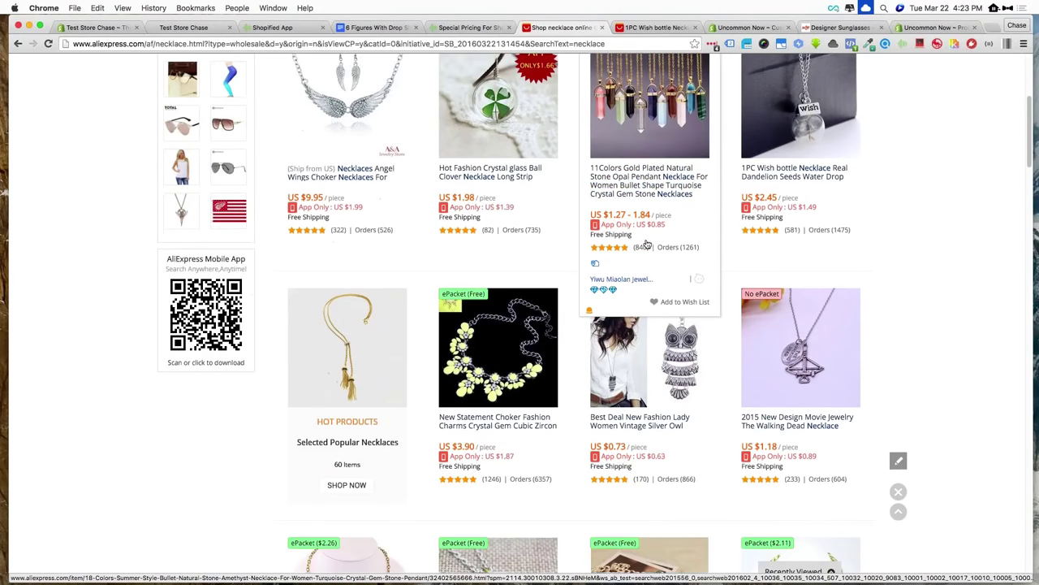
Open the owl pendant, Bohemian beaded, Mom moon and Mom heart necklace listings in new tabs.
super+click(642, 429)
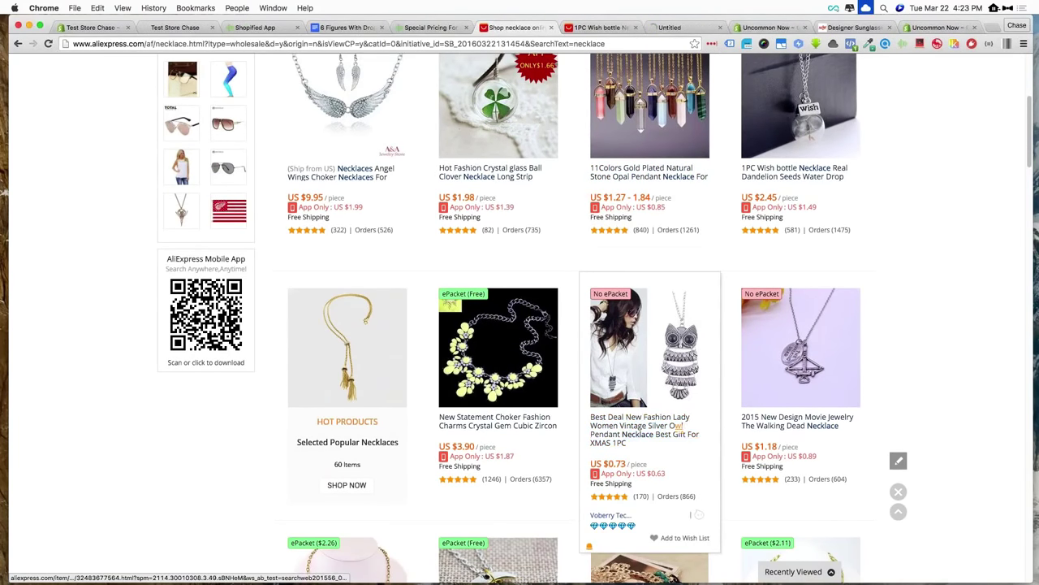
scroll(858, 323, down, 5)
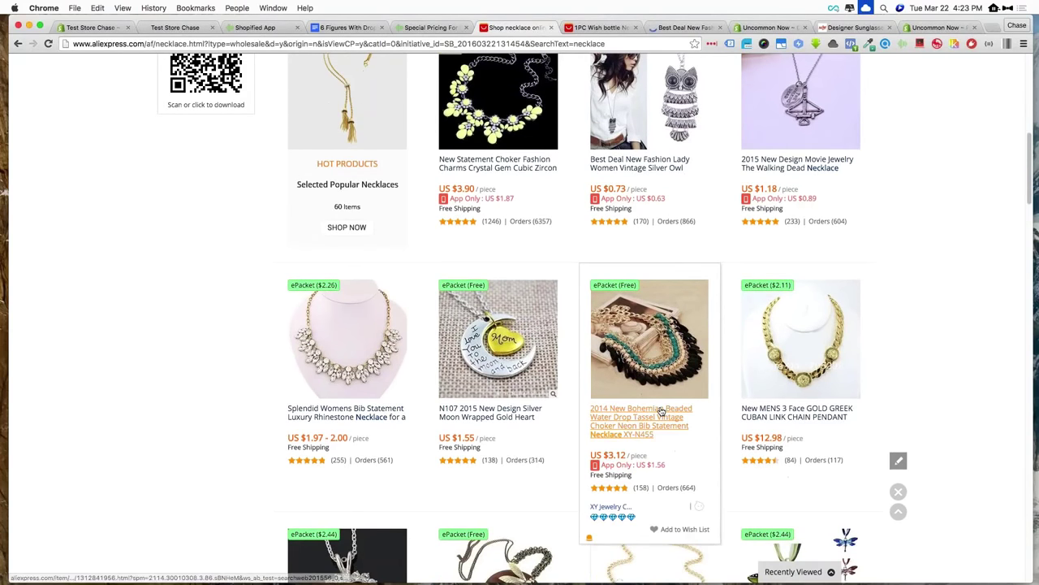
super+click(661, 415)
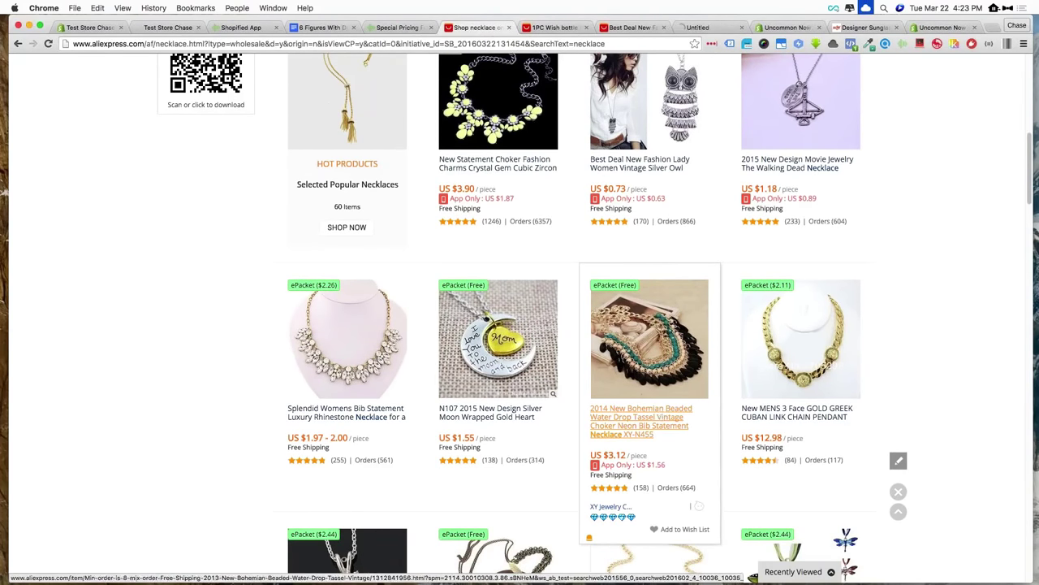
super+click(493, 416)
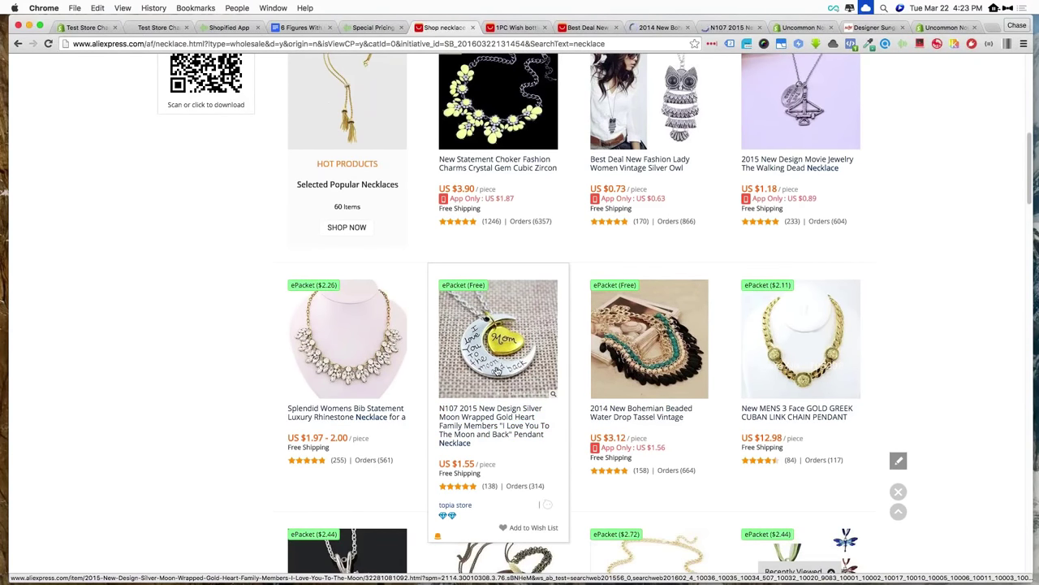
scroll(498, 371, down, 3)
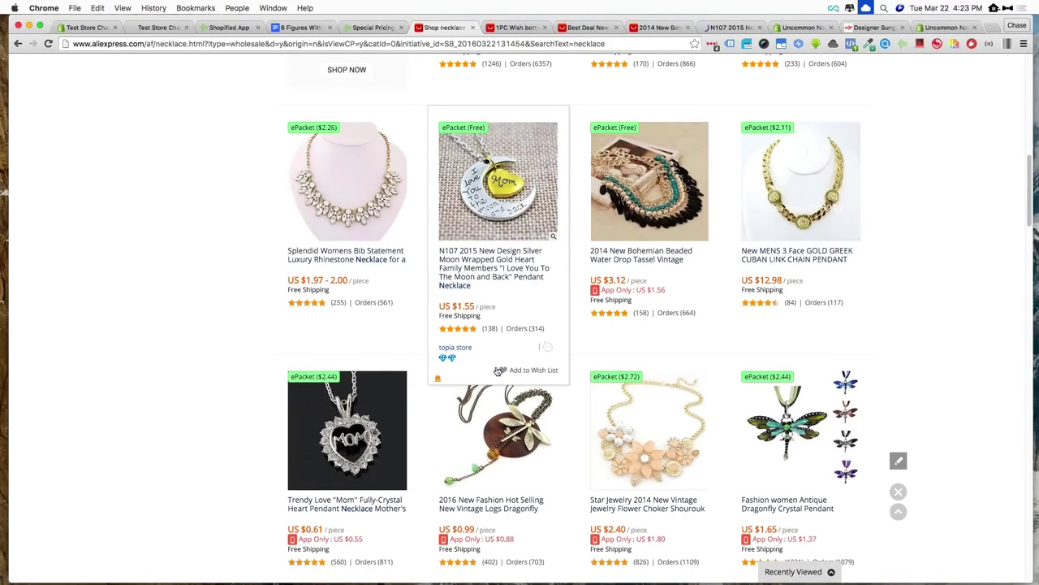
scroll(497, 371, down, 3)
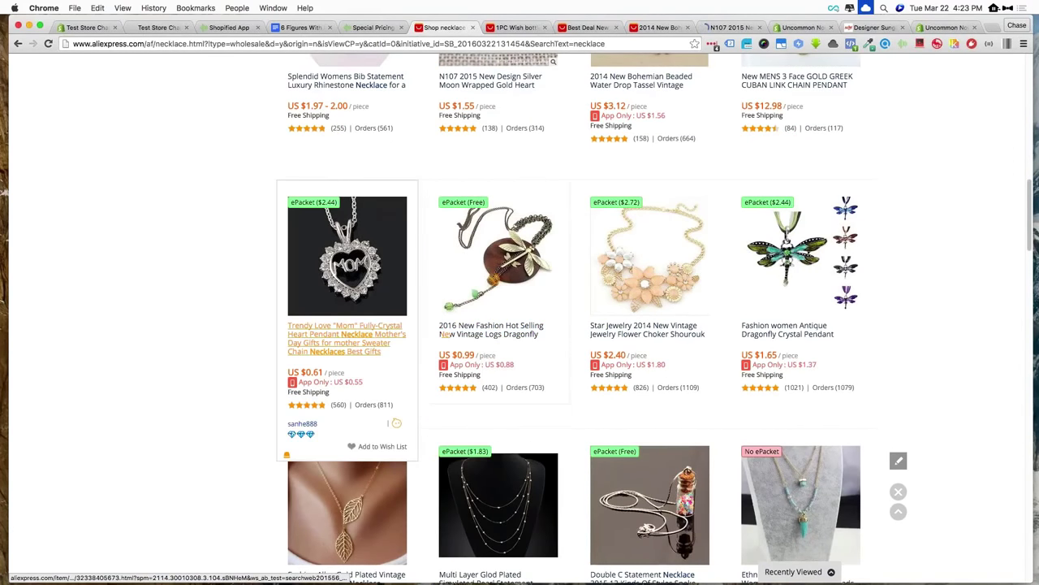
super+click(349, 333)
scroll(349, 341, up, 10)
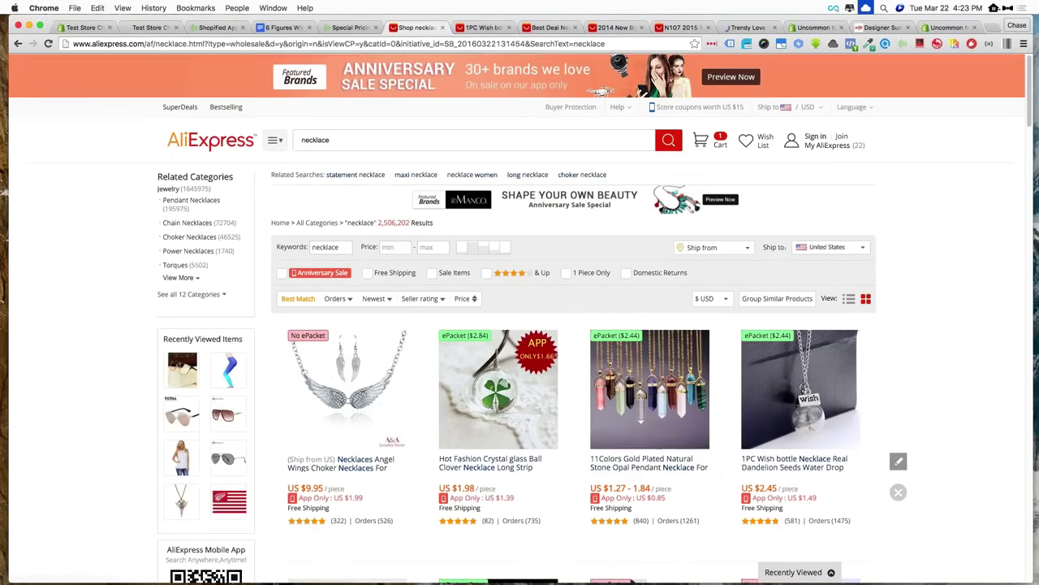
Save the wish bottle necklace to Shopified for later, with South Bound as the export store.
click(484, 28)
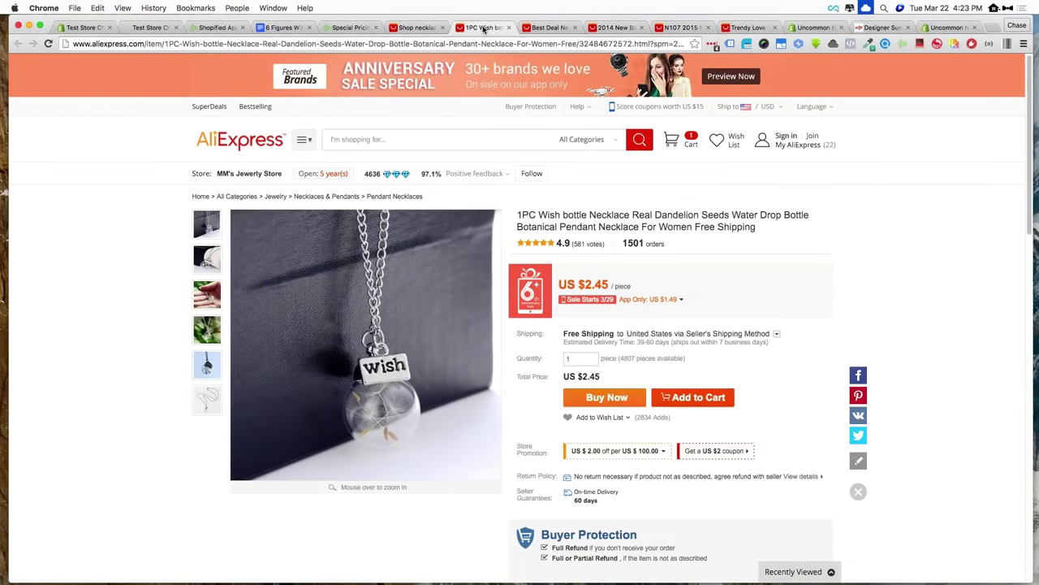
click(902, 46)
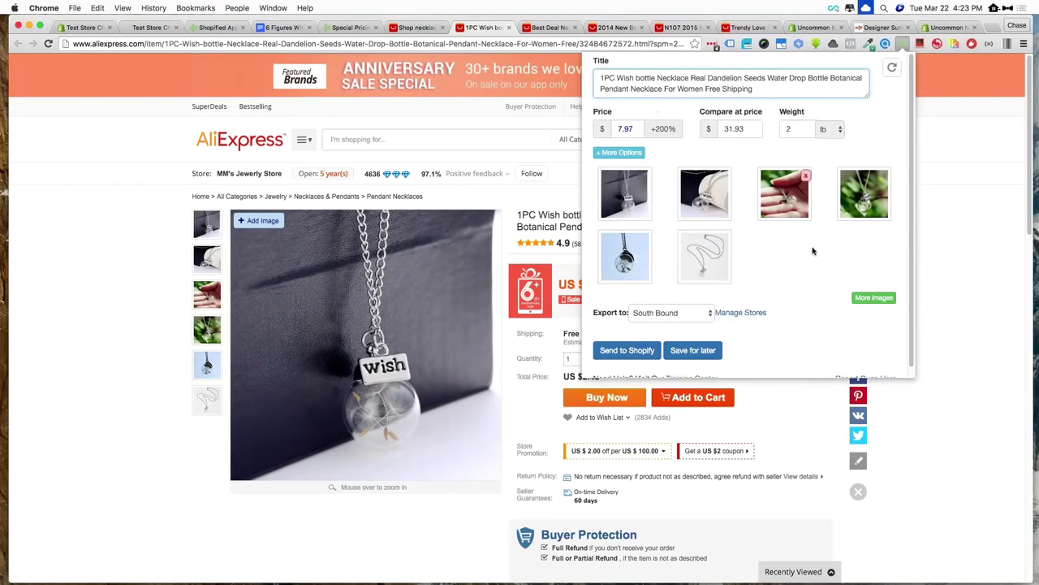
click(704, 322)
click(744, 329)
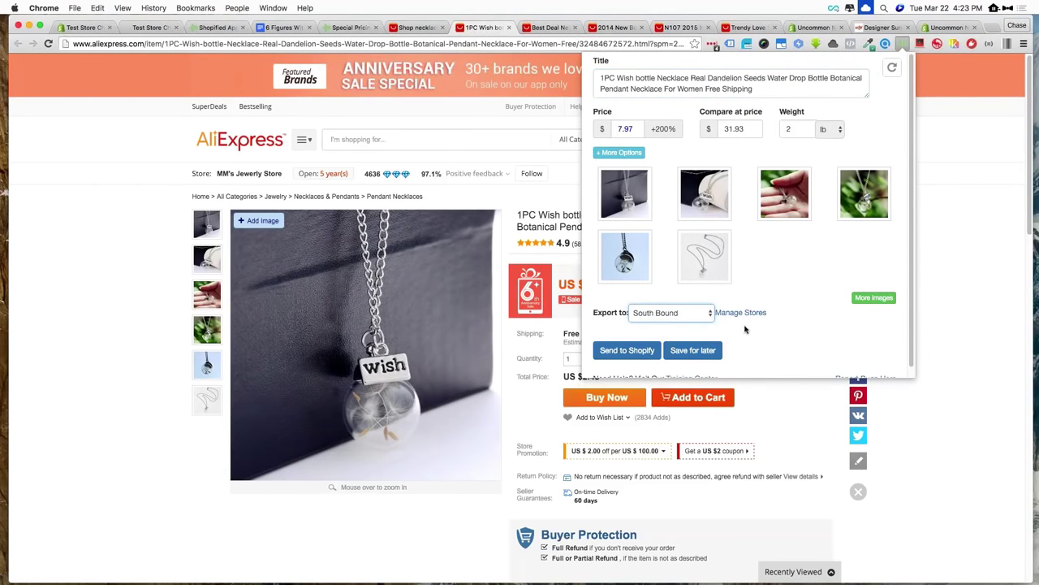
click(706, 352)
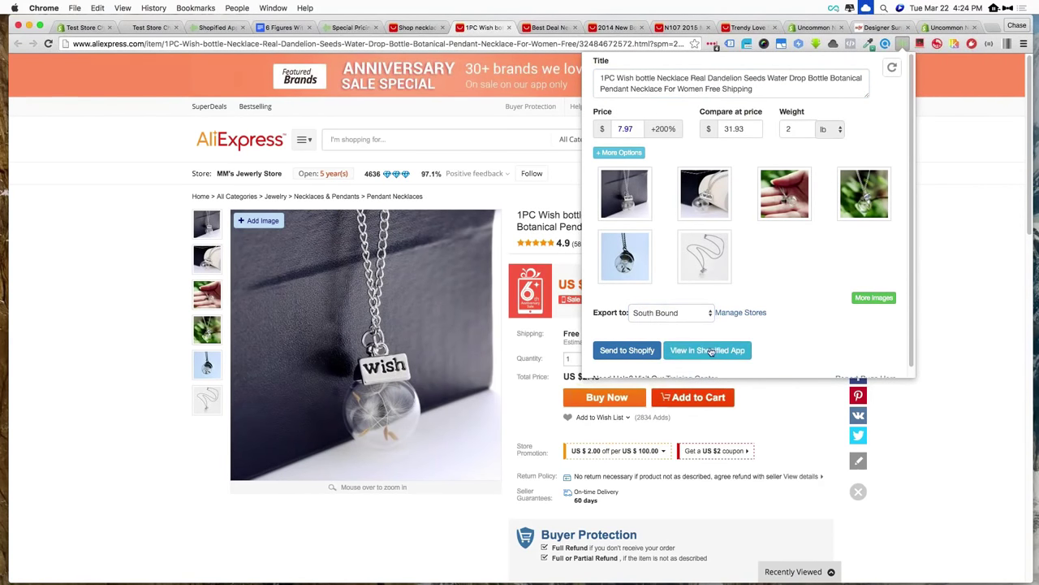
Save the owl pendant to Shopified for later, exporting to Uncommon Now.
click(546, 27)
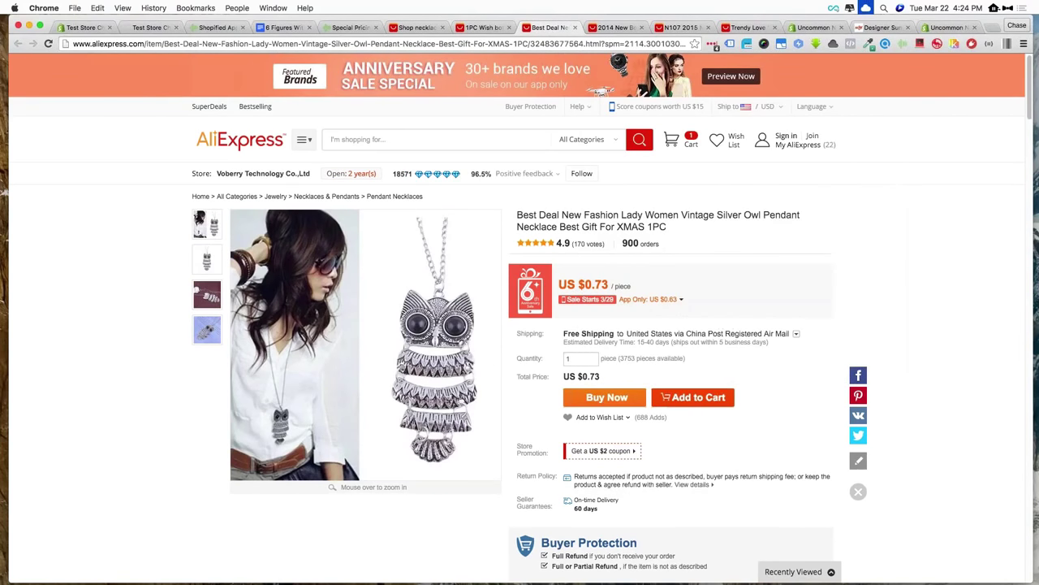
click(900, 44)
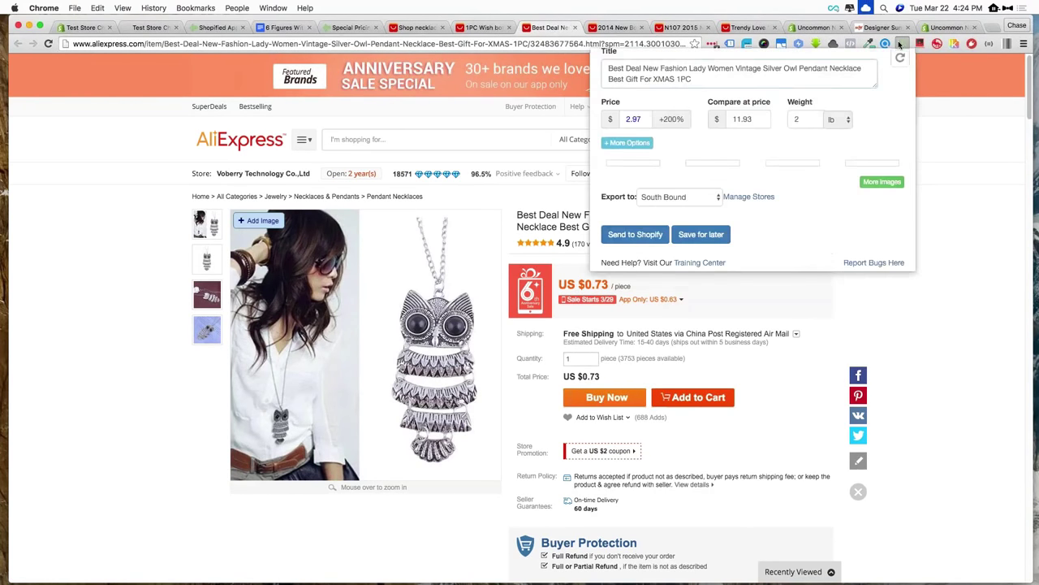
click(698, 208)
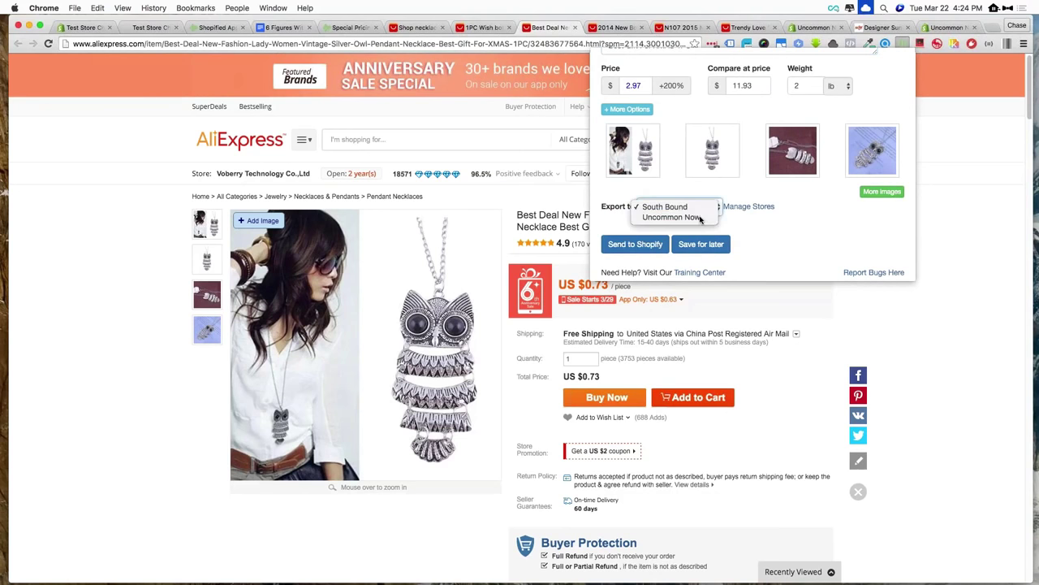
click(700, 218)
click(700, 244)
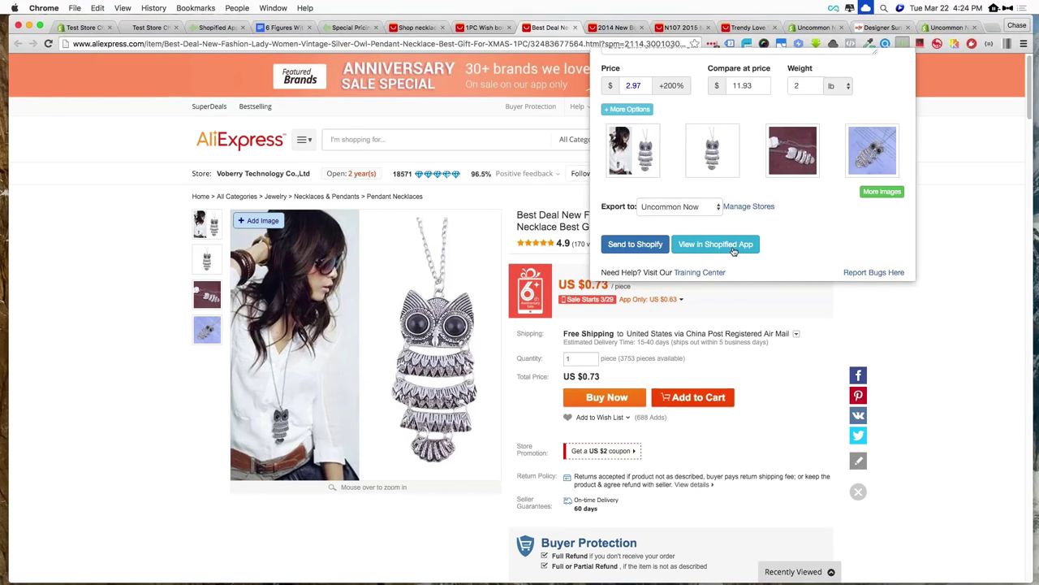
Save the Bohemian necklace to Shopified for later, exporting to Uncommon Now.
click(619, 26)
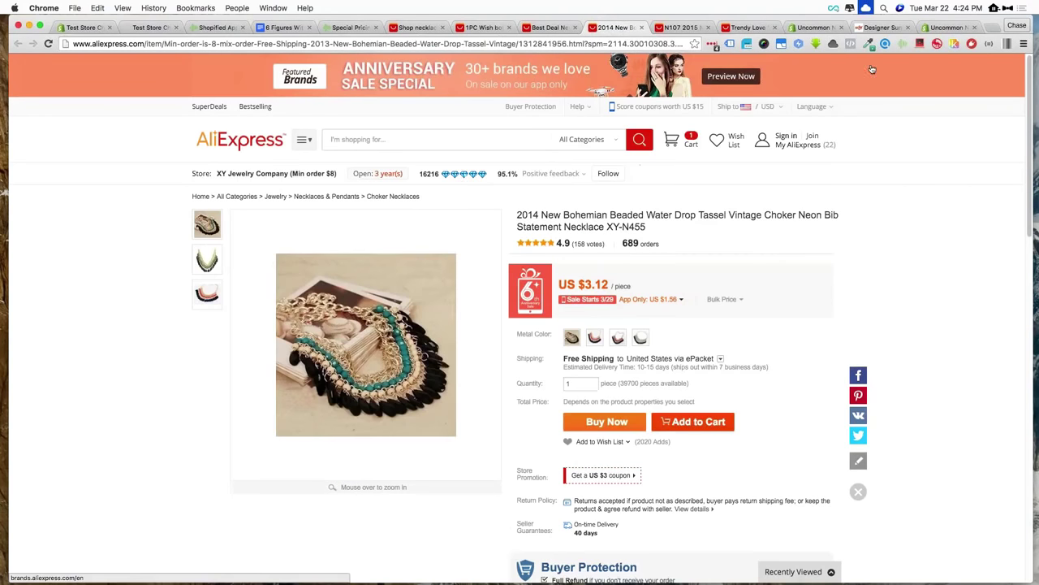
click(903, 43)
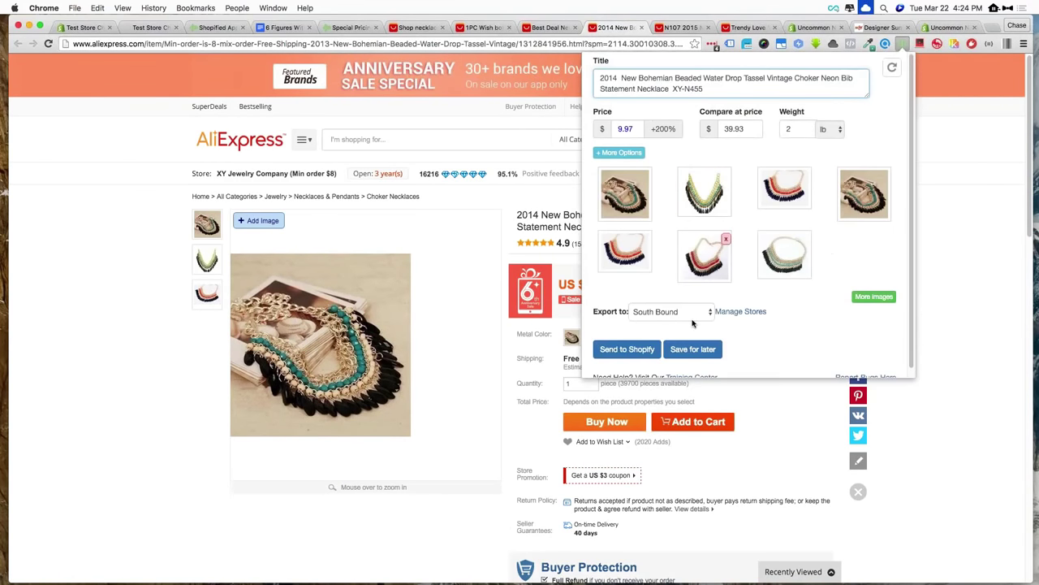
click(690, 316)
click(666, 328)
click(693, 349)
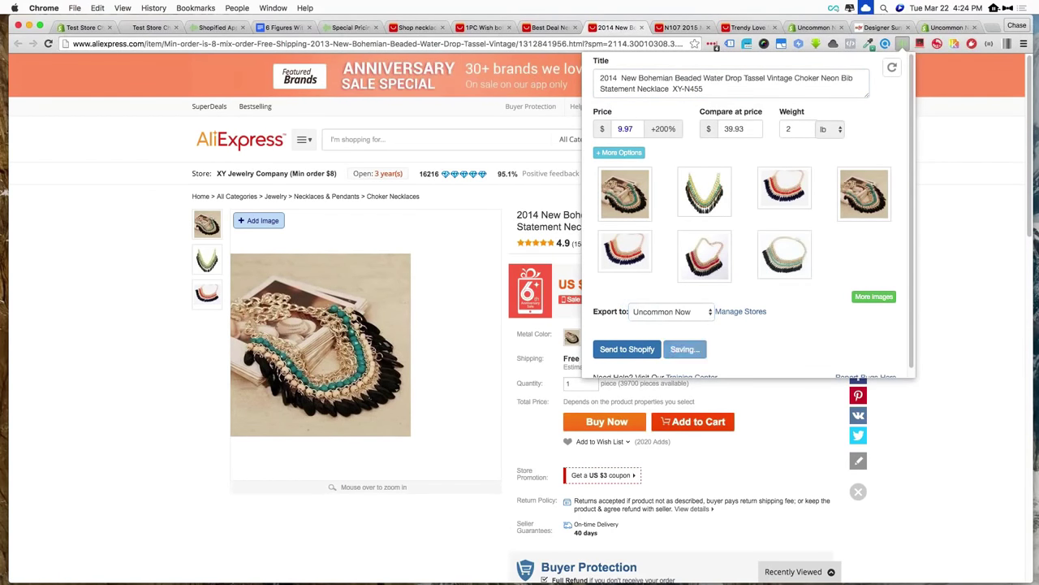
Save the moon pendant necklace to Shopified for later import.
click(682, 27)
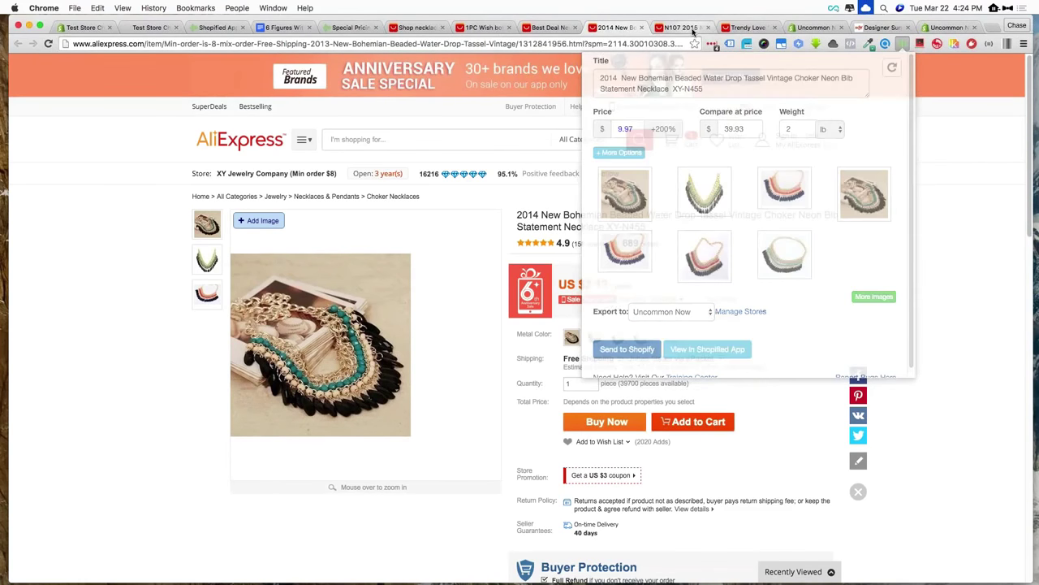
click(903, 43)
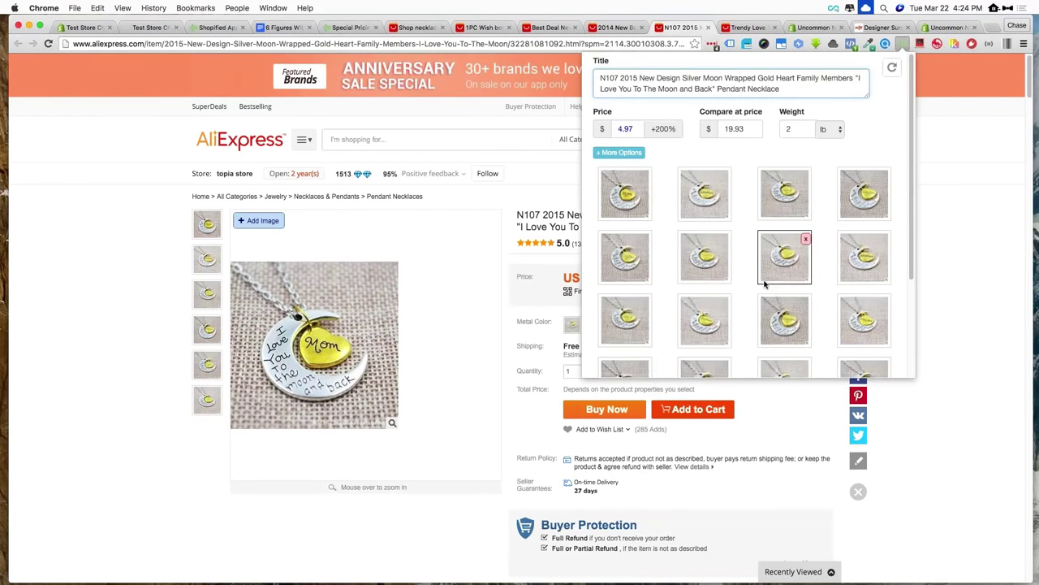
scroll(720, 312, down, 3)
click(694, 341)
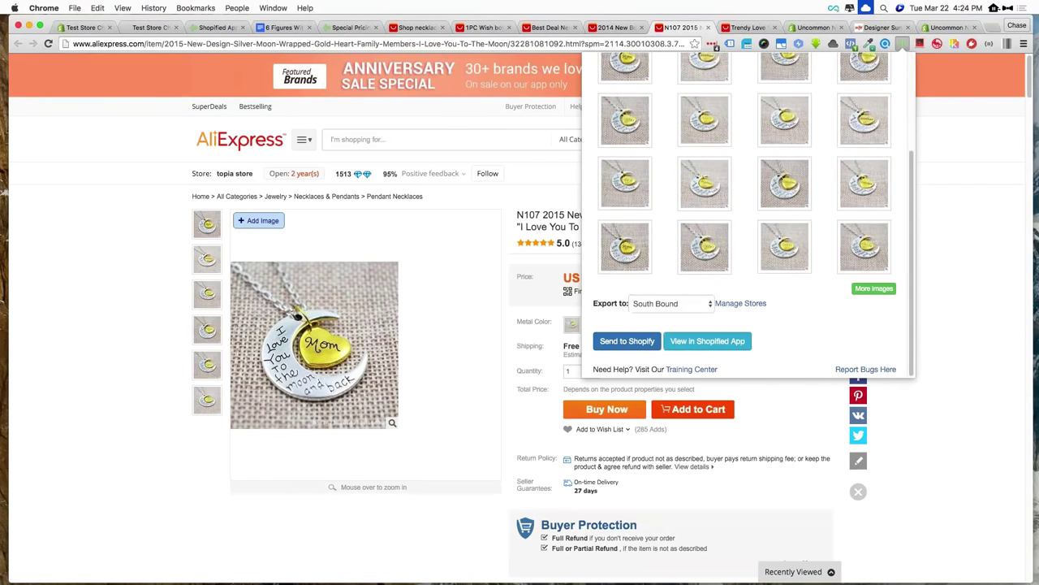
Save the Mom heart pendant for later and open it in Shopified App.
click(747, 27)
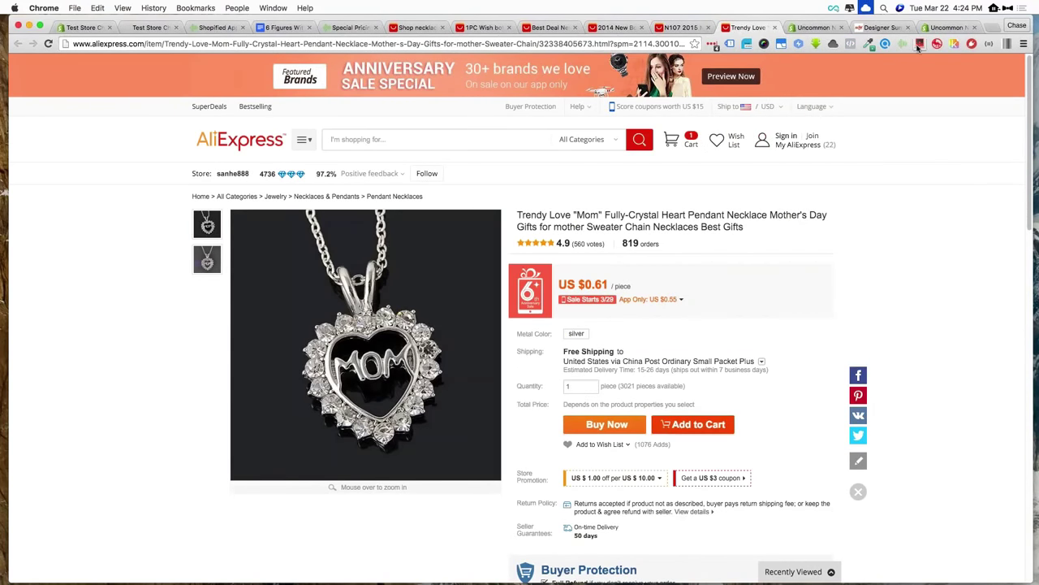
click(903, 43)
click(724, 284)
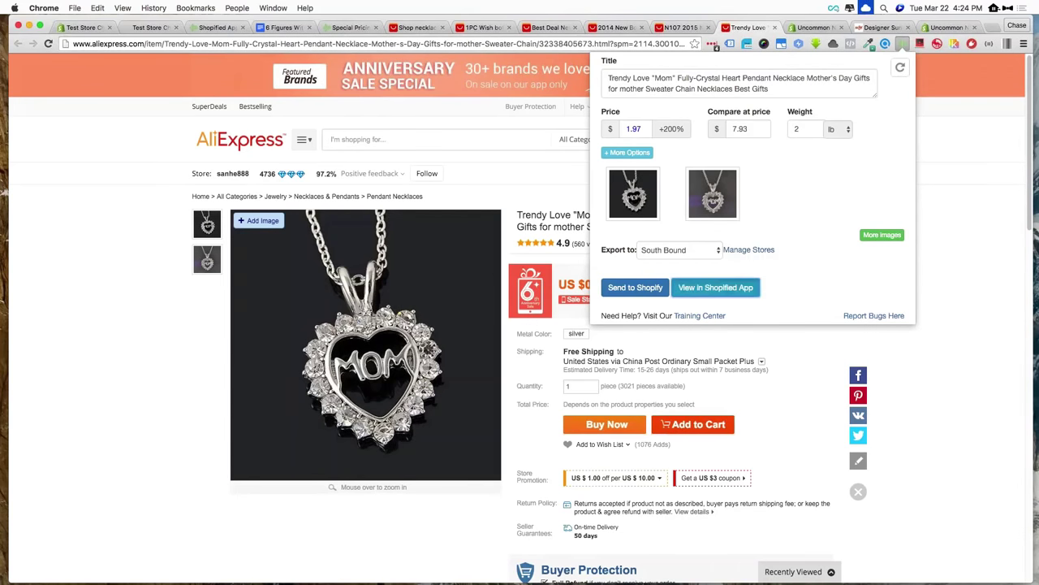
click(704, 291)
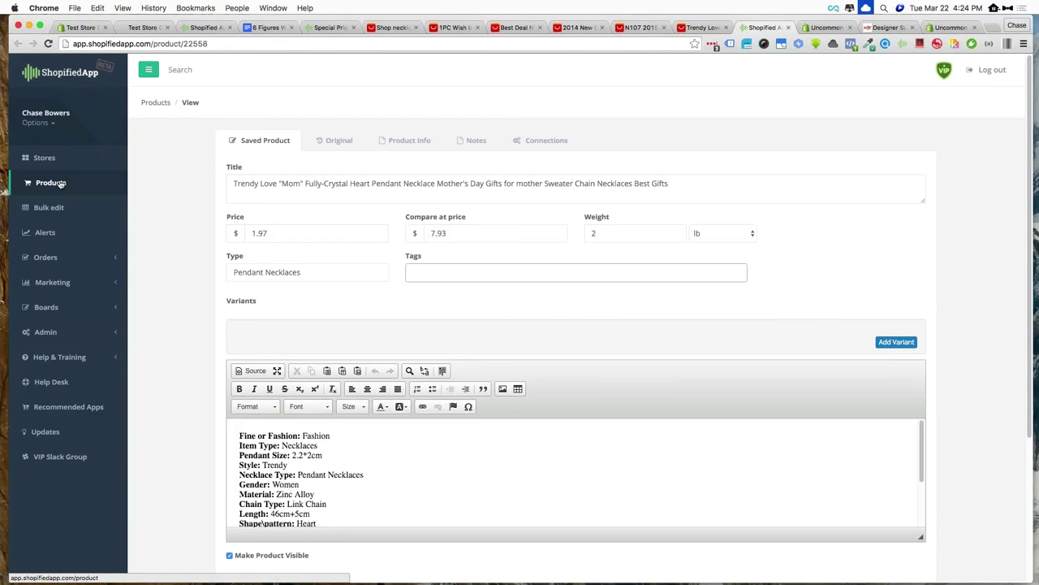
Select the Mom heart pendant and moon necklace in the product list and start a bulk edit.
click(50, 183)
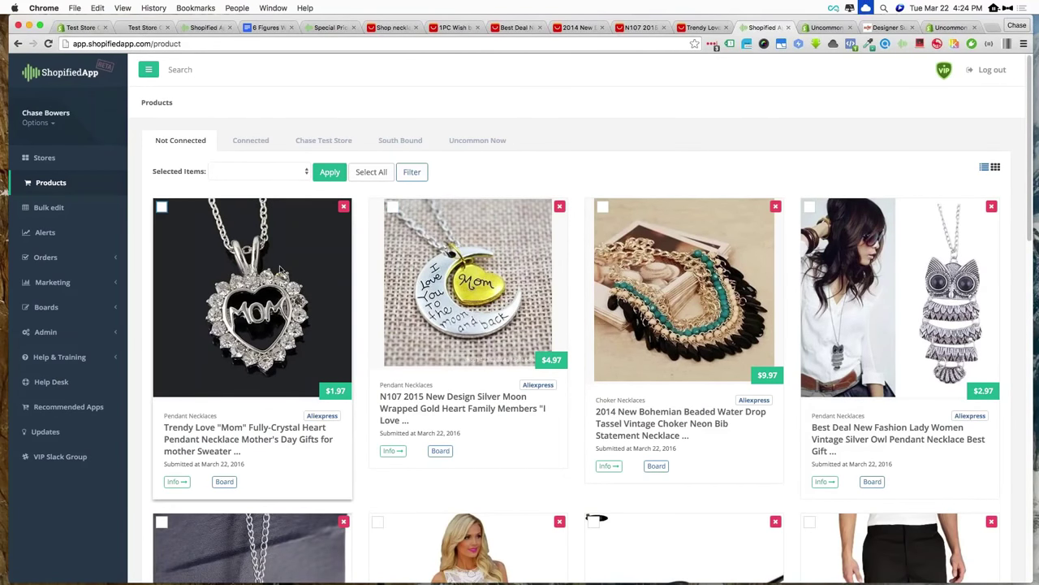
scroll(280, 269, down, 5)
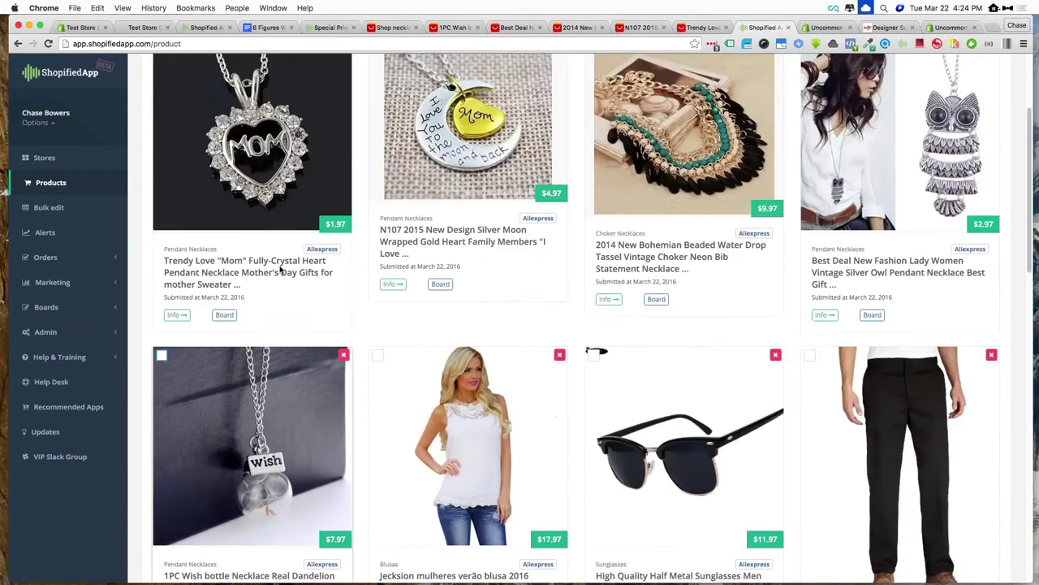
scroll(279, 269, up, 5)
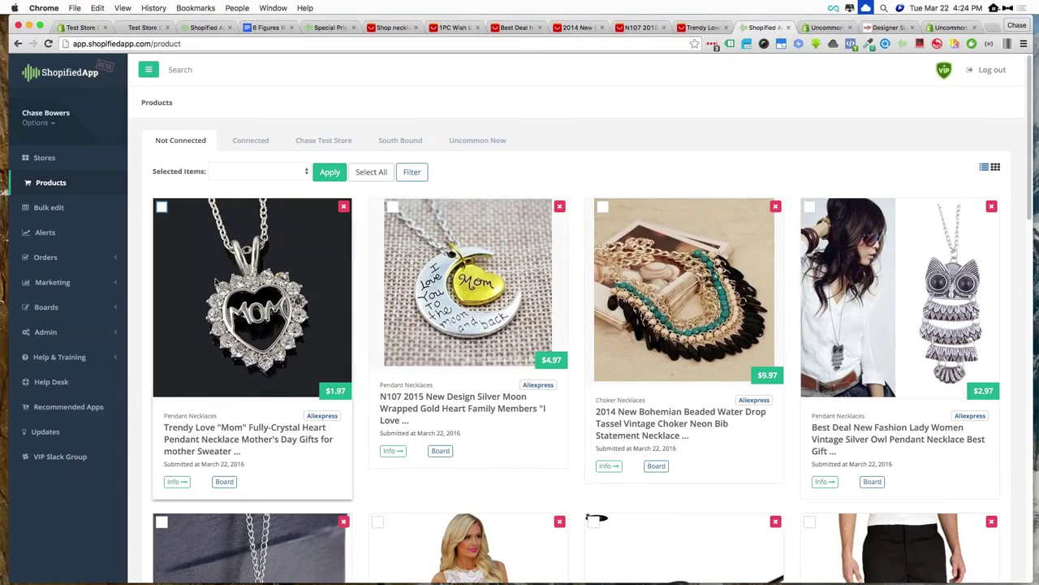
click(163, 208)
click(393, 207)
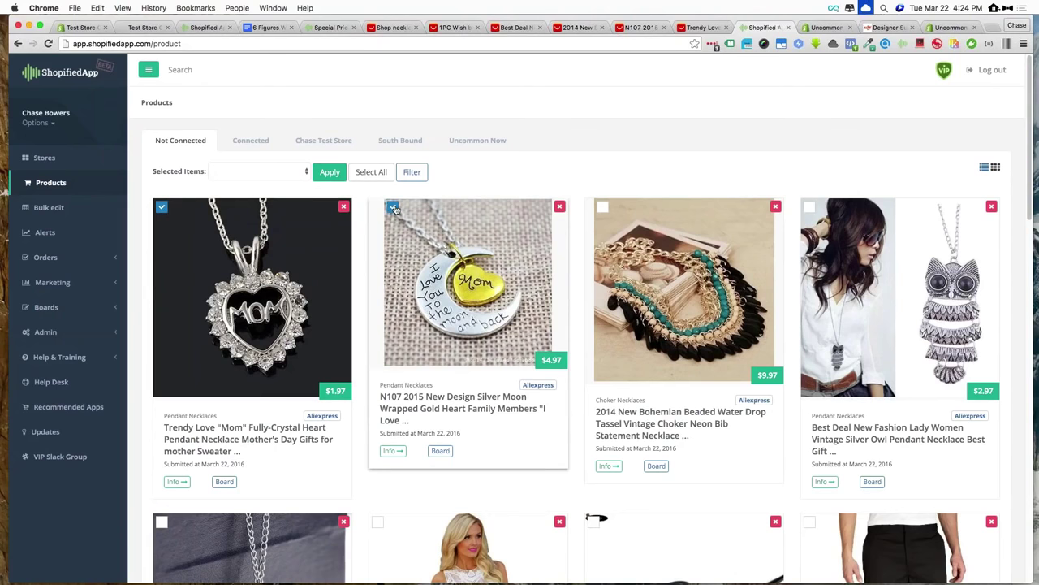
click(308, 175)
click(292, 178)
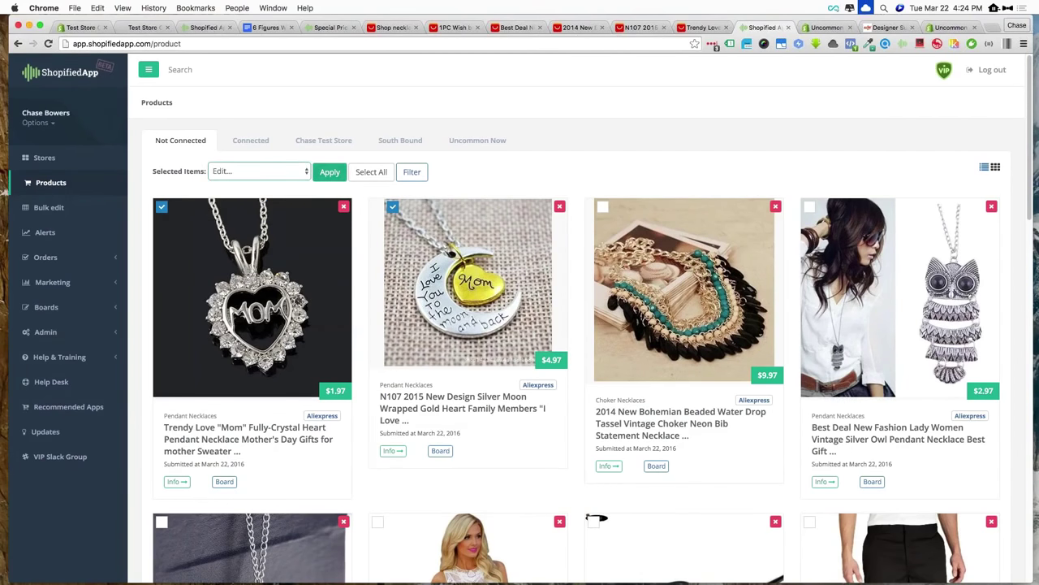
click(330, 171)
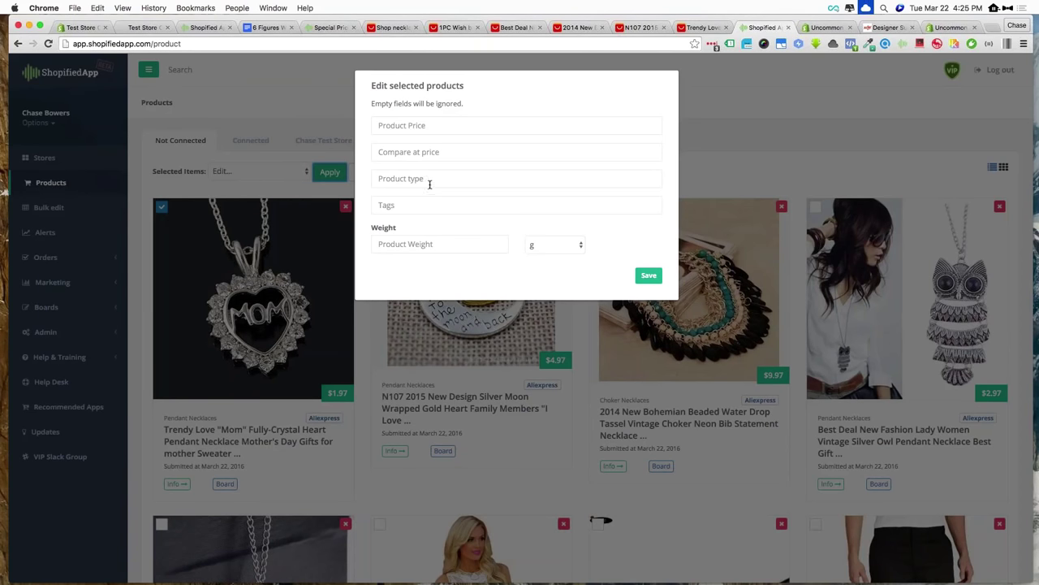
Set both products' type to Necklace and price to $12.95, and apply the edit.
click(416, 205)
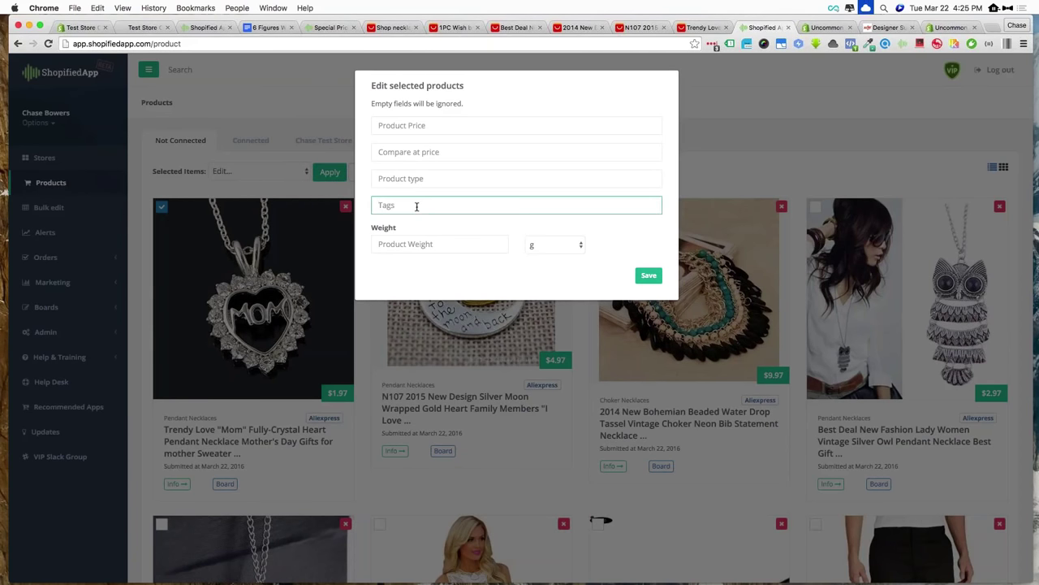
click(446, 175)
text(Nec)
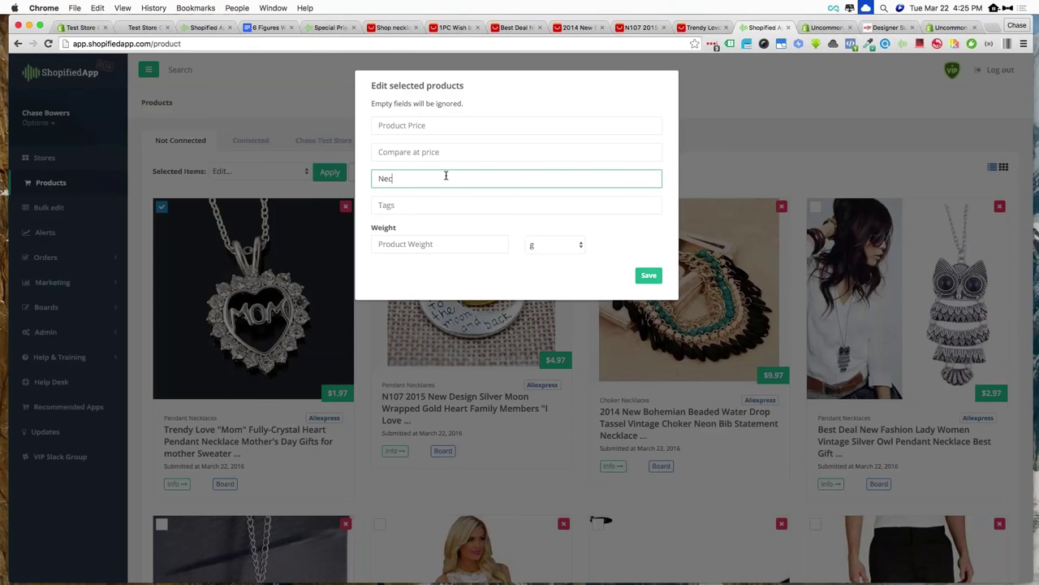
text(klace)
click(459, 244)
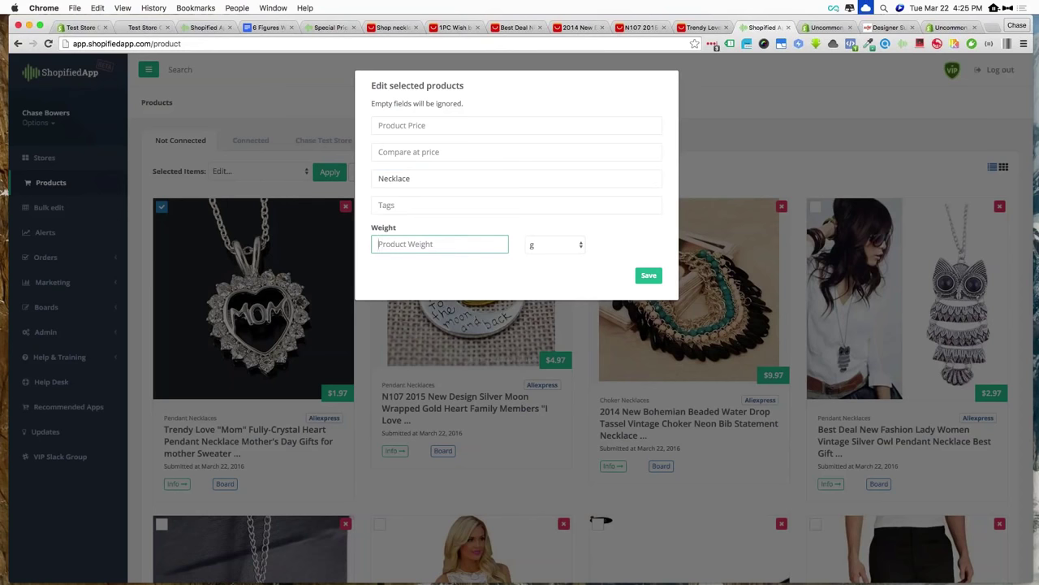
click(422, 127)
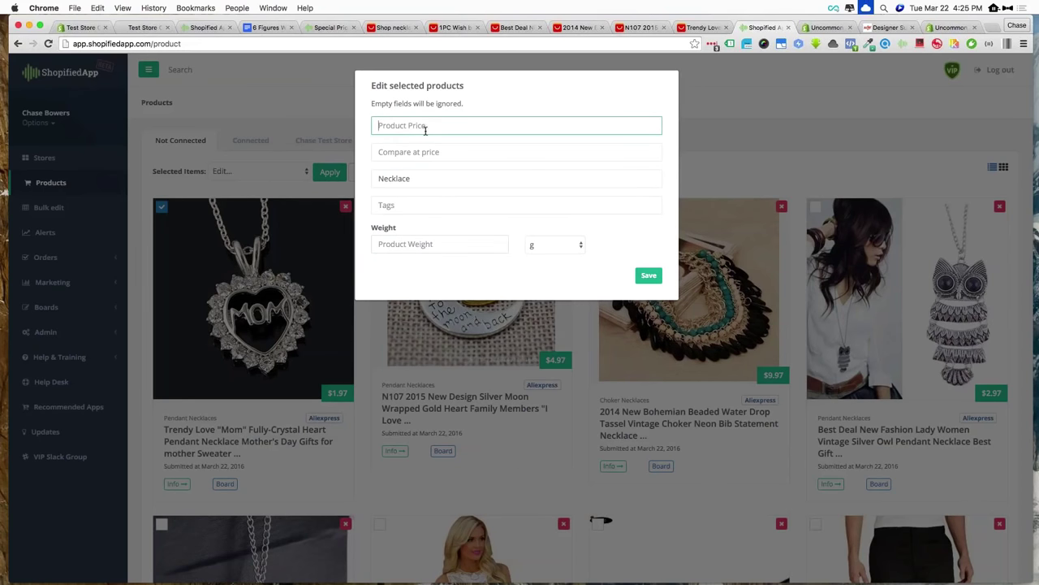
text(12.95)
click(647, 276)
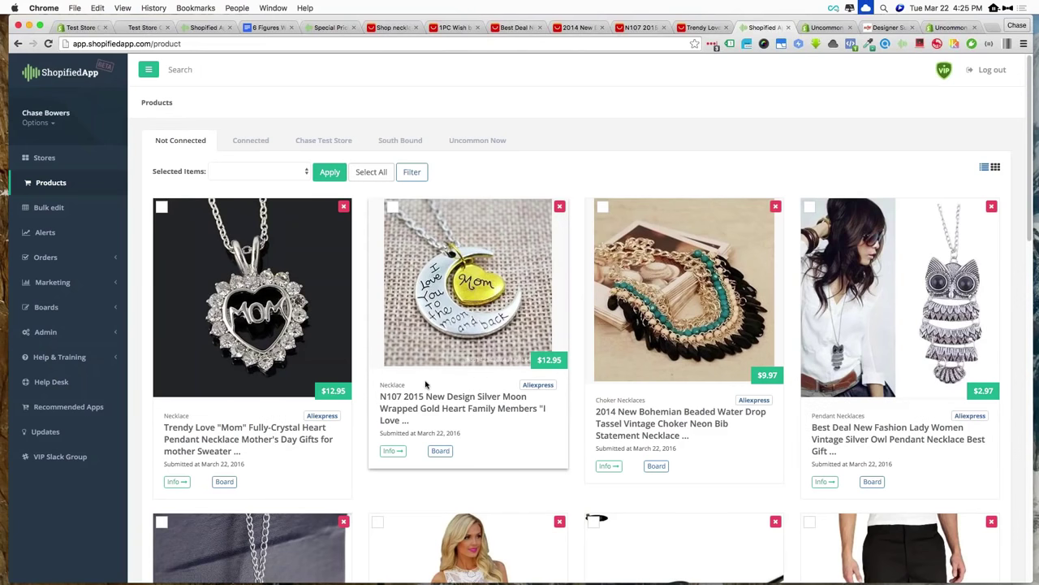
click(81, 211)
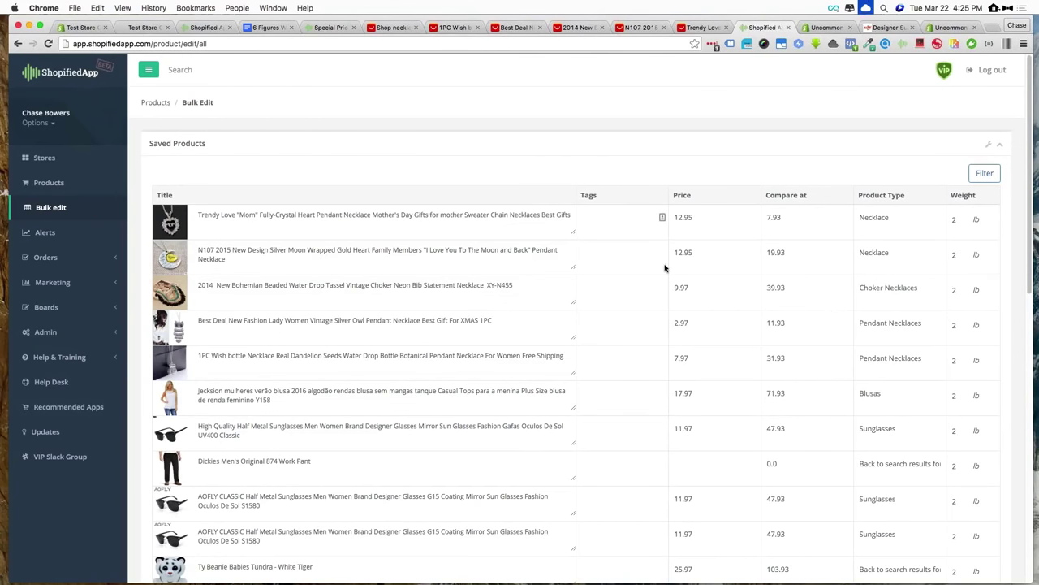
triple_click(305, 218)
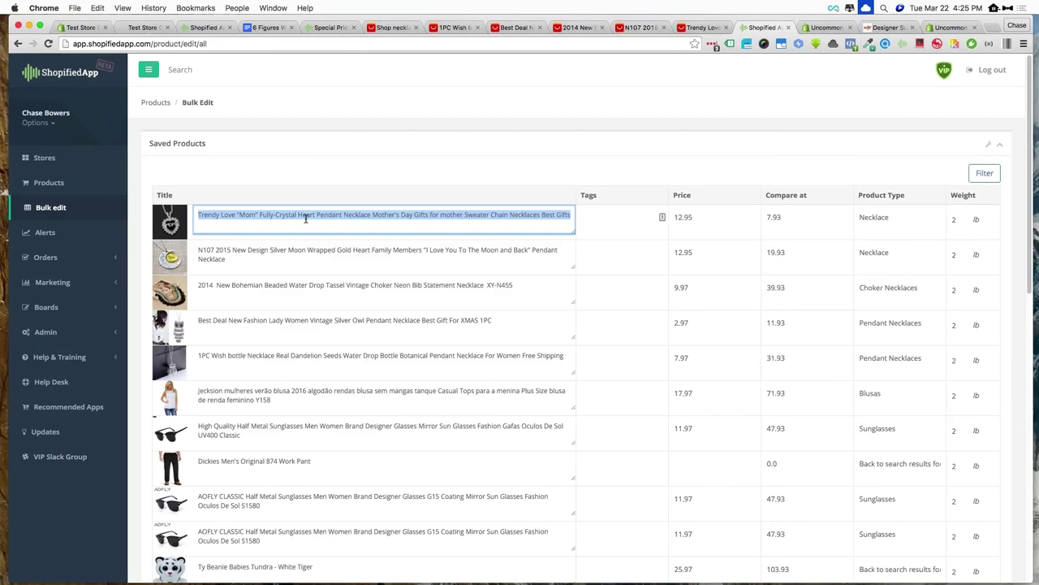
triple_click(284, 250)
click(288, 285)
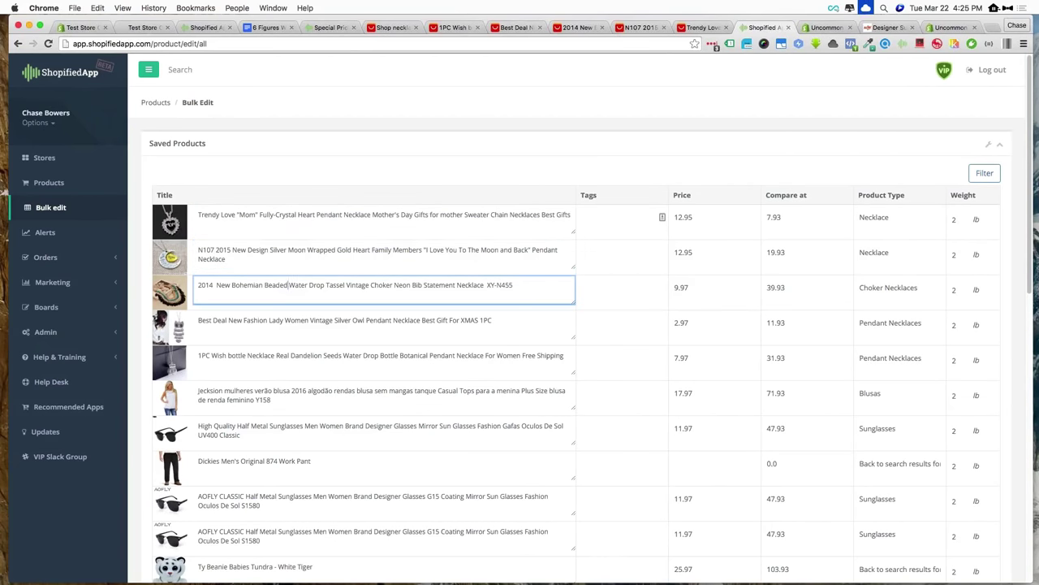
triple_click(289, 285)
click(280, 322)
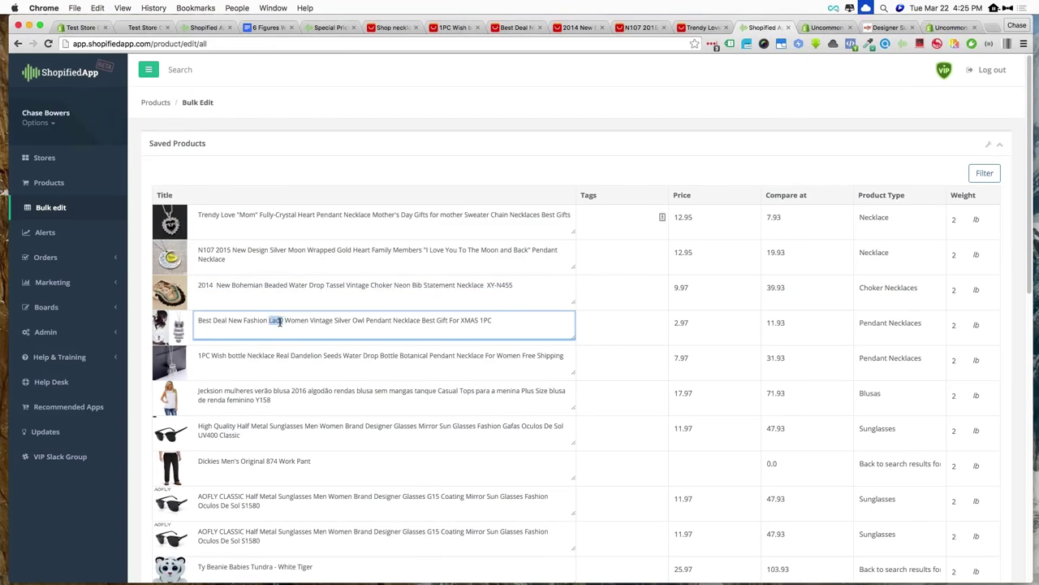
triple_click(280, 322)
triple_click(284, 361)
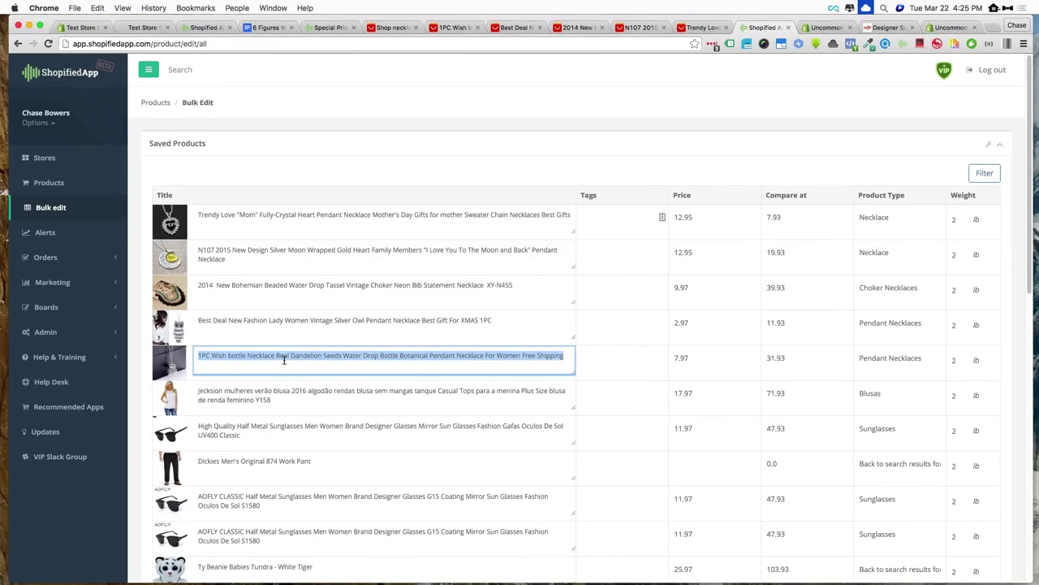
click(65, 184)
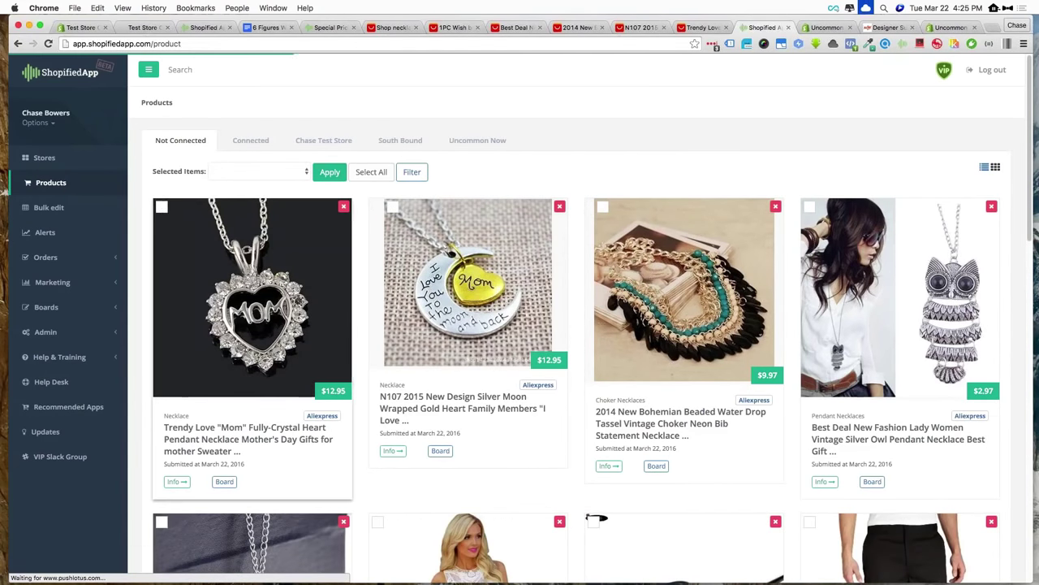
Send the Mom heart, N107 moon and Bohemian choker necklaces via Send To Shopify to Chase Test Store.
click(161, 207)
click(392, 208)
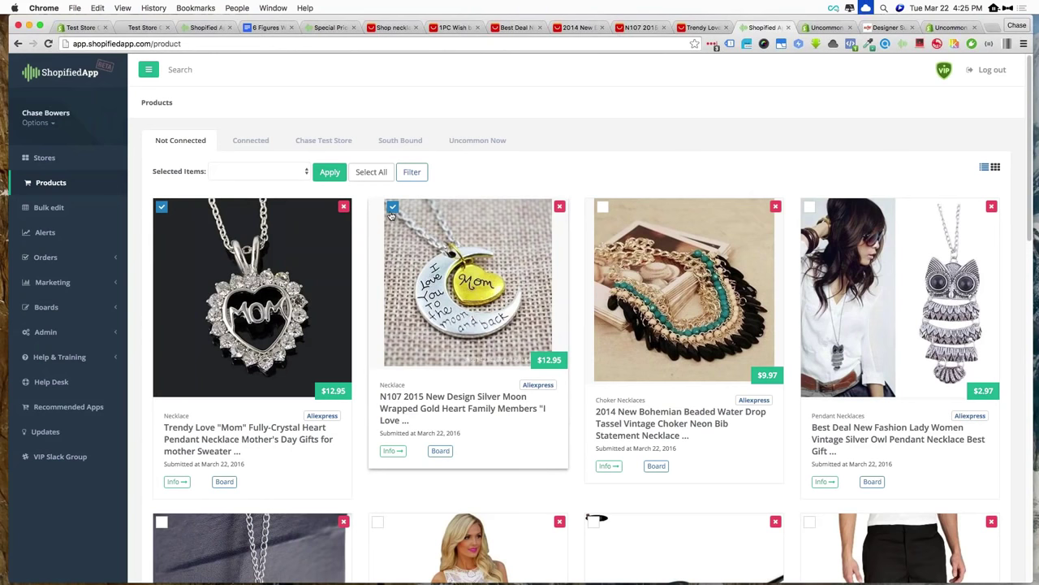
click(604, 212)
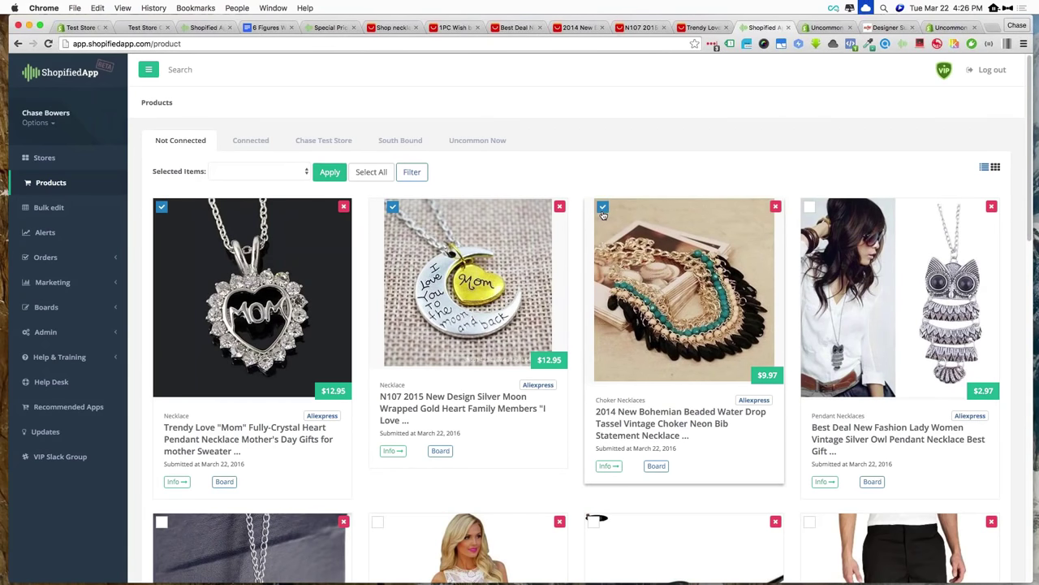
click(275, 172)
click(256, 201)
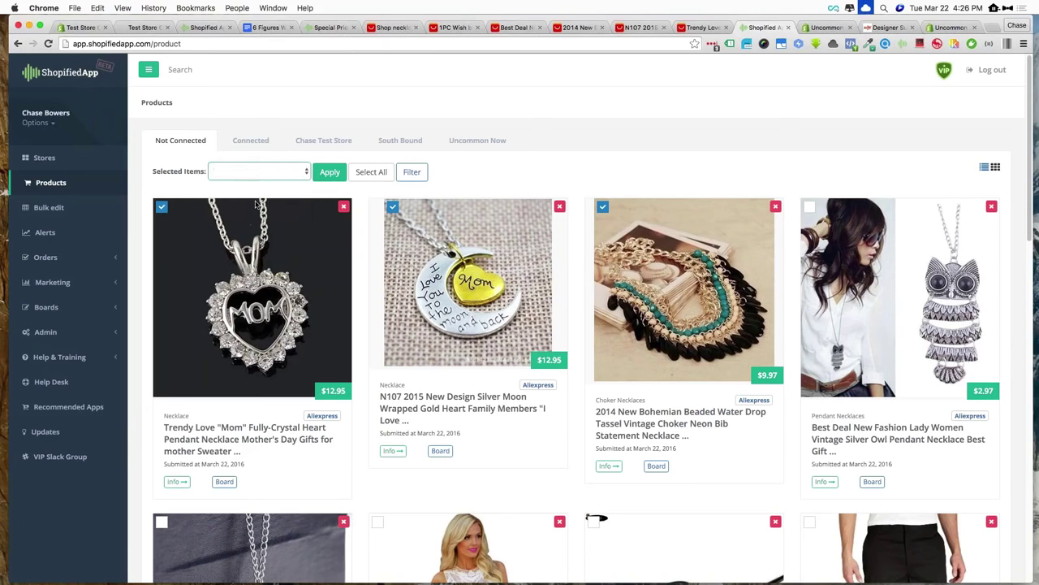
click(326, 172)
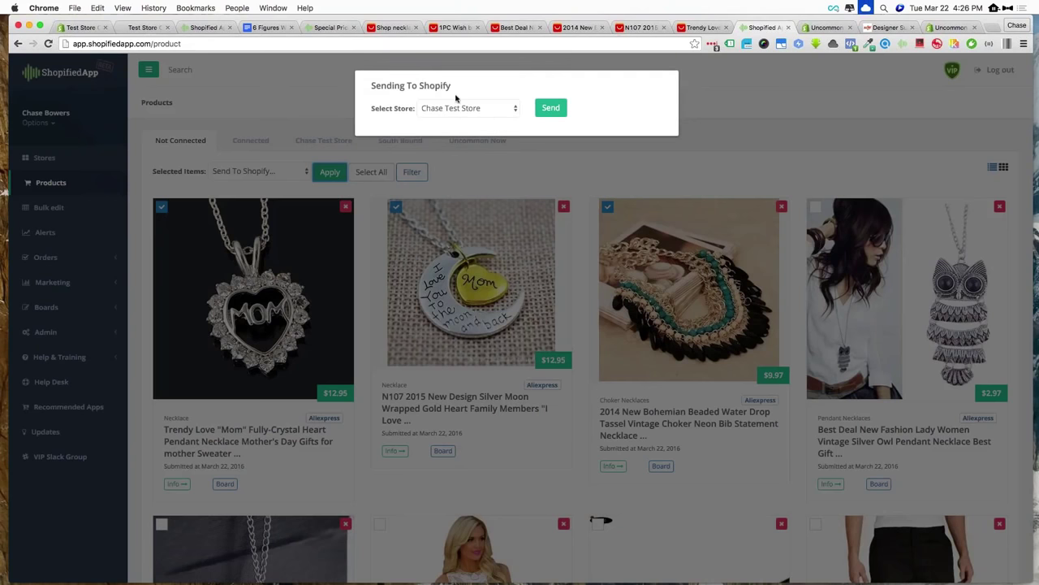
click(553, 108)
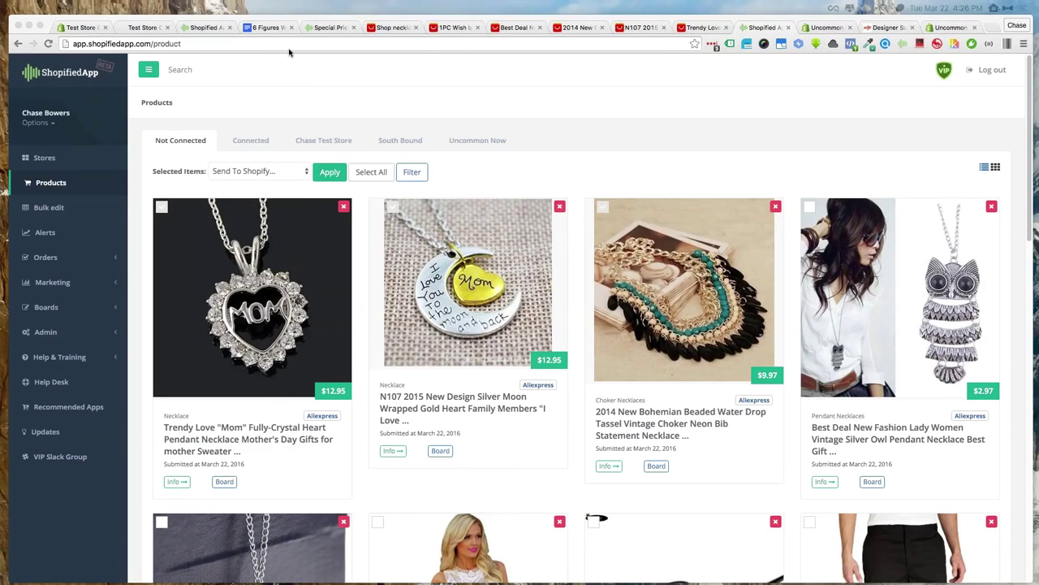
Open the Test Store admin's Products list showing the three new Hidden necklaces.
click(92, 28)
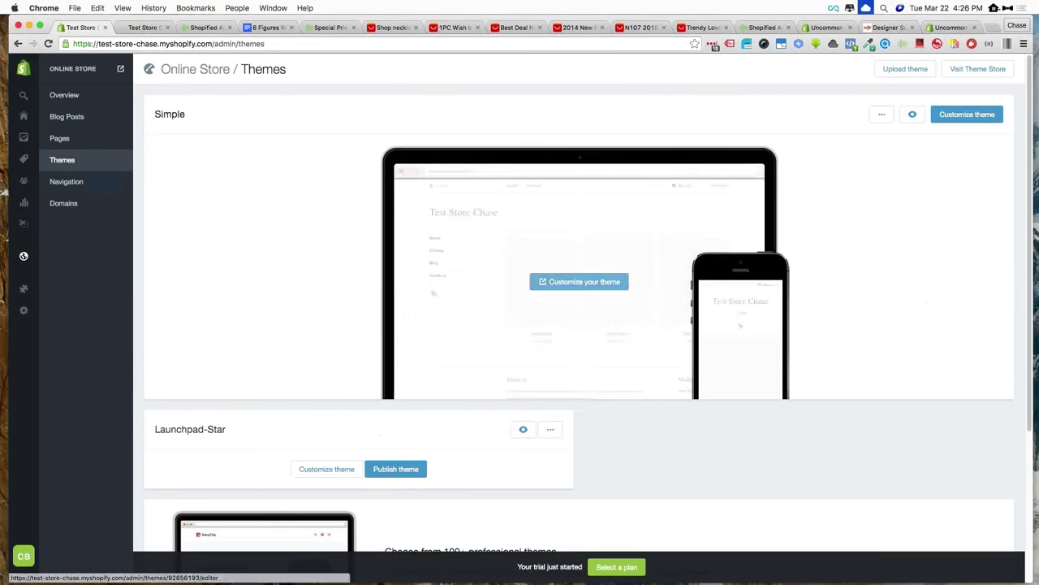
mouse_move(41, 129)
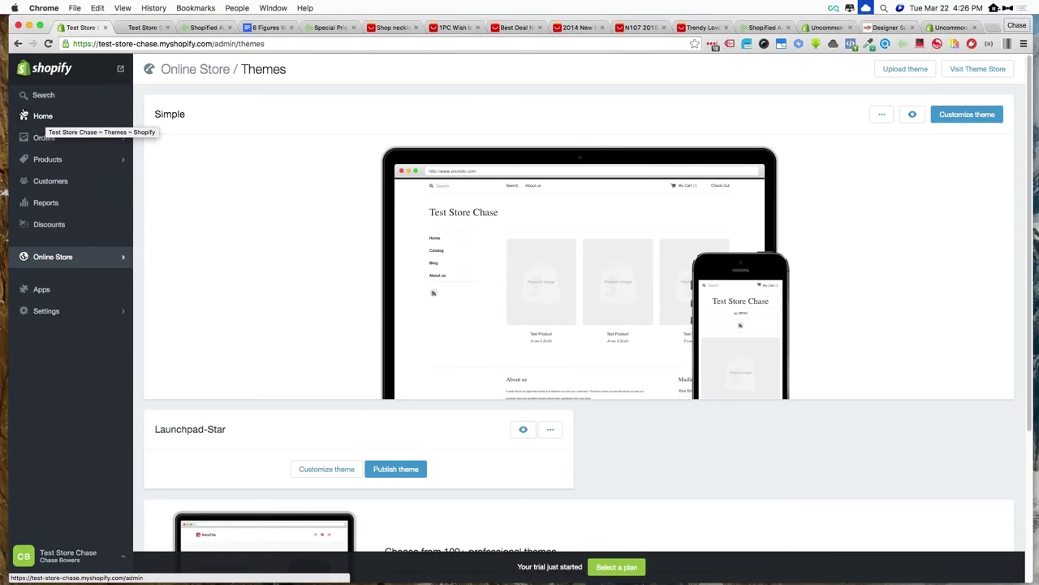
click(50, 160)
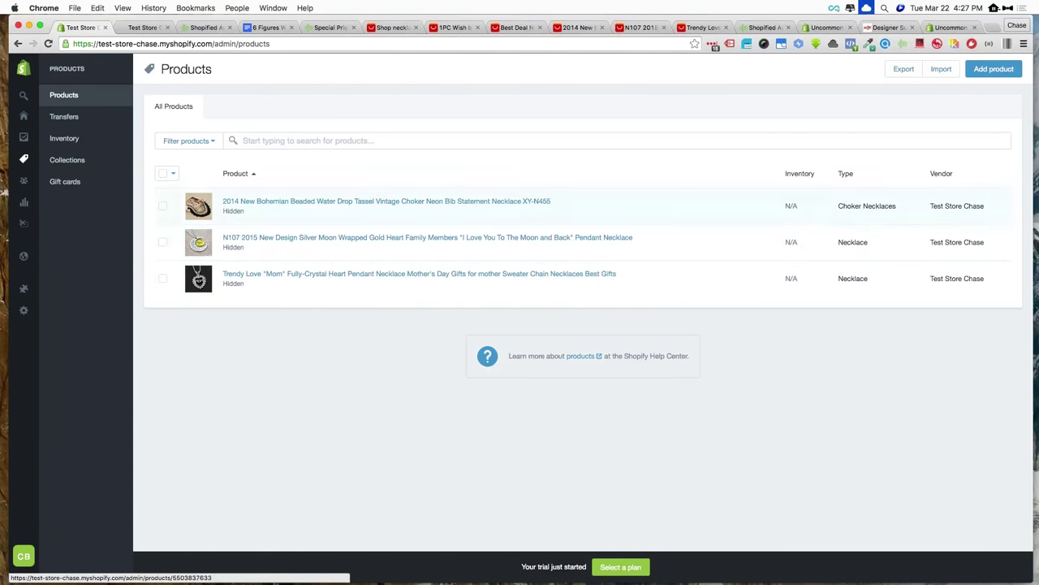
click(163, 173)
click(315, 175)
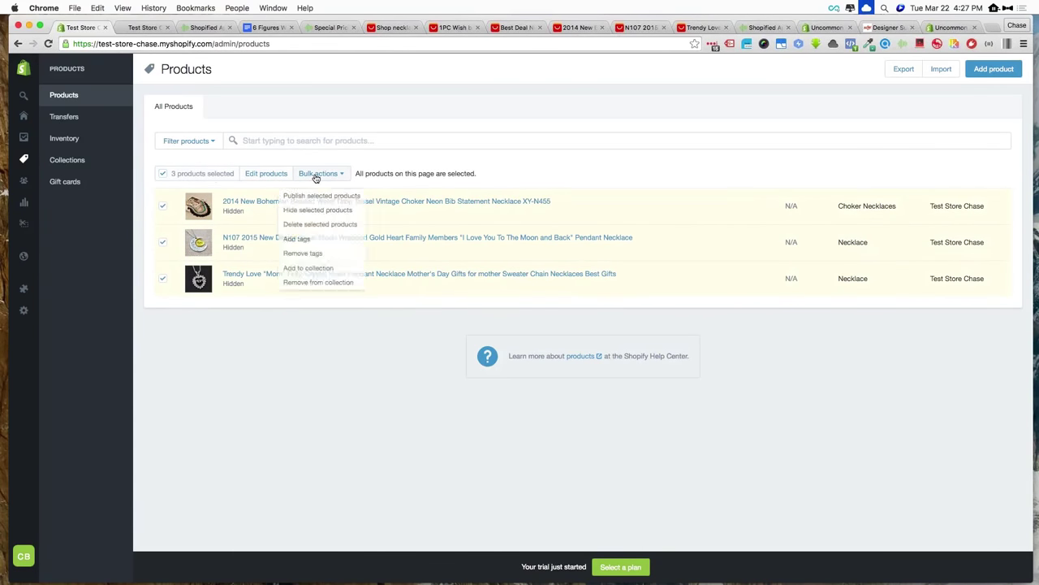
click(316, 175)
click(274, 177)
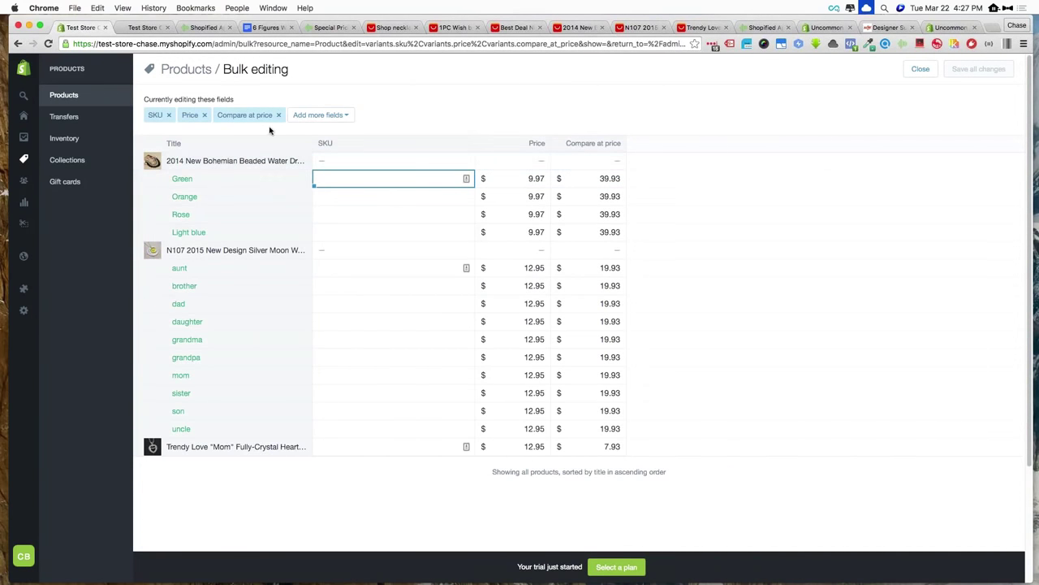
click(66, 95)
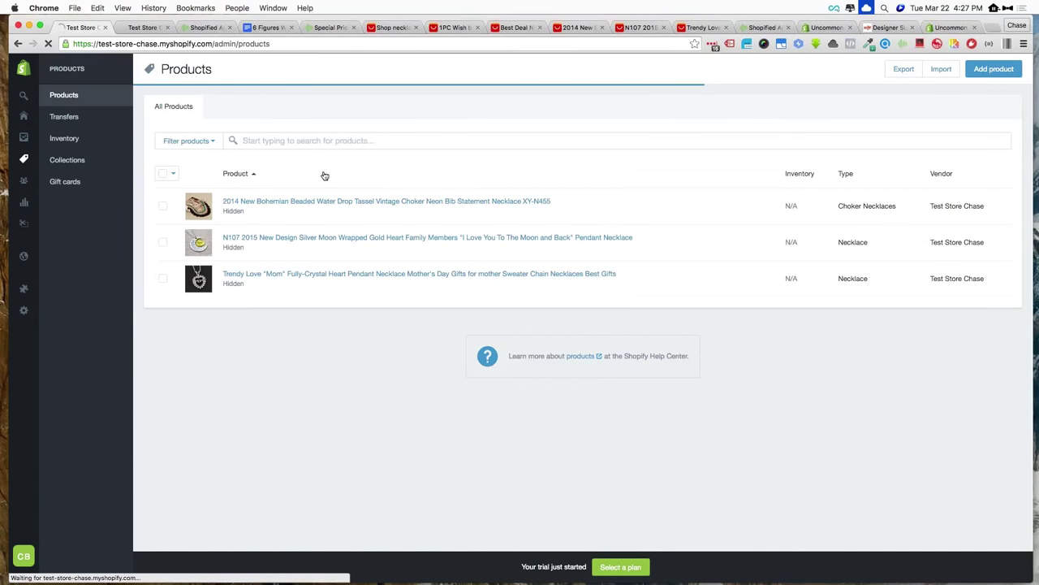
Save the Bohemian choker, preview its $9.97 storefront page, and choose the Rose metal colour.
click(275, 202)
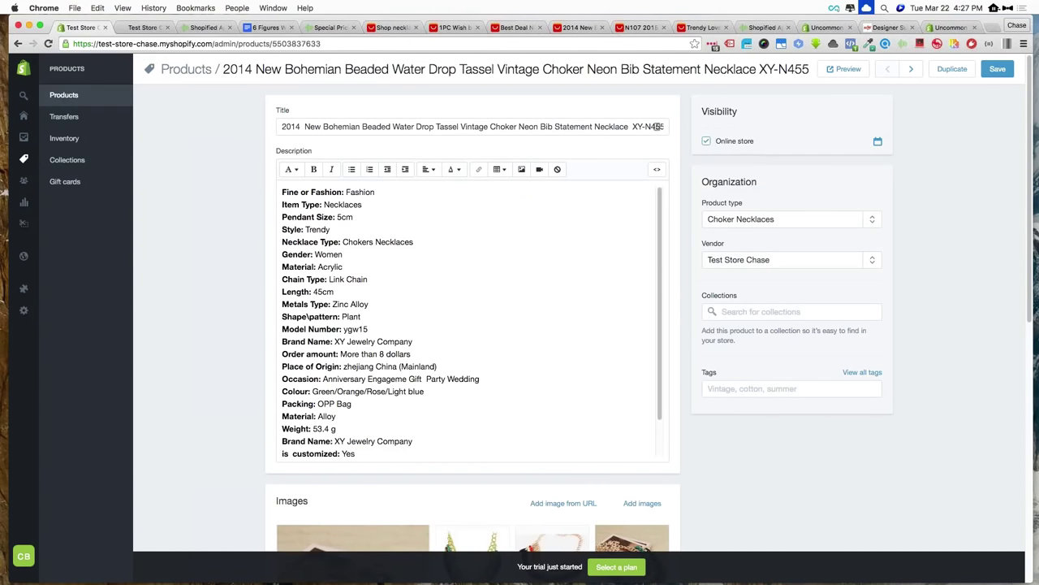
key(super+s)
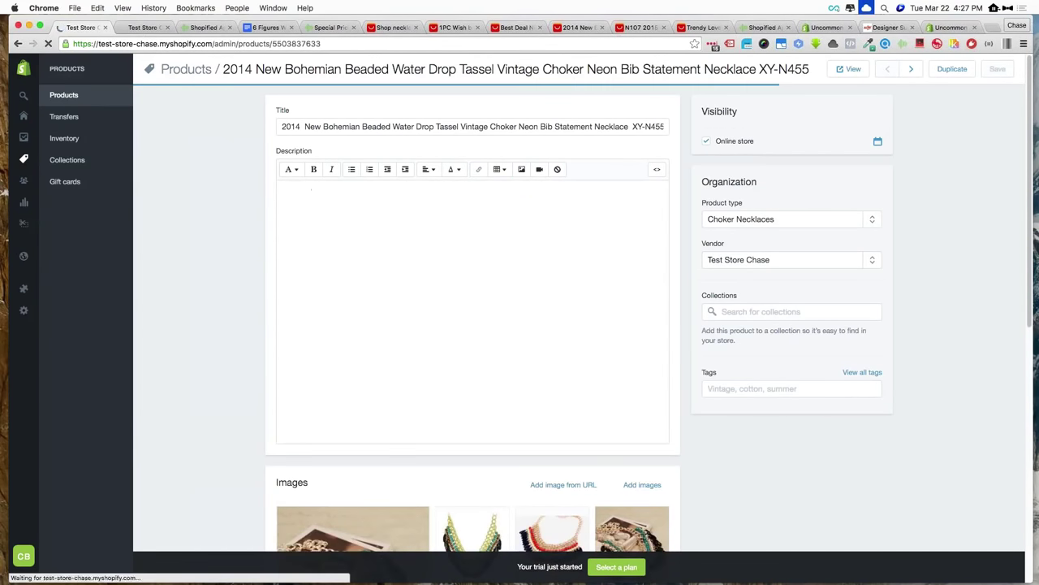
click(848, 69)
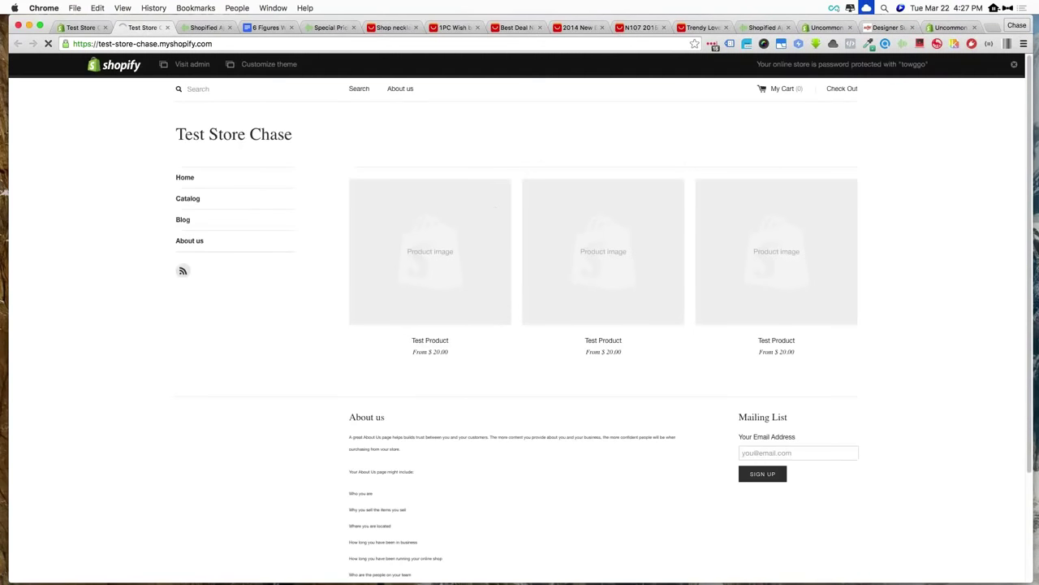
click(493, 209)
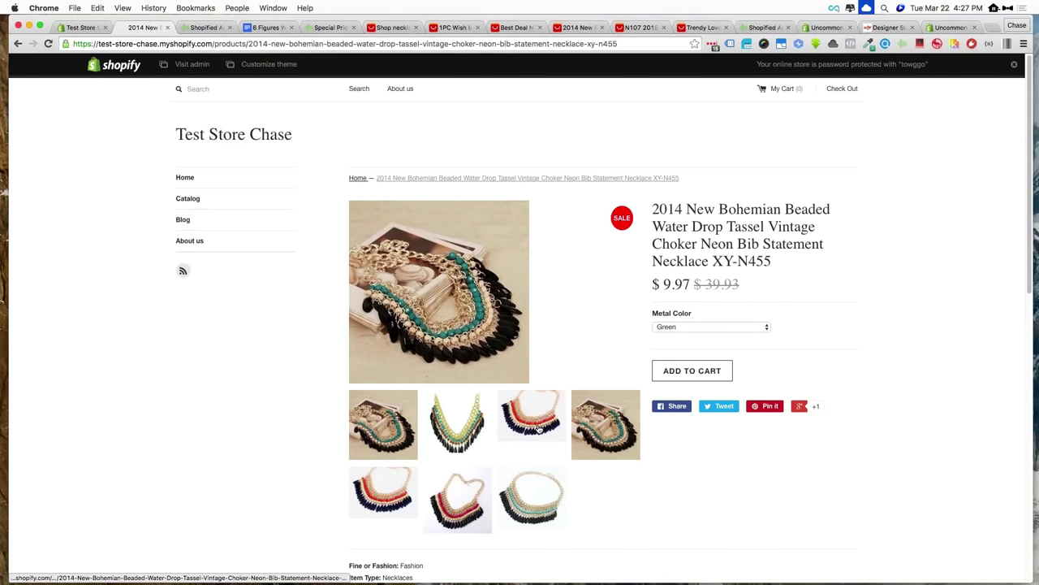
click(539, 428)
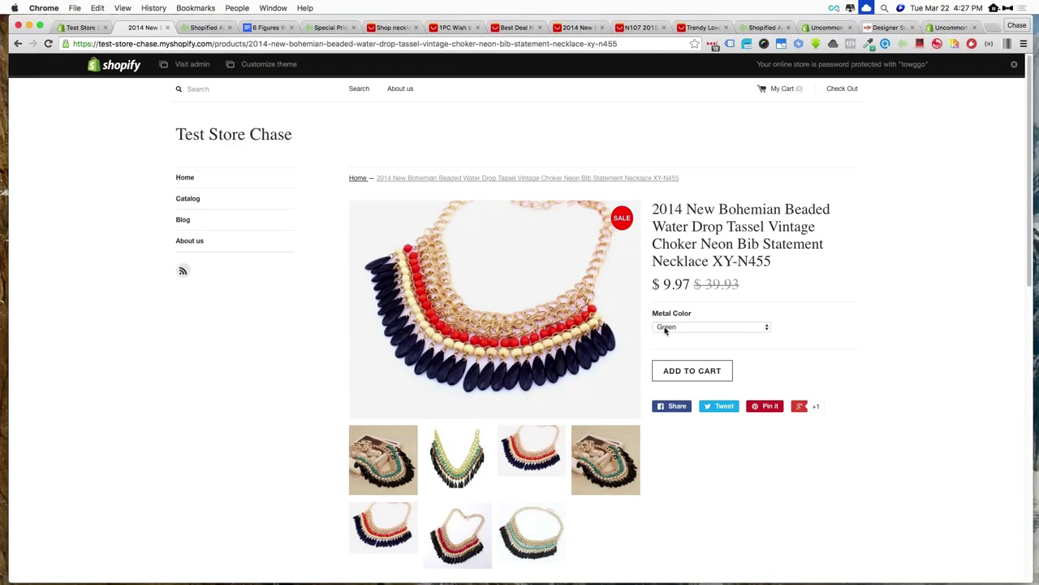
click(667, 329)
click(674, 346)
scroll(725, 254, down, 2)
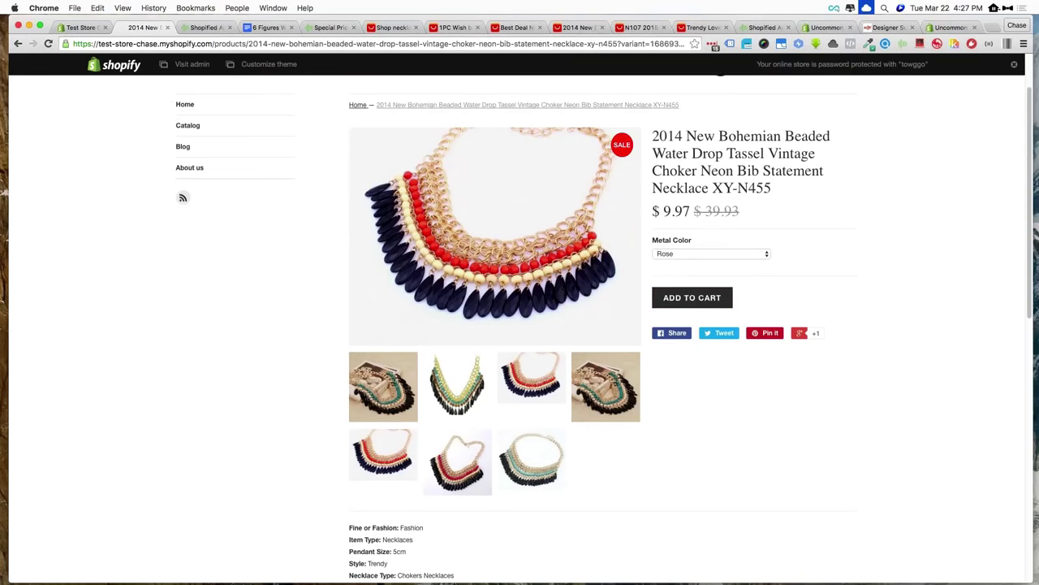
scroll(851, 260, up, 2)
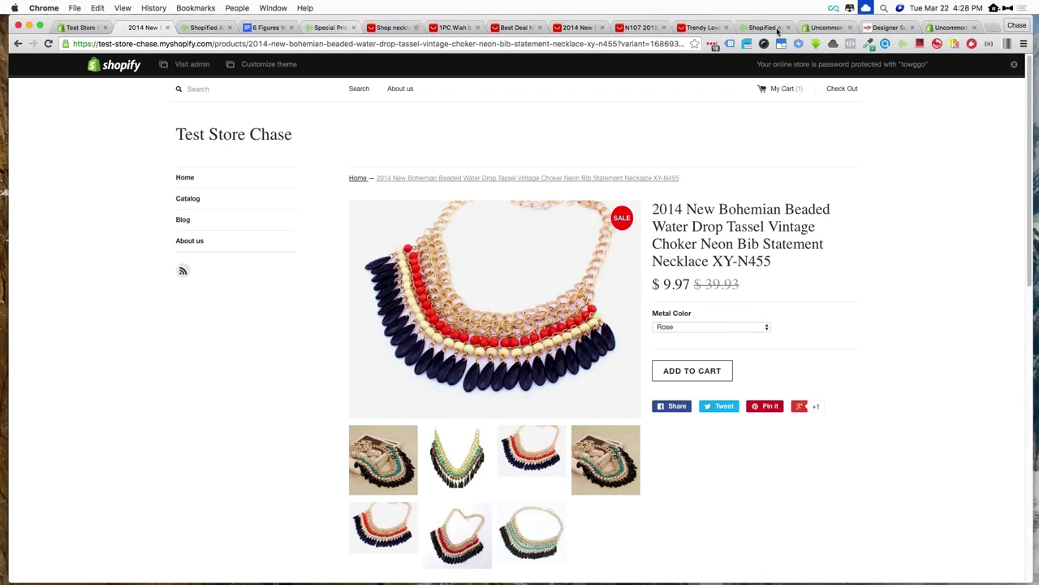
Open the owl pendant necklace's details from ShopifiedApp's imported products list.
click(207, 27)
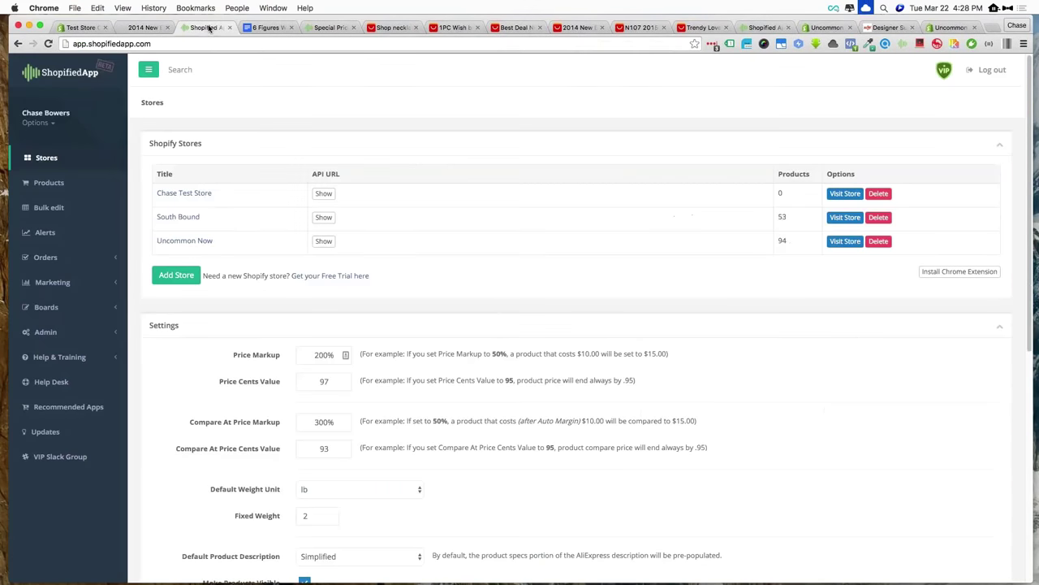
click(73, 182)
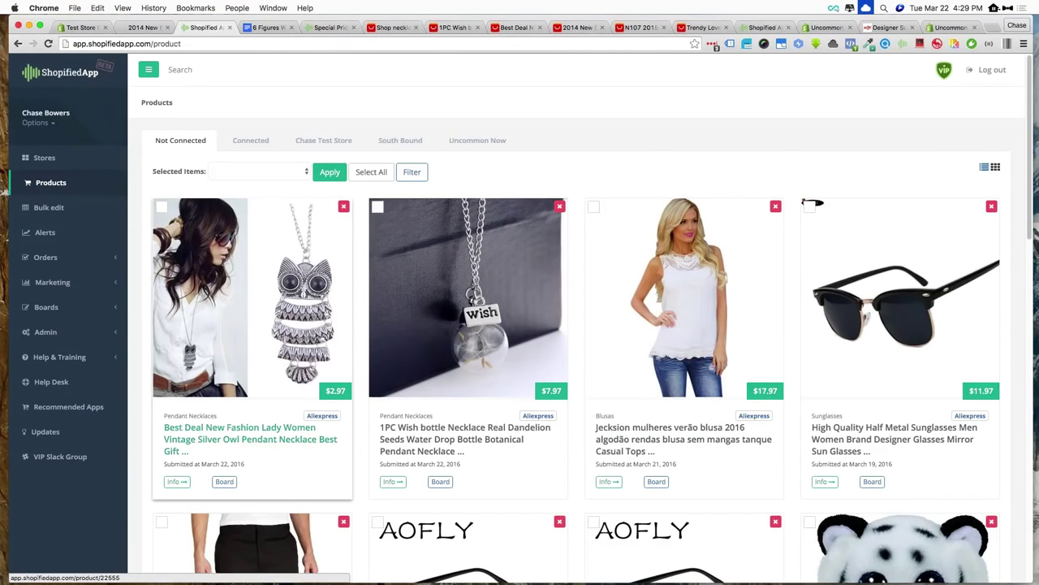
click(275, 428)
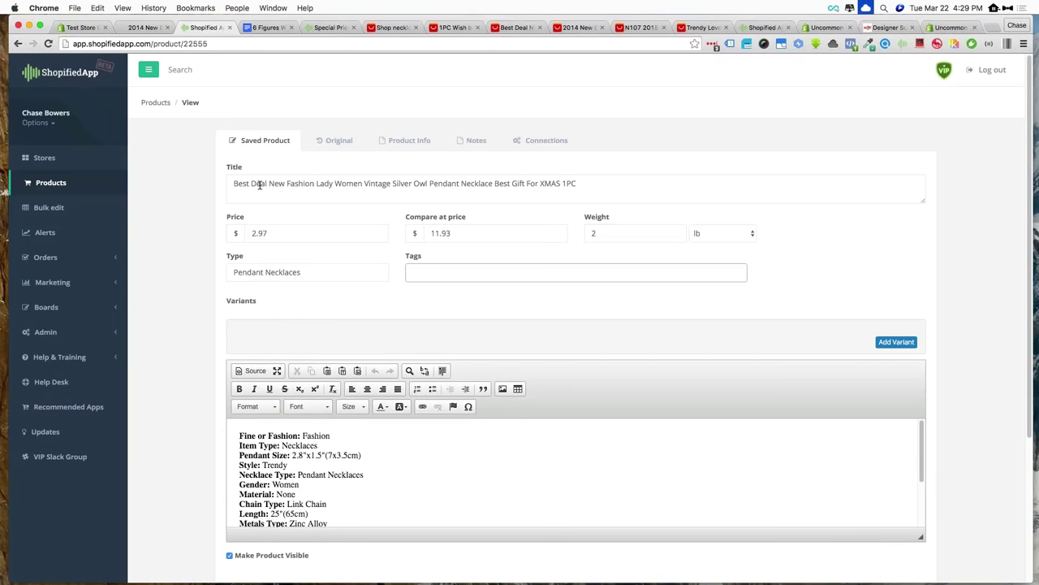
Check the title and price fields, then drag the description editor taller to show every specification line.
scroll(364, 163, down, 1)
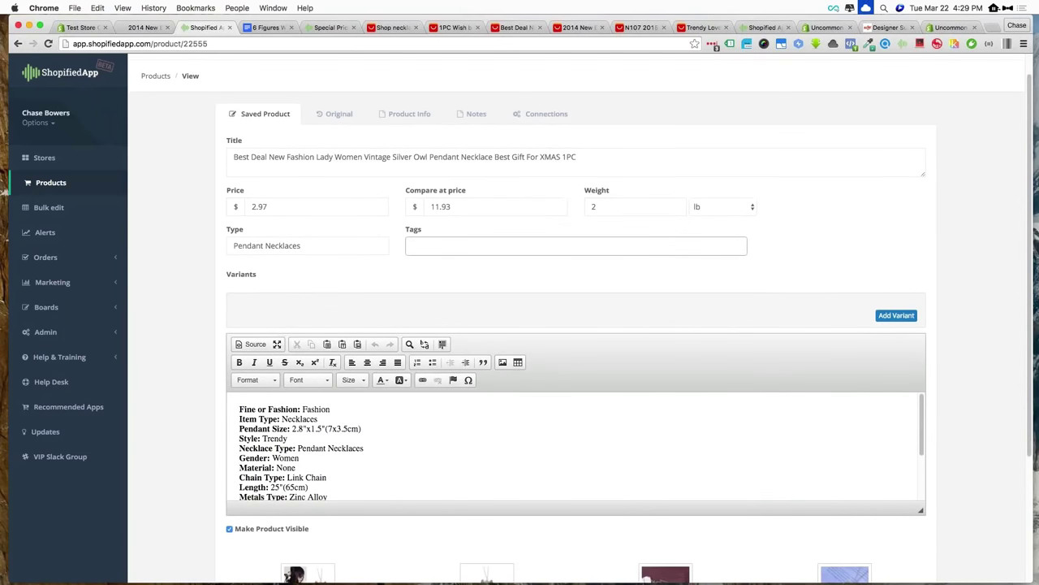
triple_click(364, 163)
click(332, 206)
click(462, 209)
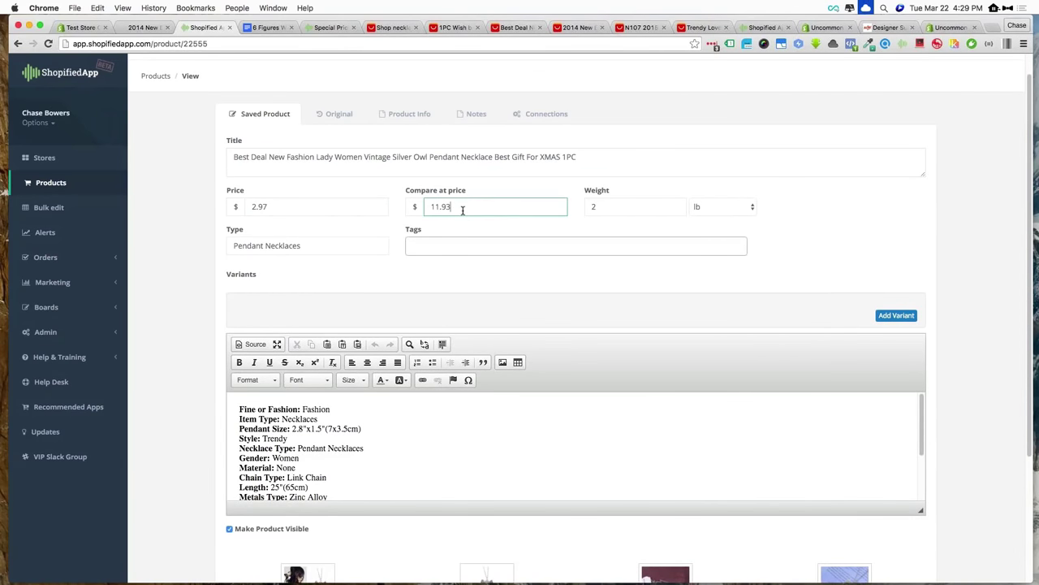
scroll(294, 237, down, 5)
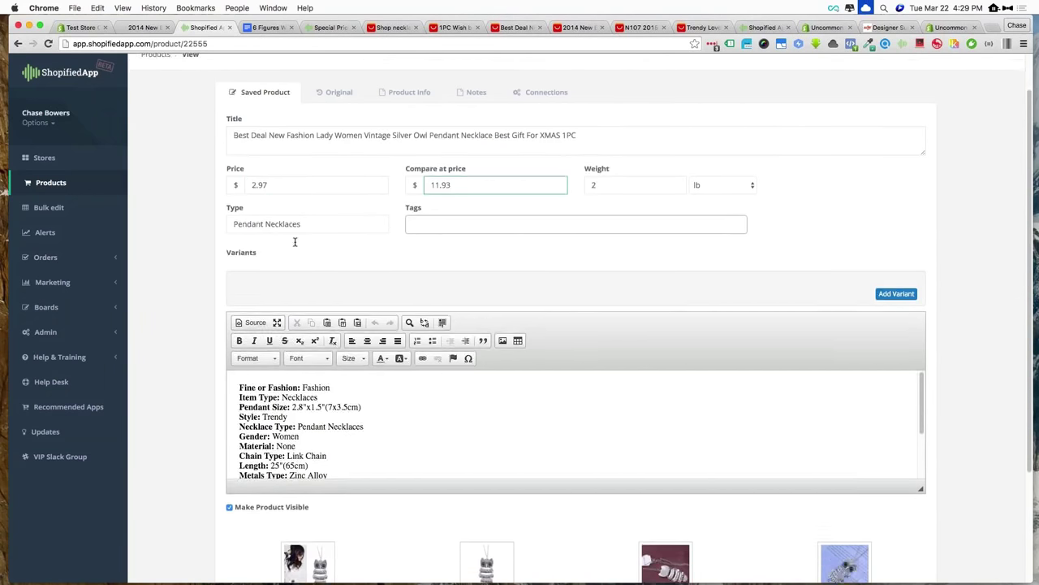
triple_click(320, 245)
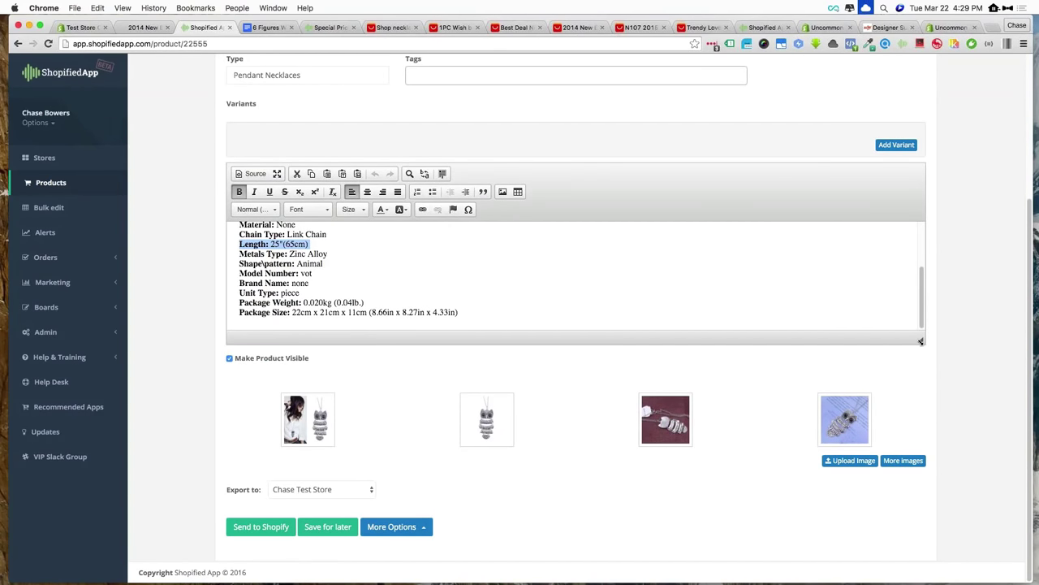
drag(920, 340, 909, 525)
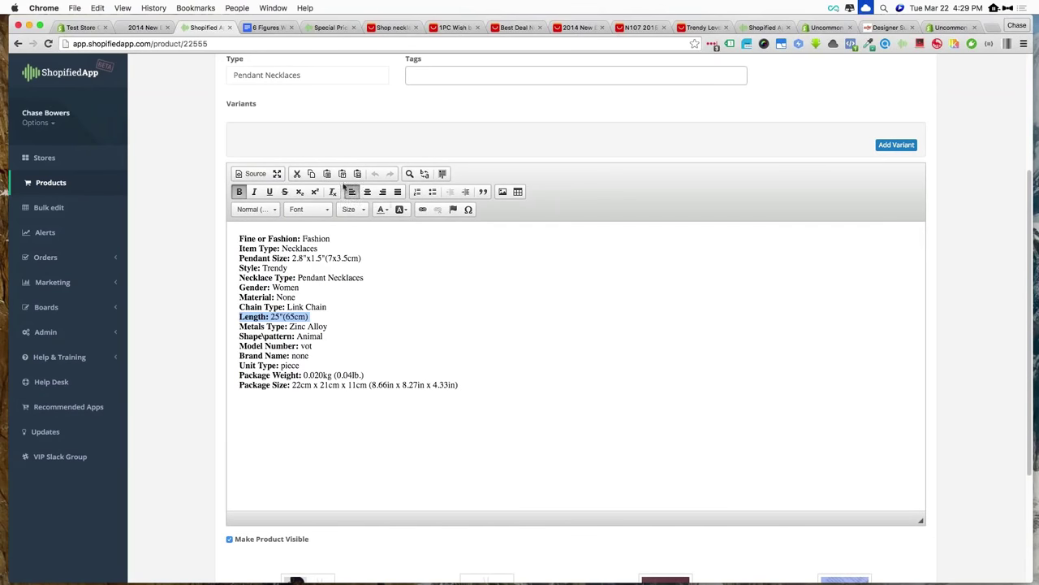
click(394, 327)
scroll(349, 349, down, 5)
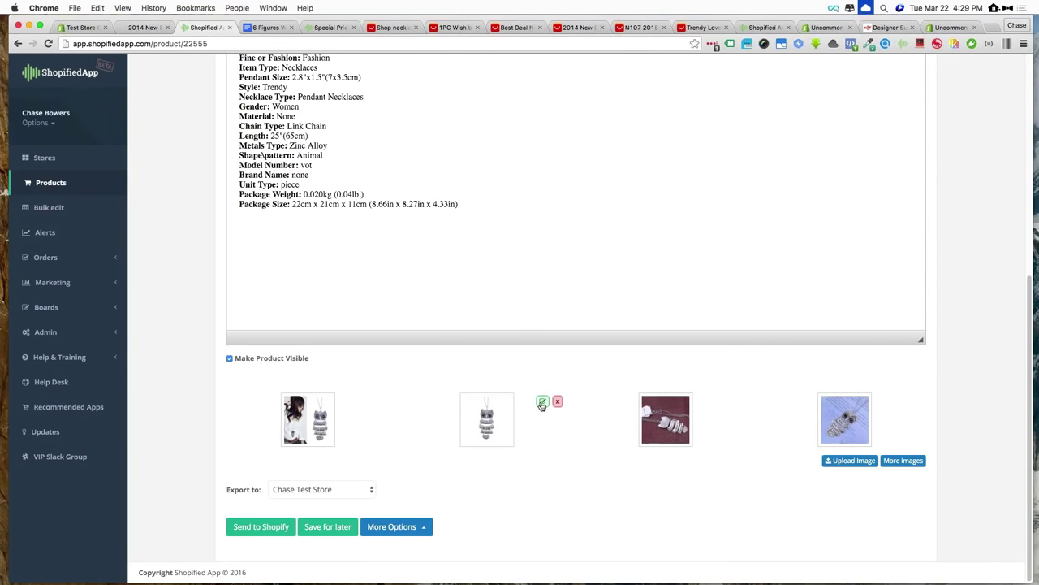
click(542, 401)
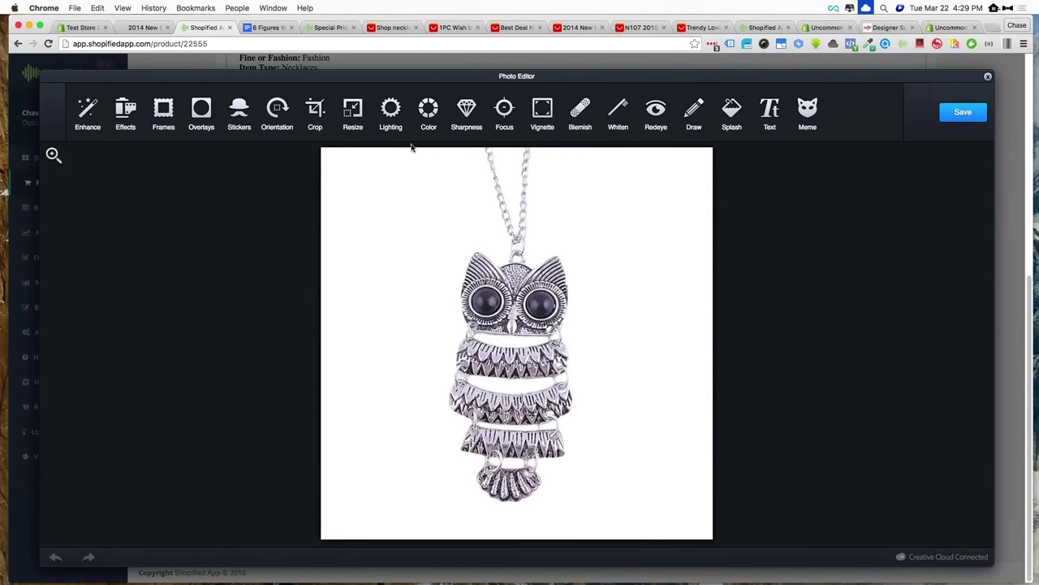
click(315, 112)
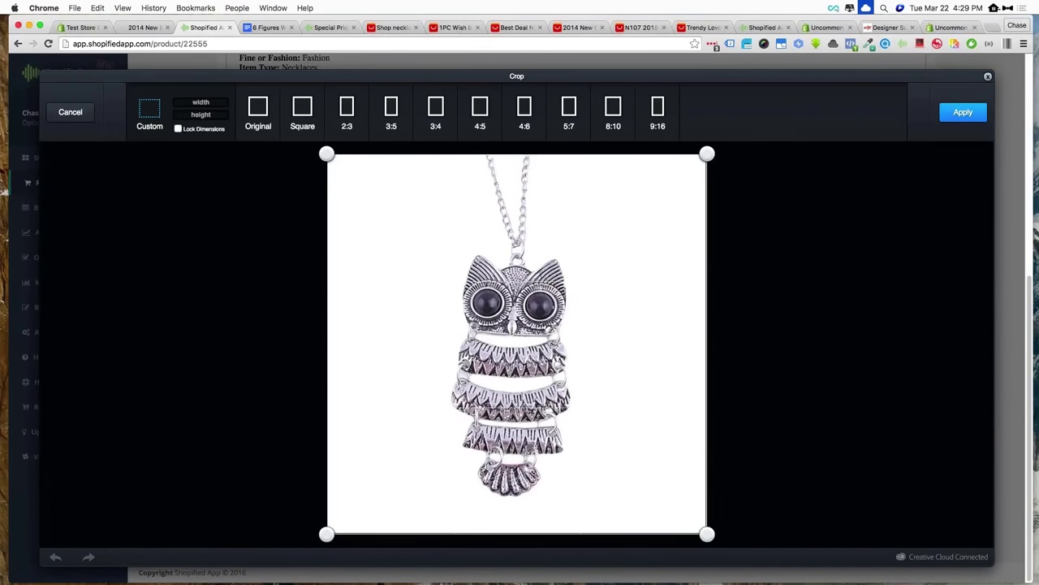
mouse_move(707, 153)
mouse_down()
mouse_move(708, 226)
mouse_move(714, 143)
mouse_up()
drag(329, 158, 297, 157)
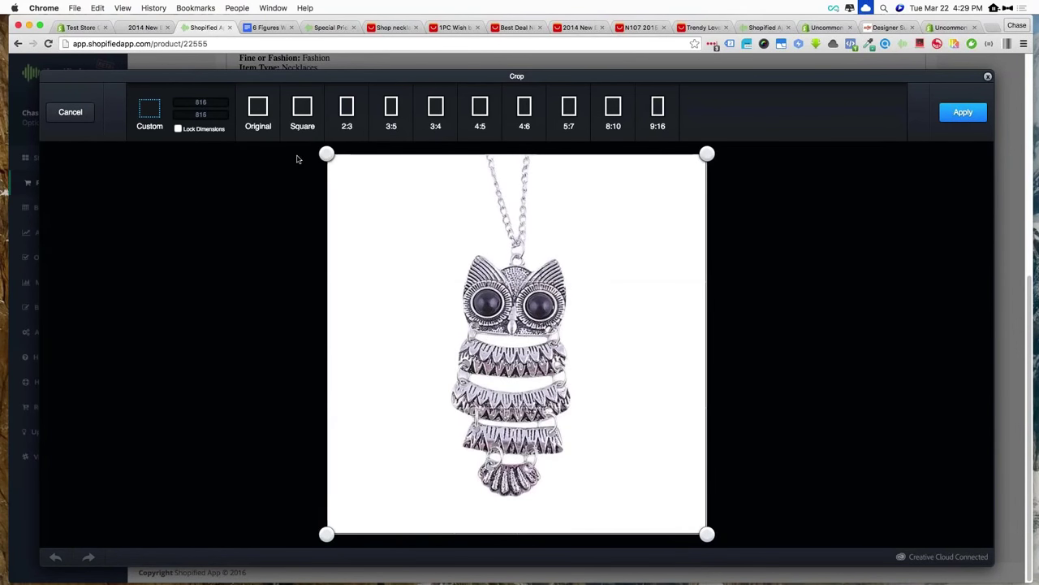
click(987, 76)
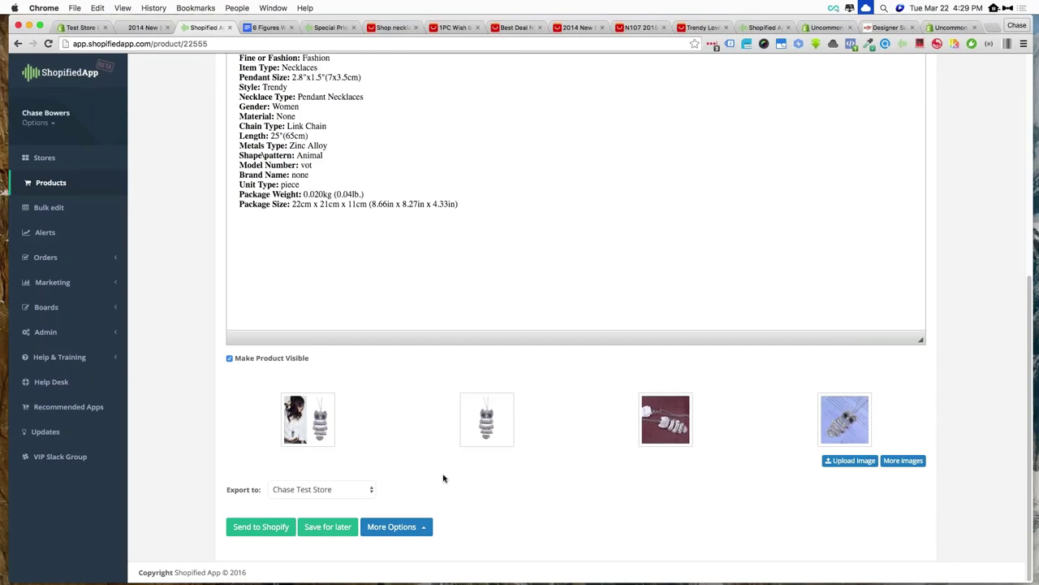
Review the Original, Product Info, Notes and Connections tabs, selecting the source link, then go back to Saved Product.
mouse_move(470, 432)
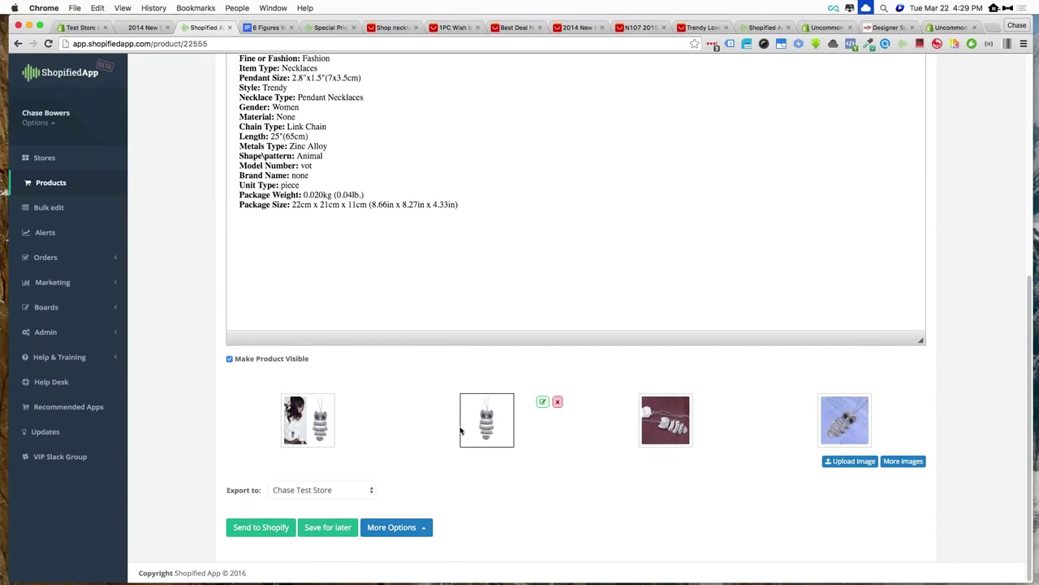
scroll(460, 431, up, 10)
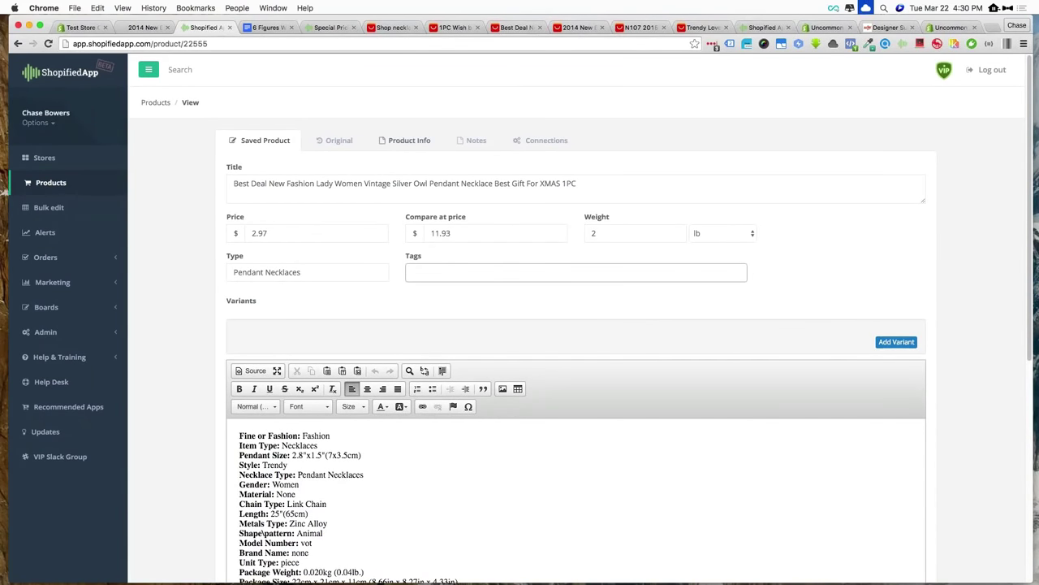
click(340, 143)
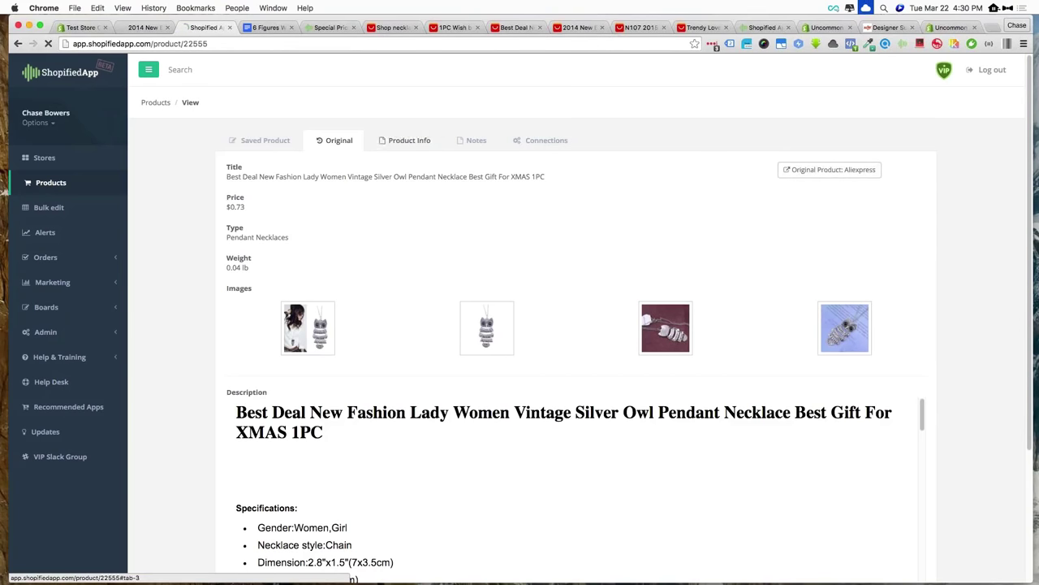
click(404, 140)
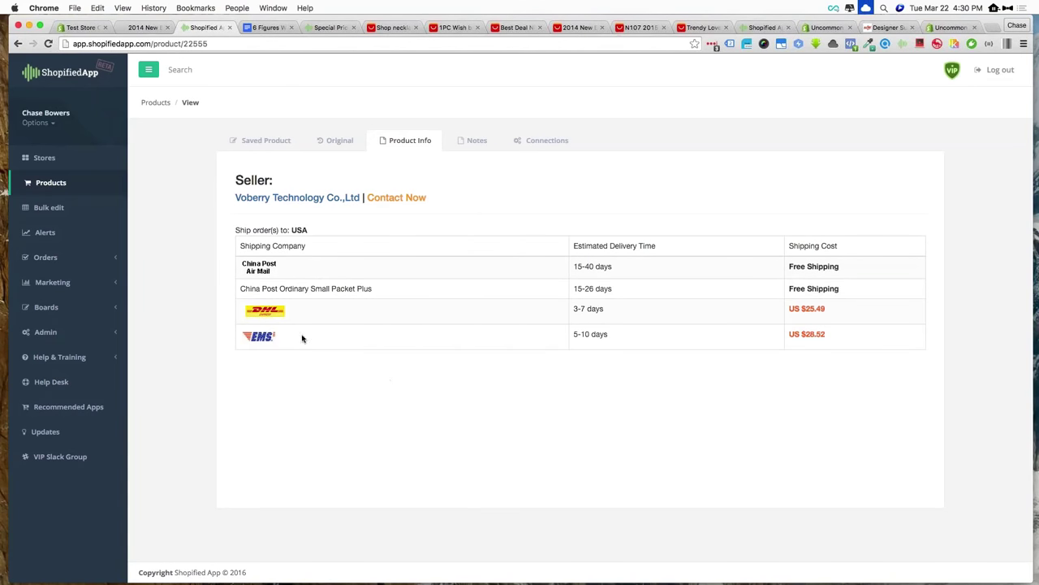
click(467, 139)
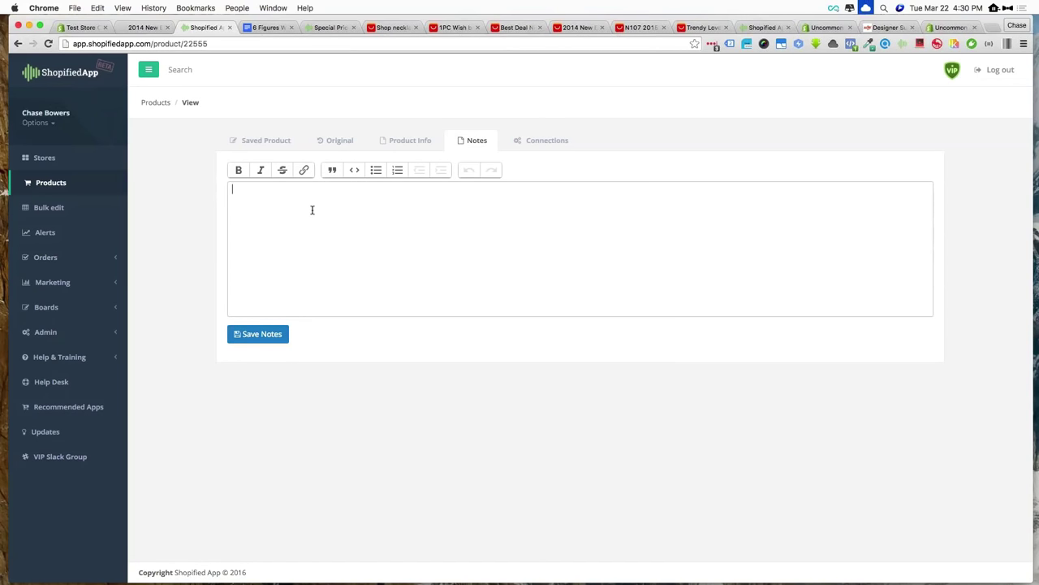
click(547, 142)
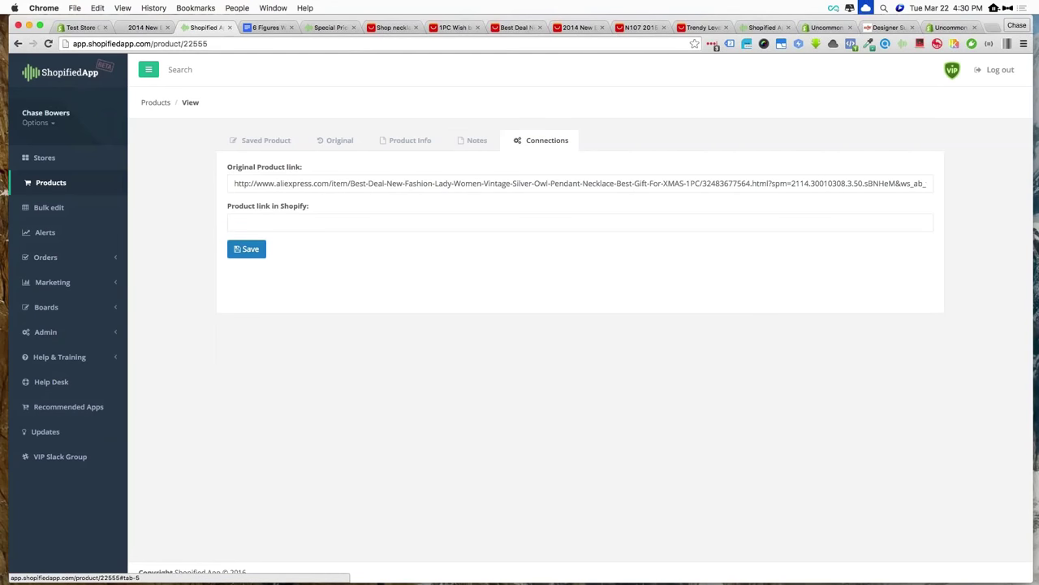
click(396, 182)
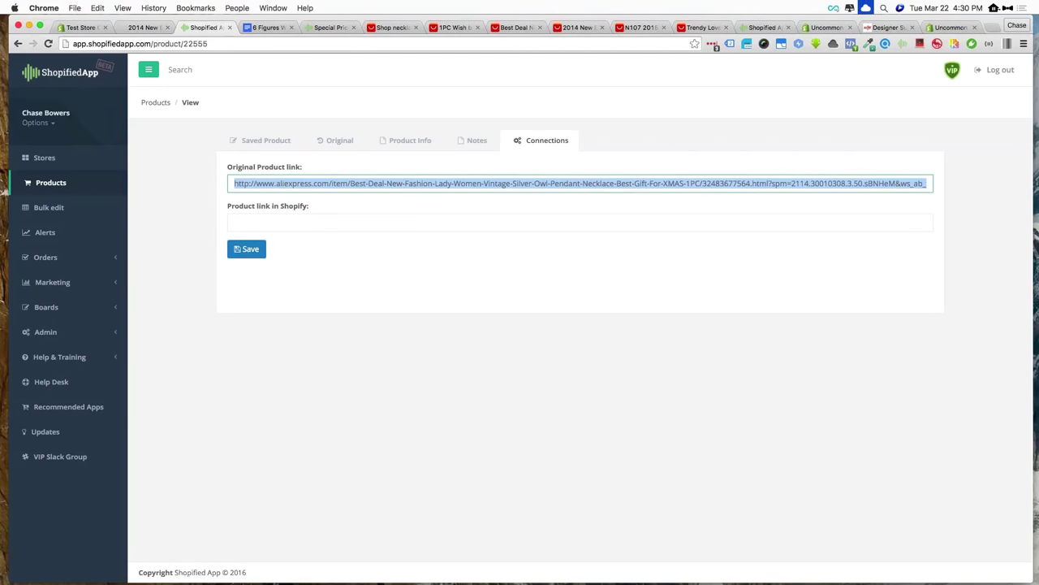
click(279, 143)
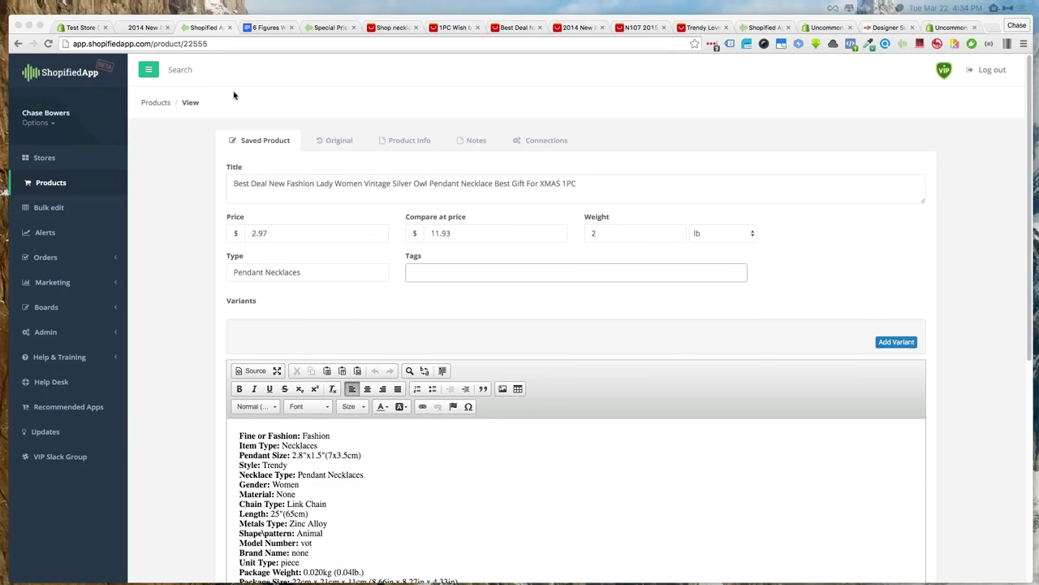
click(279, 78)
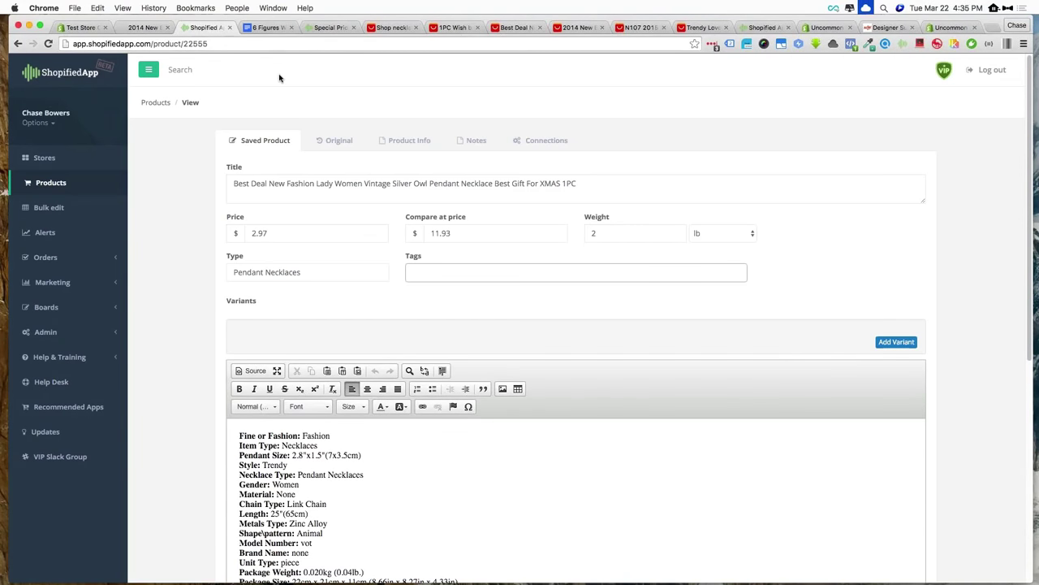
Go back to ShopifiedApp's Not Connected products grid, led by the owl pendant at $2.97.
click(36, 180)
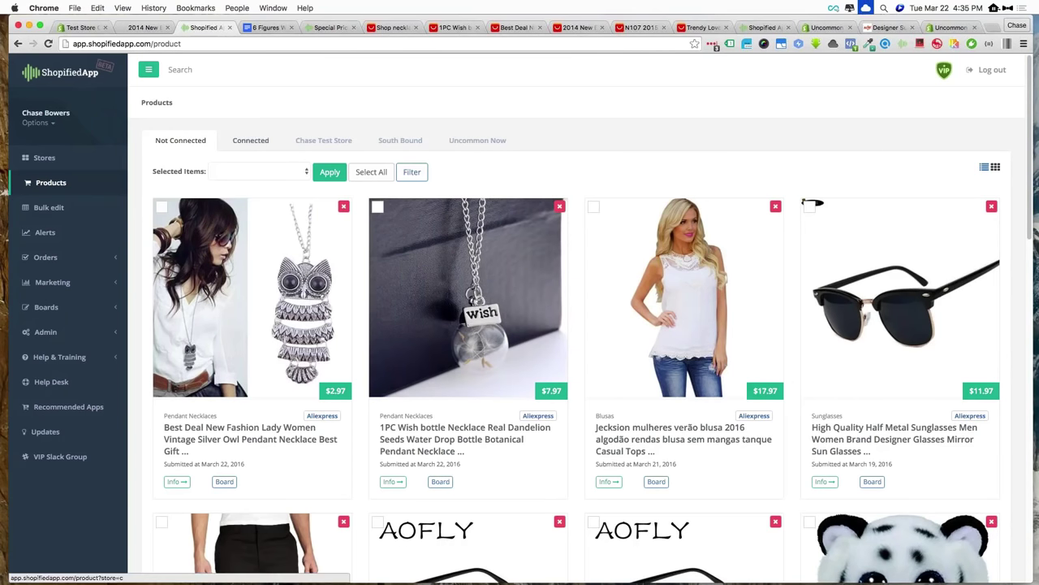
Open the Bohemian water drop tassel choker's storefront page at $9.97 and select its web address.
click(81, 27)
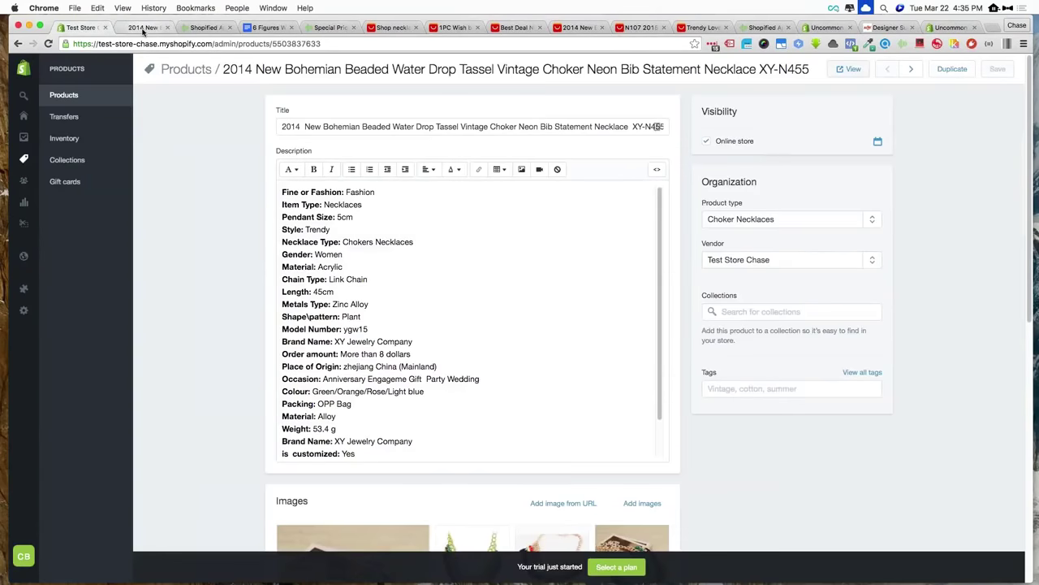
click(144, 28)
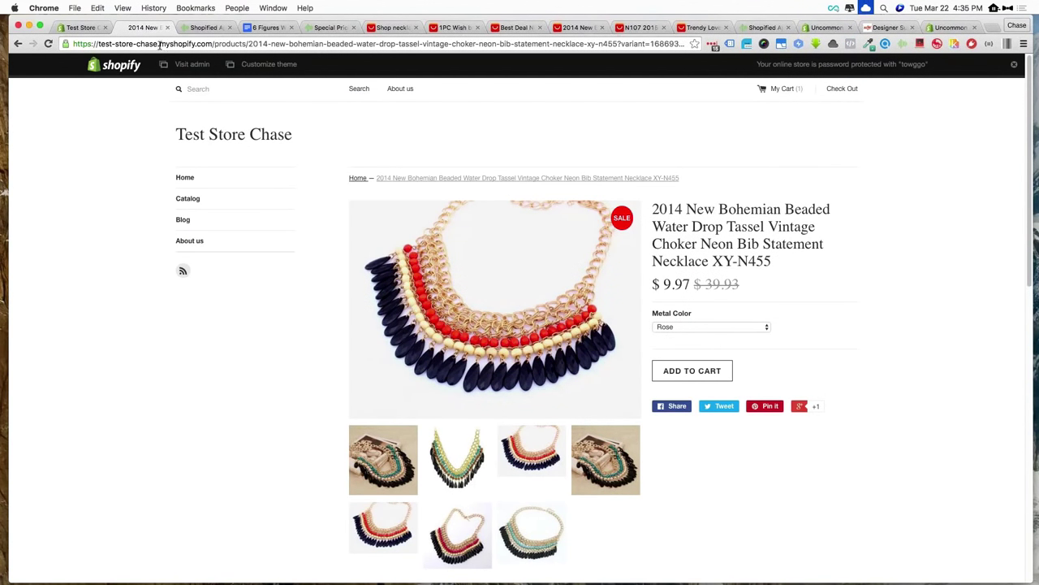
click(210, 44)
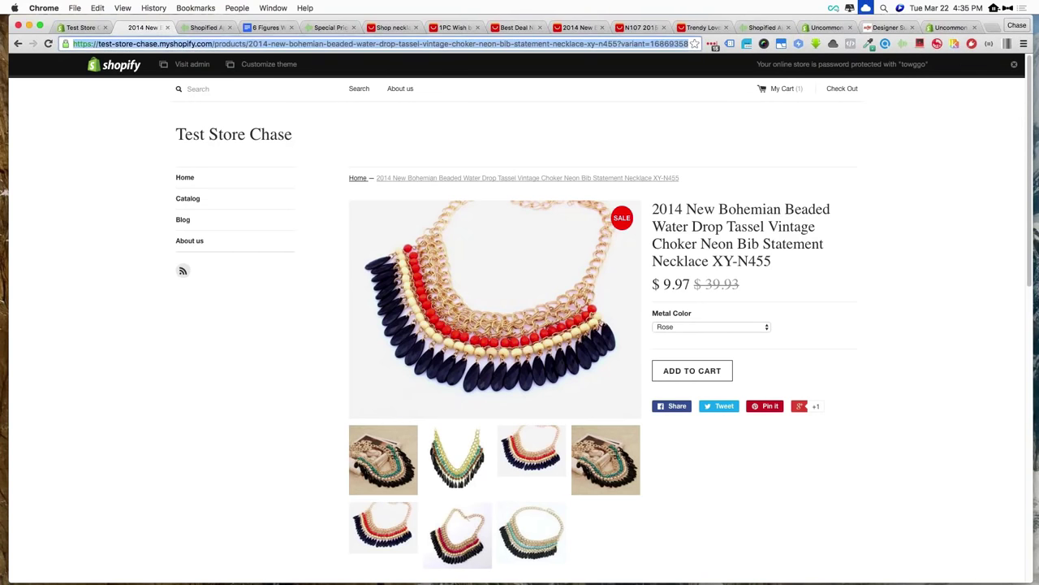